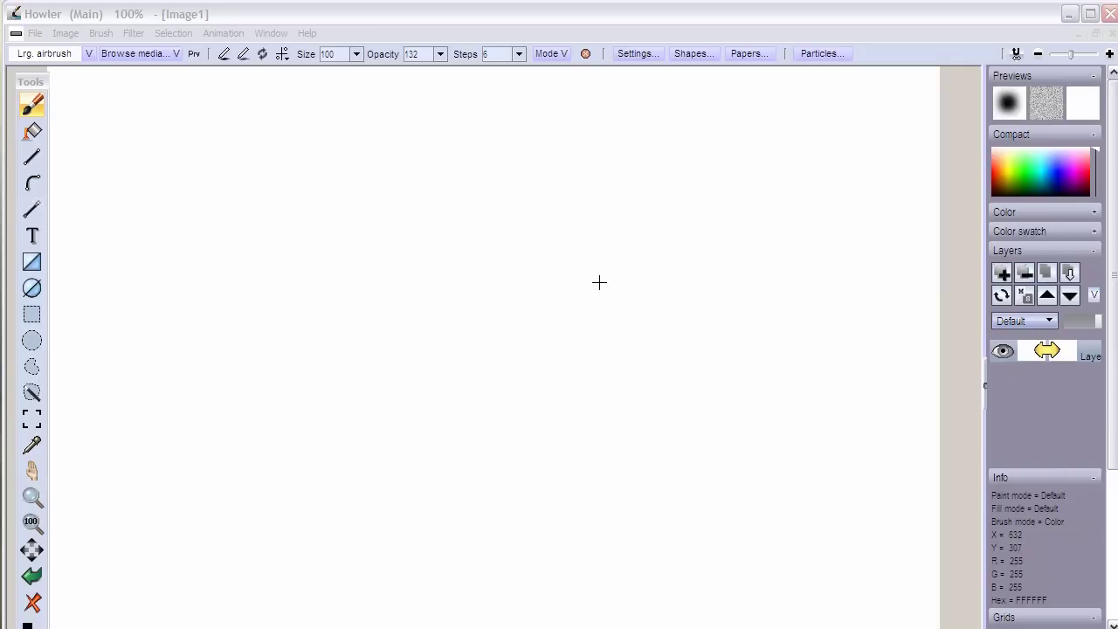
- Open the particle settings, place them beside the painting area and enable particle painting
{"action": "scroll", "coordinate": [571, 297], "scroll_direction": "down", "scroll_amount": 3}
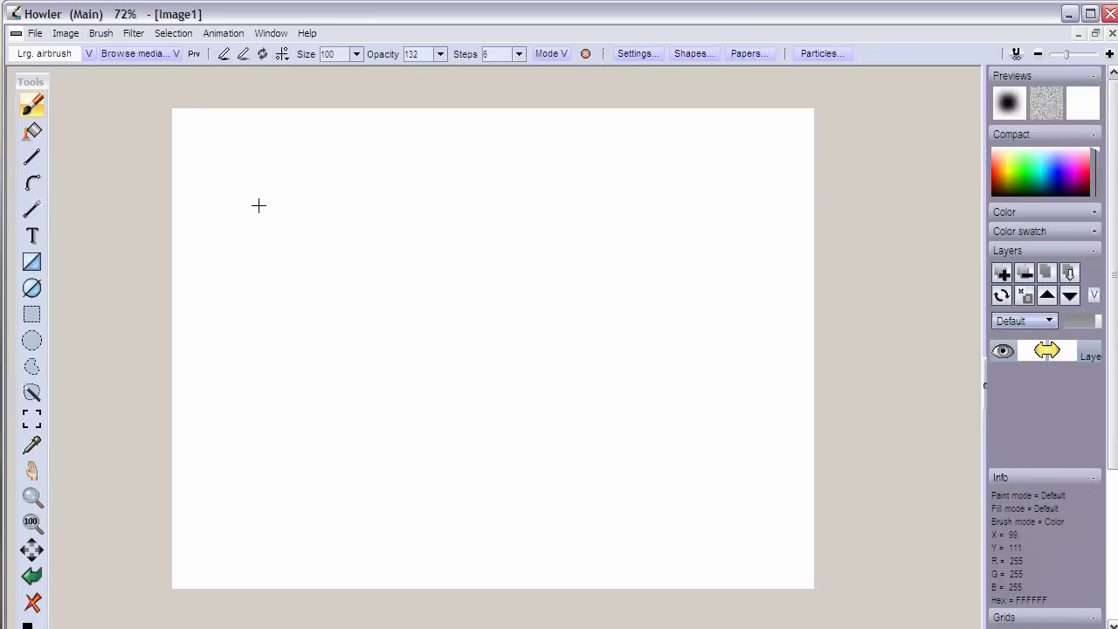
{"action": "left_click", "coordinate": [271, 33]}
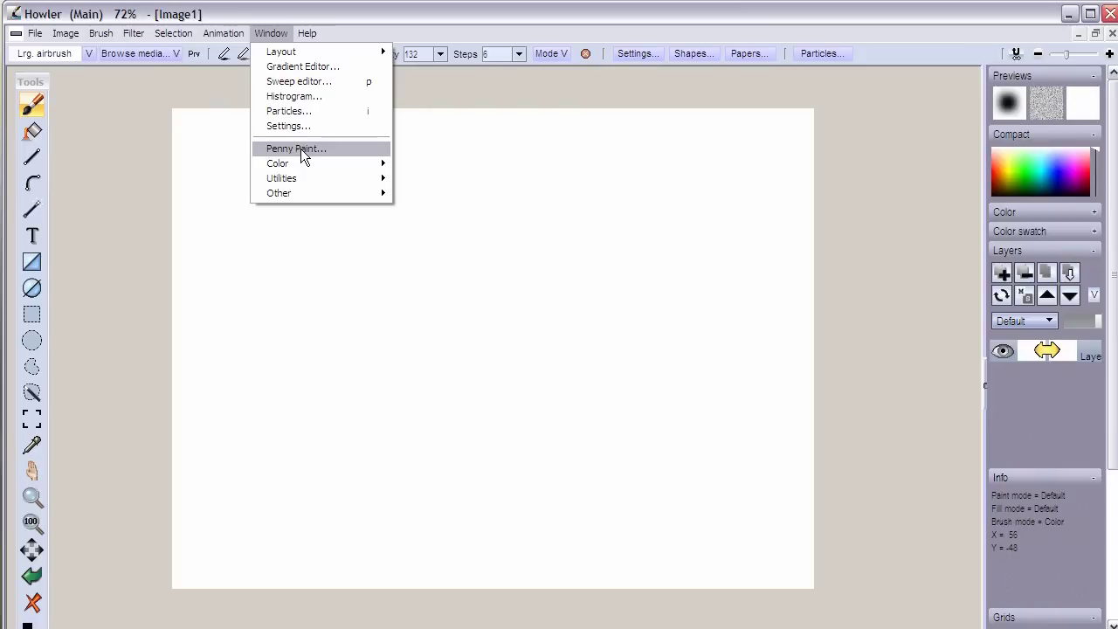
{"action": "left_click", "coordinate": [302, 112]}
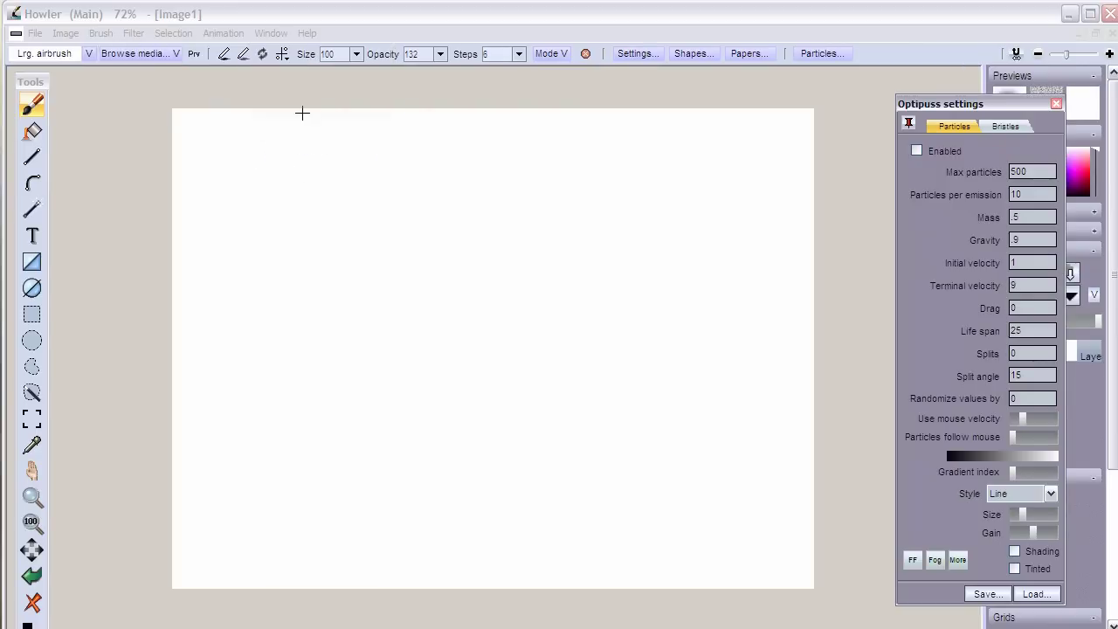
{"action": "left_click_drag", "start_coordinate": [948, 106], "coordinate": [738, 97]}
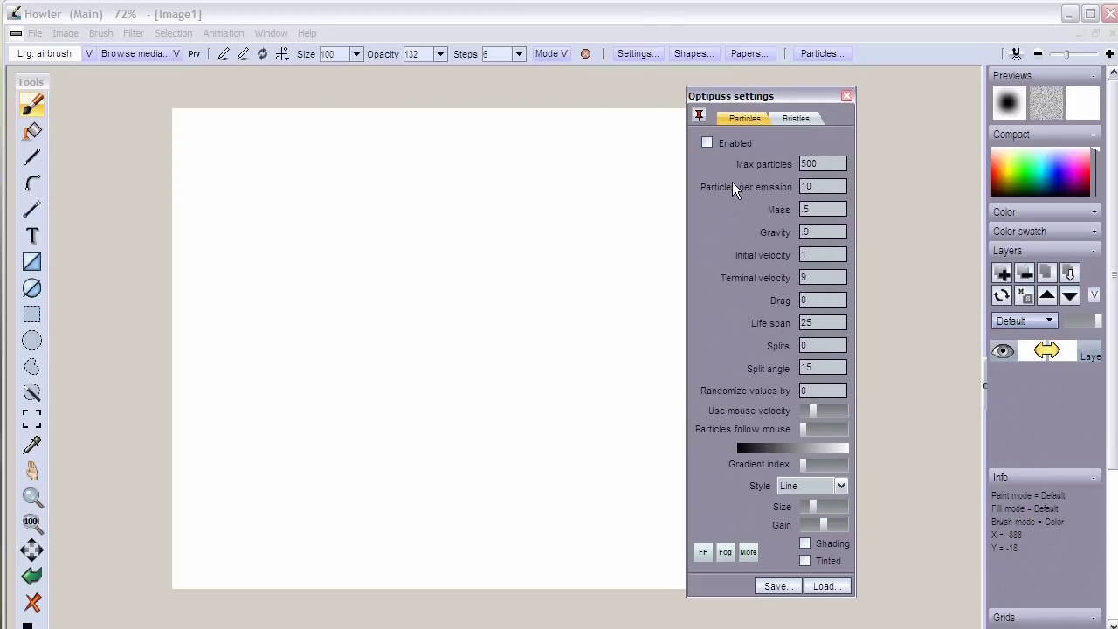
{"action": "left_click", "coordinate": [281, 41]}
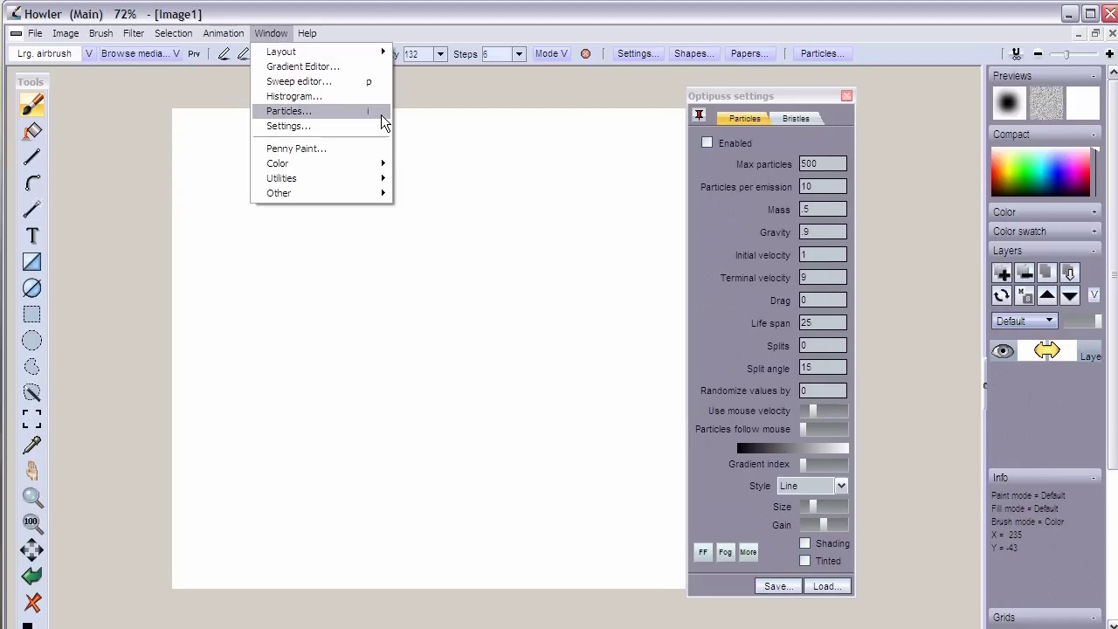
{"action": "left_click_drag", "start_coordinate": [743, 96], "coordinate": [746, 99]}
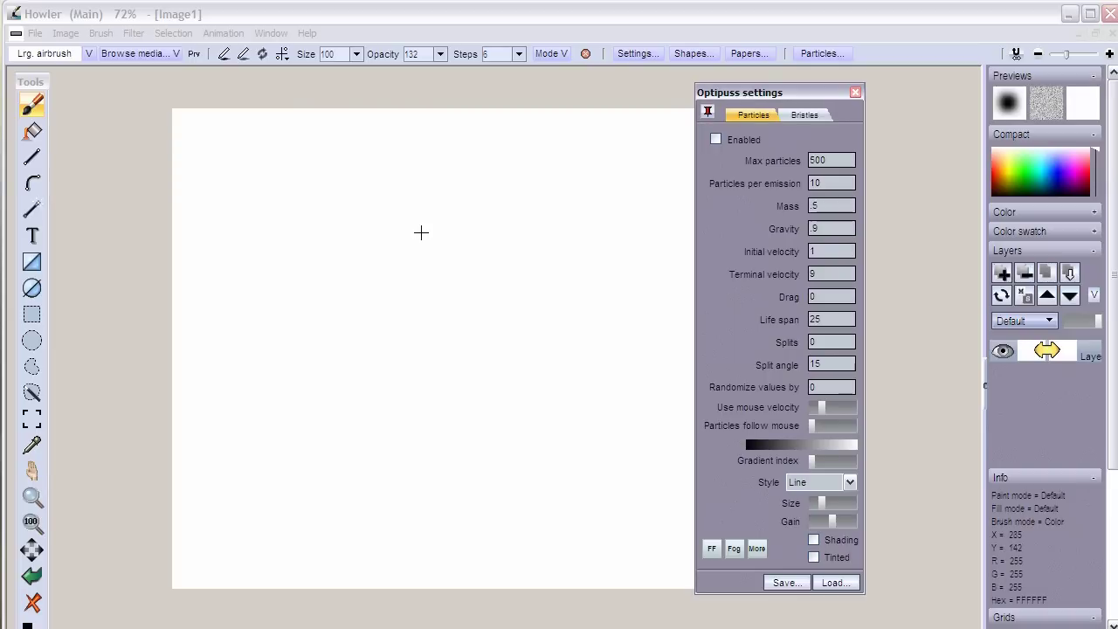
{"action": "left_click", "coordinate": [716, 139]}
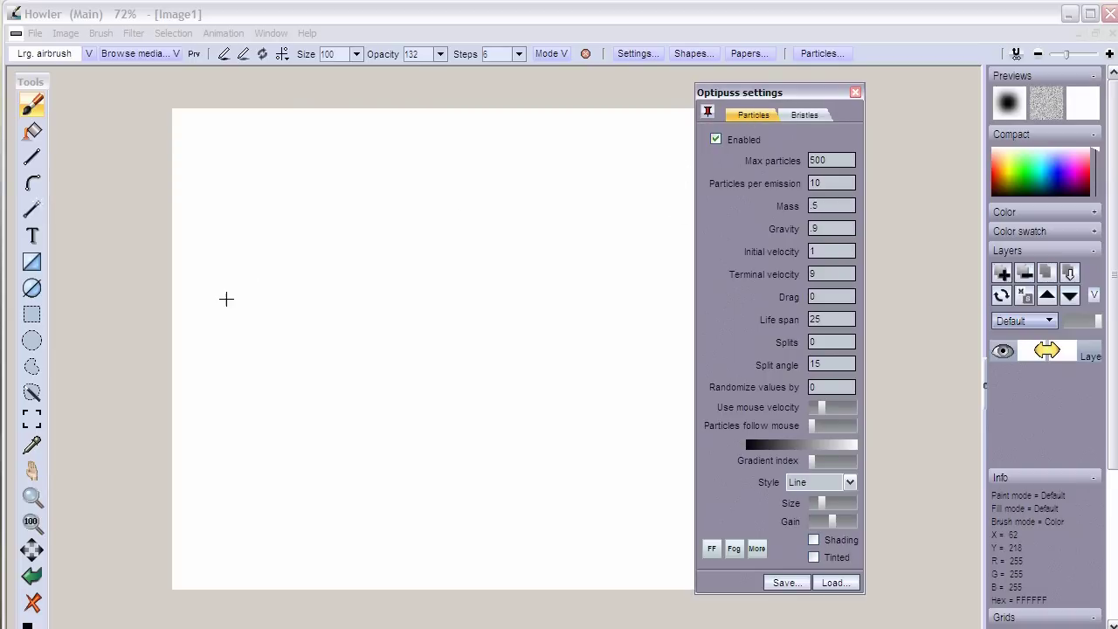
- Paint two curved strokes of grey hanging strands across the canvas and another over them with the orange-to-yellow gradient
{"action": "mouse_move", "coordinate": [237, 286]}
{"action": "left_mouse_down"}
{"action": "mouse_move", "coordinate": [259, 210]}
{"action": "mouse_move", "coordinate": [292, 185]}
{"action": "mouse_move", "coordinate": [372, 203]}
{"action": "mouse_move", "coordinate": [459, 200]}
{"action": "mouse_move", "coordinate": [522, 253]}
{"action": "mouse_move", "coordinate": [561, 327]}
{"action": "left_mouse_up"}
{"action": "scroll", "coordinate": [449, 289], "scroll_direction": "up", "scroll_amount": 1}
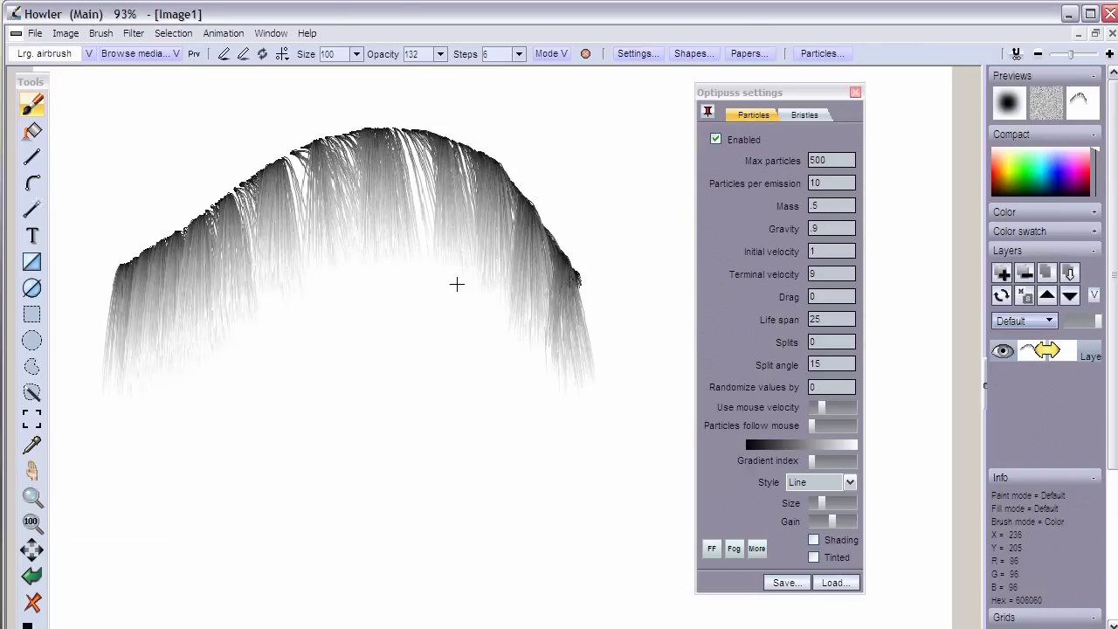
{"action": "scroll", "coordinate": [456, 284], "scroll_direction": "up", "scroll_amount": 3}
{"action": "scroll", "coordinate": [469, 184], "scroll_direction": "up", "scroll_amount": 3}
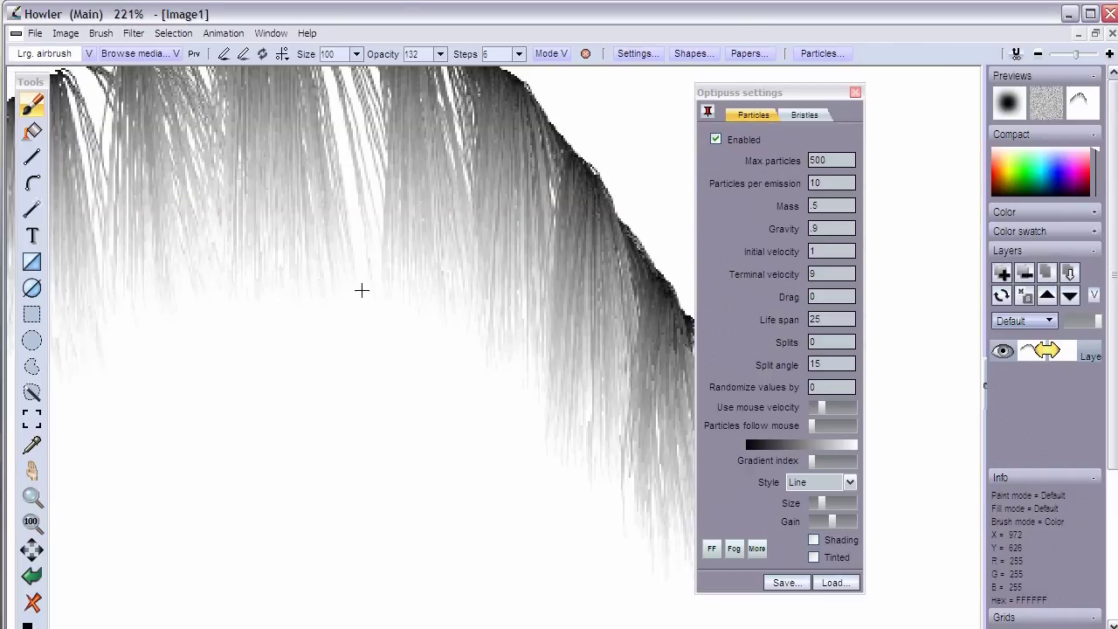
{"action": "left_click", "coordinate": [32, 524]}
{"action": "mouse_move", "coordinate": [192, 399]}
{"action": "left_mouse_down"}
{"action": "mouse_move", "coordinate": [216, 362]}
{"action": "mouse_move", "coordinate": [260, 331]}
{"action": "mouse_move", "coordinate": [347, 320]}
{"action": "mouse_move", "coordinate": [422, 384]}
{"action": "mouse_move", "coordinate": [506, 423]}
{"action": "mouse_move", "coordinate": [576, 419]}
{"action": "mouse_move", "coordinate": [632, 380]}
{"action": "left_mouse_up"}
{"action": "left_click_drag", "start_coordinate": [813, 461], "coordinate": [831, 459]}
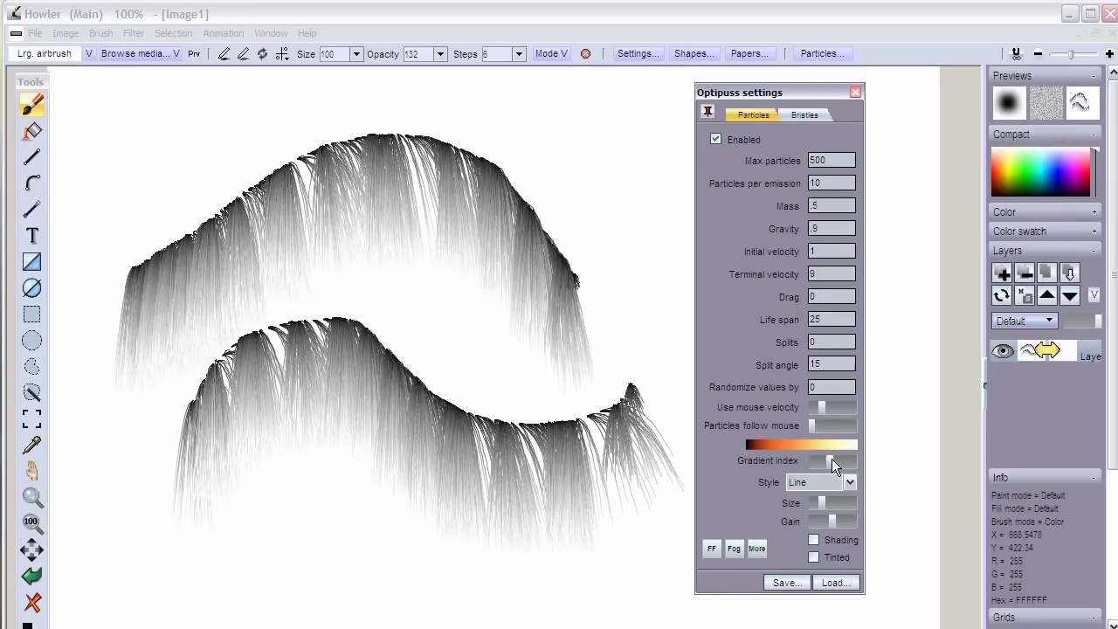
{"action": "mouse_move", "coordinate": [546, 336]}
{"action": "left_mouse_down"}
{"action": "mouse_move", "coordinate": [464, 324]}
{"action": "mouse_move", "coordinate": [385, 340]}
{"action": "mouse_move", "coordinate": [297, 246]}
{"action": "left_mouse_up"}
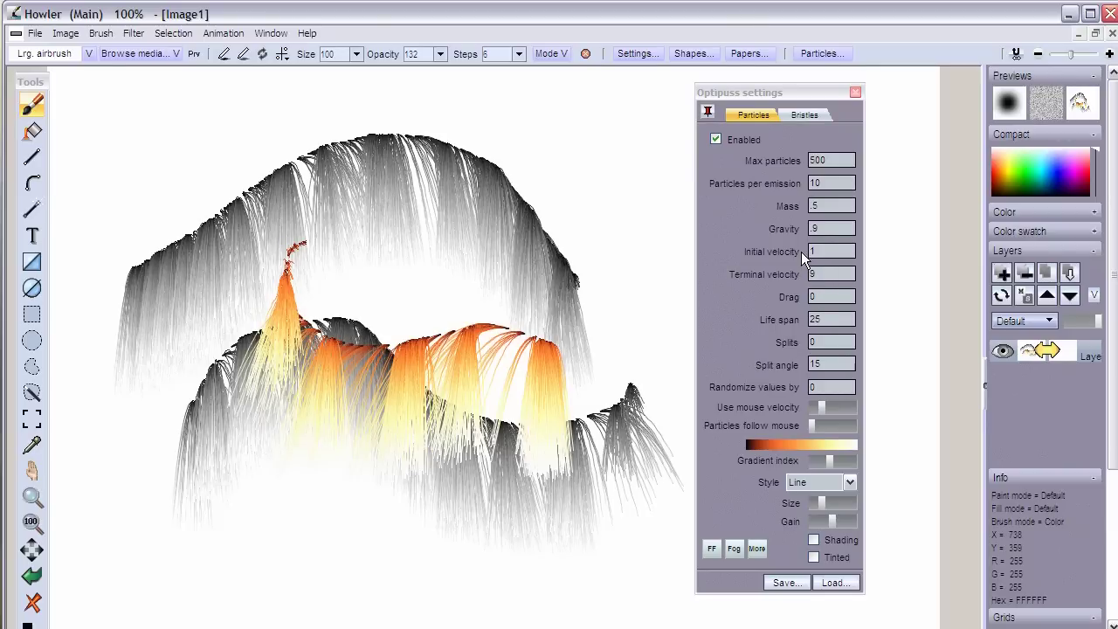
- Set the particle gravity to -0.7 and paint orange-to-yellow strands that grow upward over the existing strokes
{"action": "left_click", "coordinate": [832, 227]}
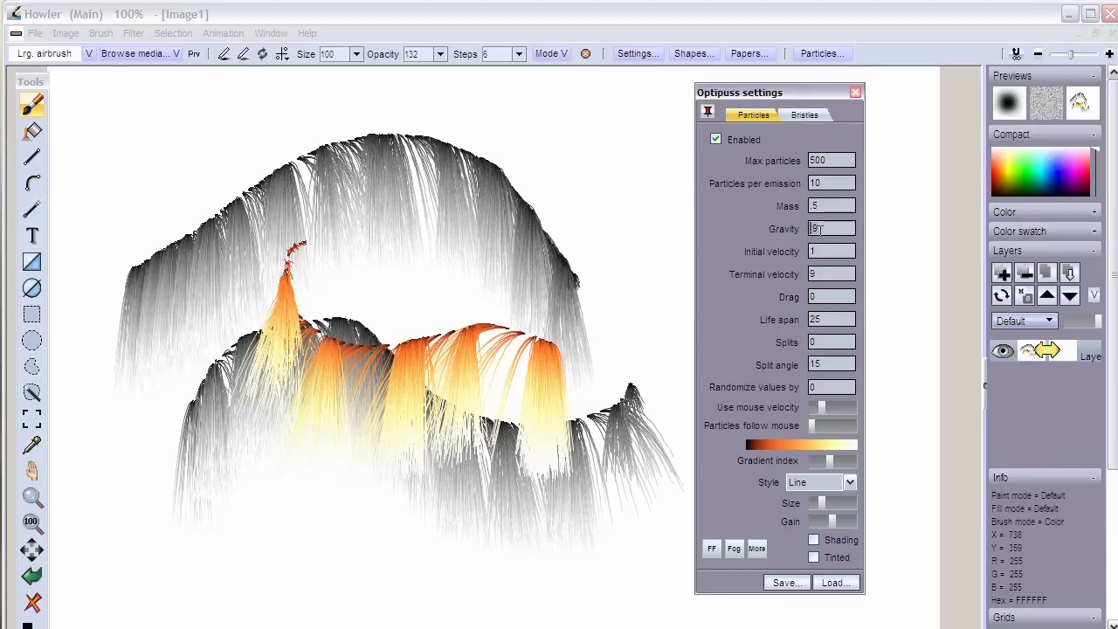
{"action": "key", "text": "Left"}
{"action": "key", "text": "BackSpace"}
{"action": "type", "text": "-0.7"}
{"action": "mouse_move", "coordinate": [542, 341]}
{"action": "left_mouse_down"}
{"action": "mouse_move", "coordinate": [419, 297]}
{"action": "mouse_move", "coordinate": [352, 312]}
{"action": "mouse_move", "coordinate": [308, 291]}
{"action": "mouse_move", "coordinate": [253, 308]}
{"action": "mouse_move", "coordinate": [437, 420]}
{"action": "left_mouse_up"}
- Switch the particles to the yellow-green-to-teal gradient and paint rows of grass across the canvas
{"action": "left_click_drag", "start_coordinate": [827, 460], "coordinate": [860, 459]}
{"action": "mouse_move", "coordinate": [612, 411]}
{"action": "left_mouse_down"}
{"action": "mouse_move", "coordinate": [530, 404]}
{"action": "mouse_move", "coordinate": [289, 451]}
{"action": "mouse_move", "coordinate": [467, 495]}
{"action": "mouse_move", "coordinate": [616, 507]}
{"action": "mouse_move", "coordinate": [650, 463]}
{"action": "left_mouse_up"}
{"action": "mouse_move", "coordinate": [606, 302]}
{"action": "left_mouse_down"}
{"action": "mouse_move", "coordinate": [568, 230]}
{"action": "mouse_move", "coordinate": [309, 212]}
{"action": "mouse_move", "coordinate": [229, 245]}
{"action": "mouse_move", "coordinate": [283, 334]}
{"action": "left_mouse_up"}
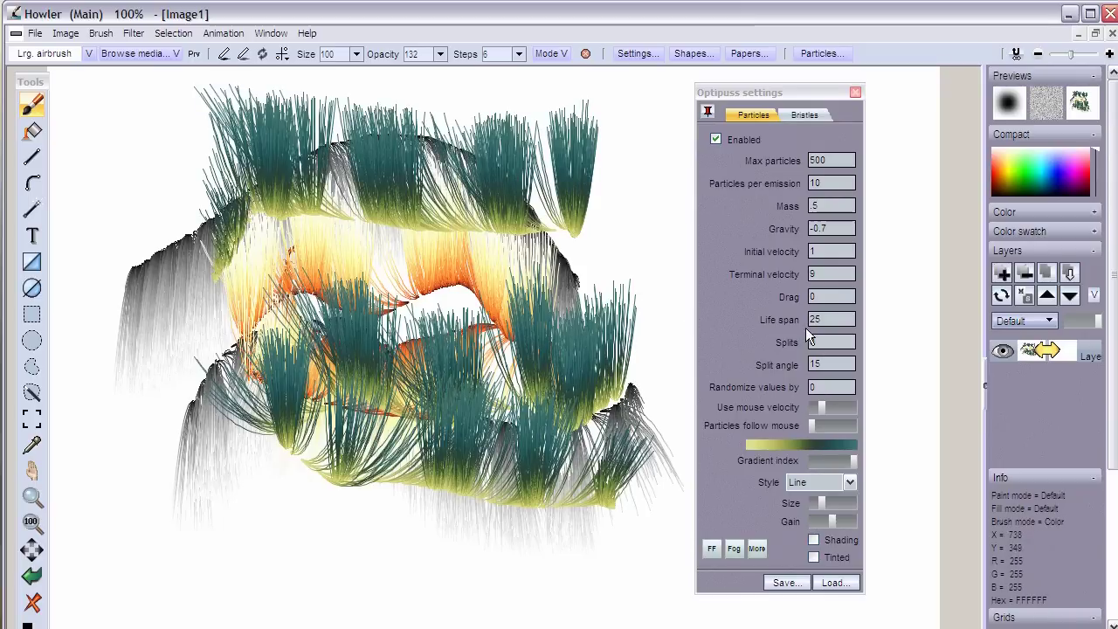
- Set the initial velocity to 5, paint a test stroke of grass and clear the canvas
{"action": "left_click", "coordinate": [812, 251]}
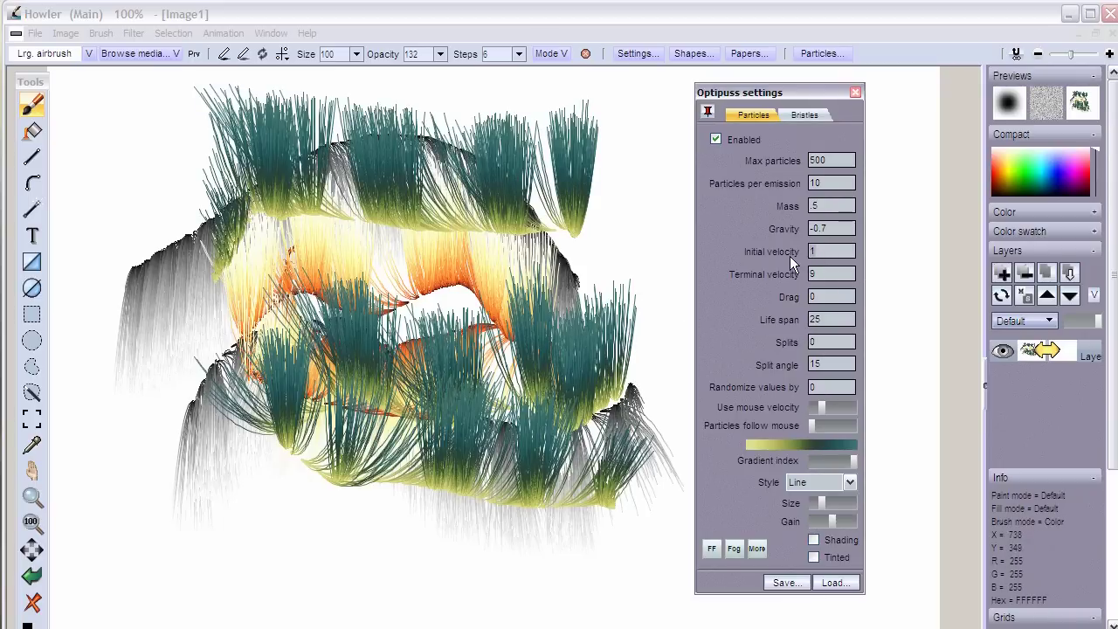
{"action": "mouse_move", "coordinate": [670, 312]}
{"action": "left_mouse_down"}
{"action": "mouse_move", "coordinate": [584, 329]}
{"action": "mouse_move", "coordinate": [622, 257]}
{"action": "mouse_move", "coordinate": [381, 441]}
{"action": "mouse_move", "coordinate": [310, 477]}
{"action": "left_mouse_up"}
{"action": "left_click", "coordinate": [34, 602]}
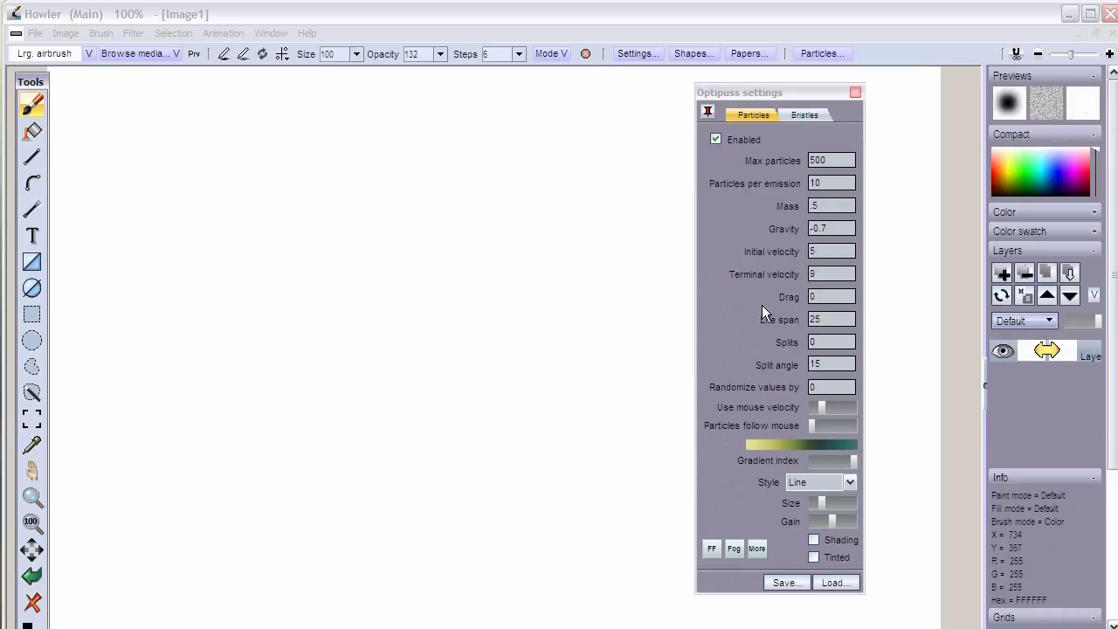
- Set the terminal velocity to 16 and paint a wide clump of long grass across the middle of the canvas
{"action": "double_click", "coordinate": [829, 274]}
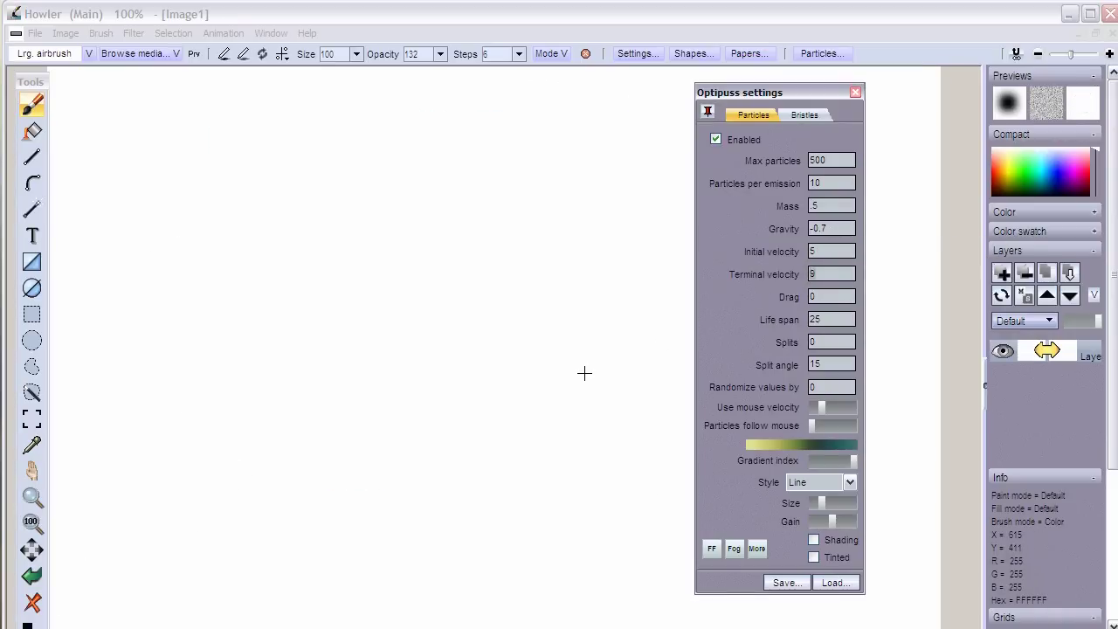
{"action": "type", "text": "16"}
{"action": "left_click_drag", "start_coordinate": [382, 442], "coordinate": [611, 515]}
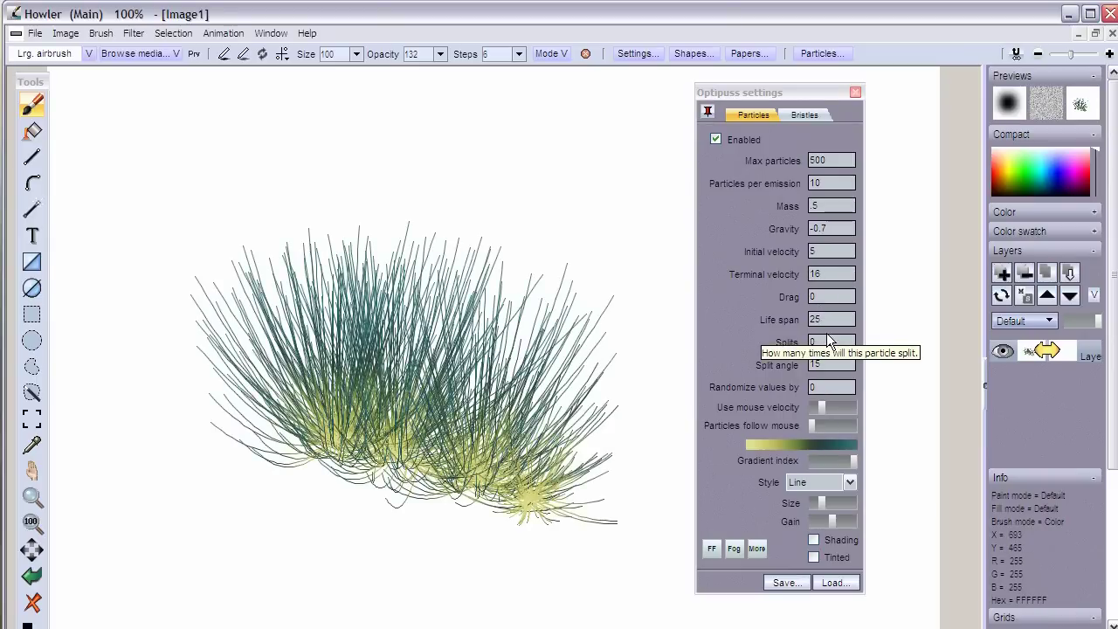
- Set the particle life span to 6 and paint small short-bladed tufts to the lower left of the large clump
{"action": "left_click", "coordinate": [824, 341]}
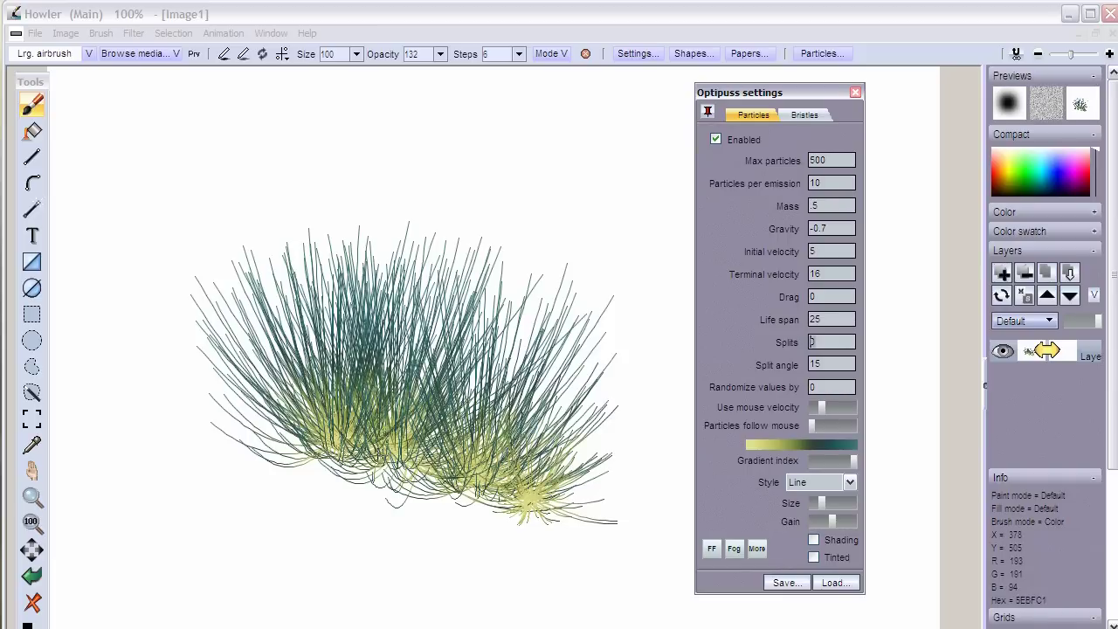
{"action": "left_click", "coordinate": [831, 319]}
{"action": "key", "text": "Delete"}
{"action": "key", "text": "Delete"}
{"action": "type", "text": "6"}
{"action": "mouse_move", "coordinate": [155, 392]}
{"action": "left_mouse_down"}
{"action": "mouse_move", "coordinate": [161, 444]}
{"action": "mouse_move", "coordinate": [229, 500]}
{"action": "mouse_move", "coordinate": [138, 495]}
{"action": "mouse_move", "coordinate": [224, 529]}
{"action": "mouse_move", "coordinate": [332, 537]}
{"action": "left_mouse_up"}
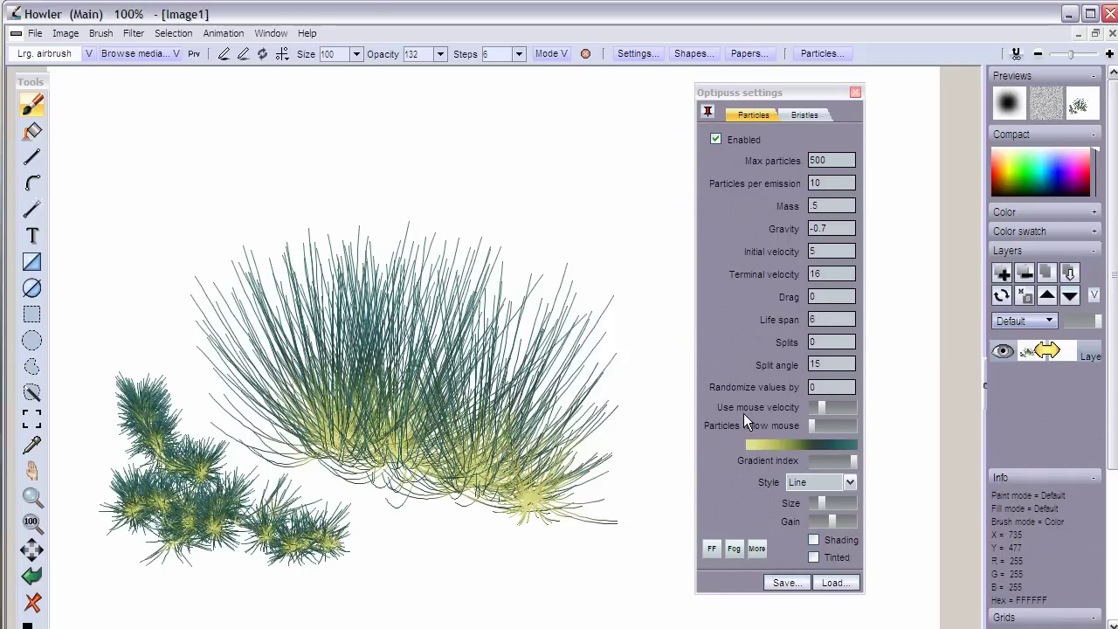
- Set the number of particle splits to 2 and paint branching bushes over the existing grass
{"action": "left_click", "coordinate": [824, 342]}
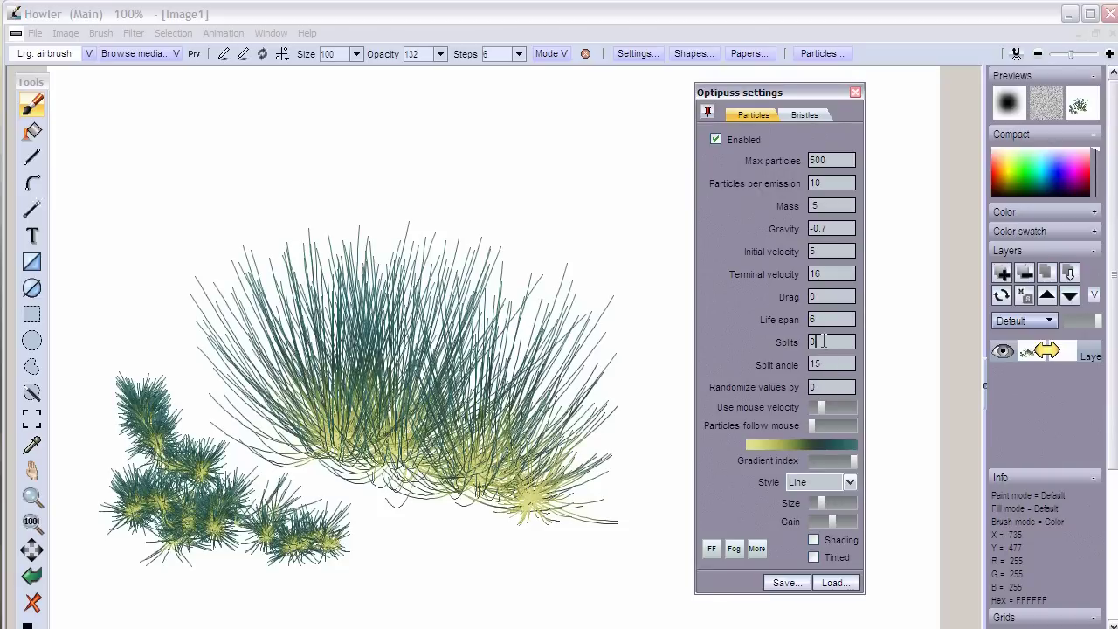
{"action": "key", "text": "BackSpace"}
{"action": "type", "text": "2"}
{"action": "mouse_move", "coordinate": [602, 229]}
{"action": "left_mouse_down"}
{"action": "mouse_move", "coordinate": [525, 279]}
{"action": "mouse_move", "coordinate": [341, 262]}
{"action": "mouse_move", "coordinate": [271, 324]}
{"action": "mouse_move", "coordinate": [193, 332]}
{"action": "mouse_move", "coordinate": [155, 367]}
{"action": "mouse_move", "coordinate": [279, 401]}
{"action": "mouse_move", "coordinate": [612, 441]}
{"action": "left_mouse_up"}
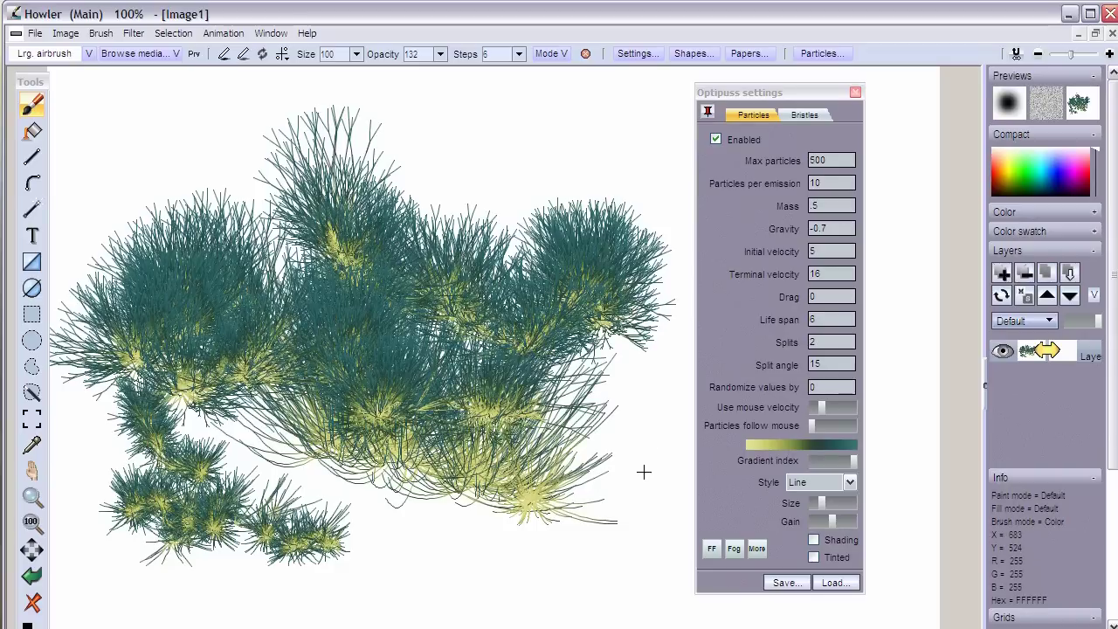
- Enable Shading and paint shaded grass tufts, first beside the existing bushes and again on a cleared canvas
{"action": "left_click", "coordinate": [825, 542]}
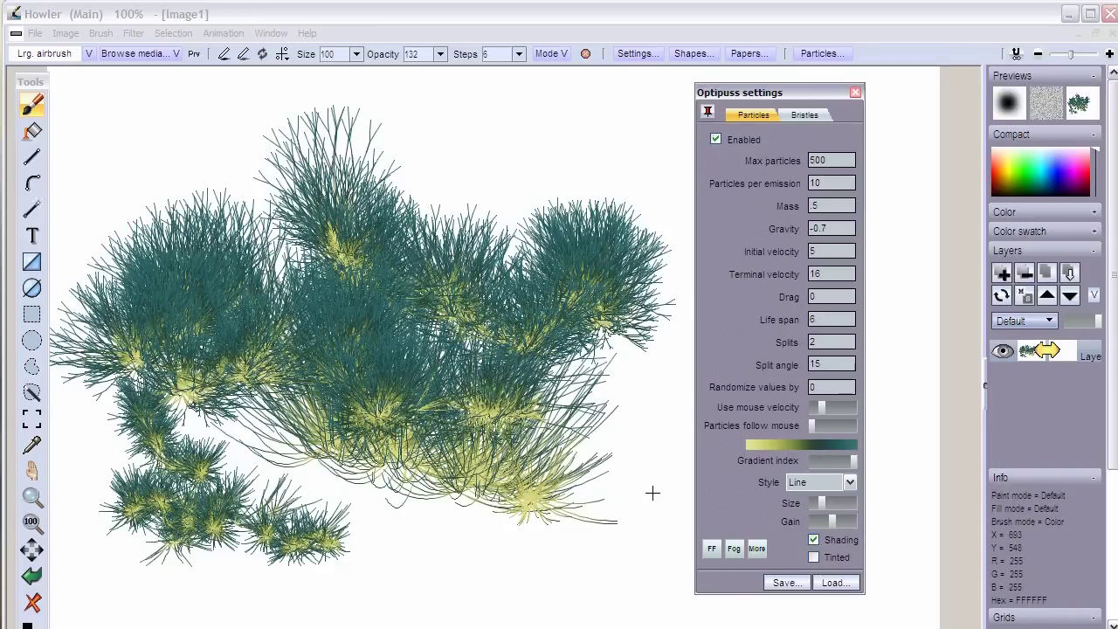
{"action": "mouse_move", "coordinate": [606, 428]}
{"action": "left_mouse_down"}
{"action": "mouse_move", "coordinate": [622, 426]}
{"action": "mouse_move", "coordinate": [568, 445]}
{"action": "mouse_move", "coordinate": [533, 497]}
{"action": "mouse_move", "coordinate": [611, 511]}
{"action": "left_mouse_up"}
{"action": "left_click", "coordinate": [407, 527]}
{"action": "left_click_drag", "start_coordinate": [386, 553], "coordinate": [440, 553]}
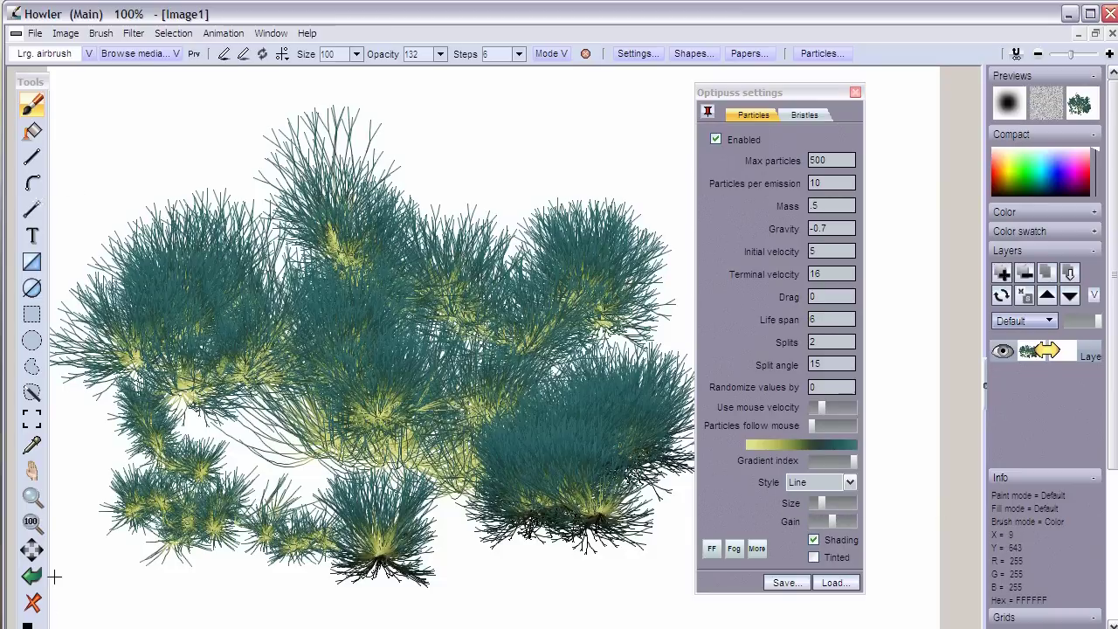
{"action": "left_click", "coordinate": [33, 603]}
{"action": "left_click_drag", "start_coordinate": [410, 391], "coordinate": [494, 388]}
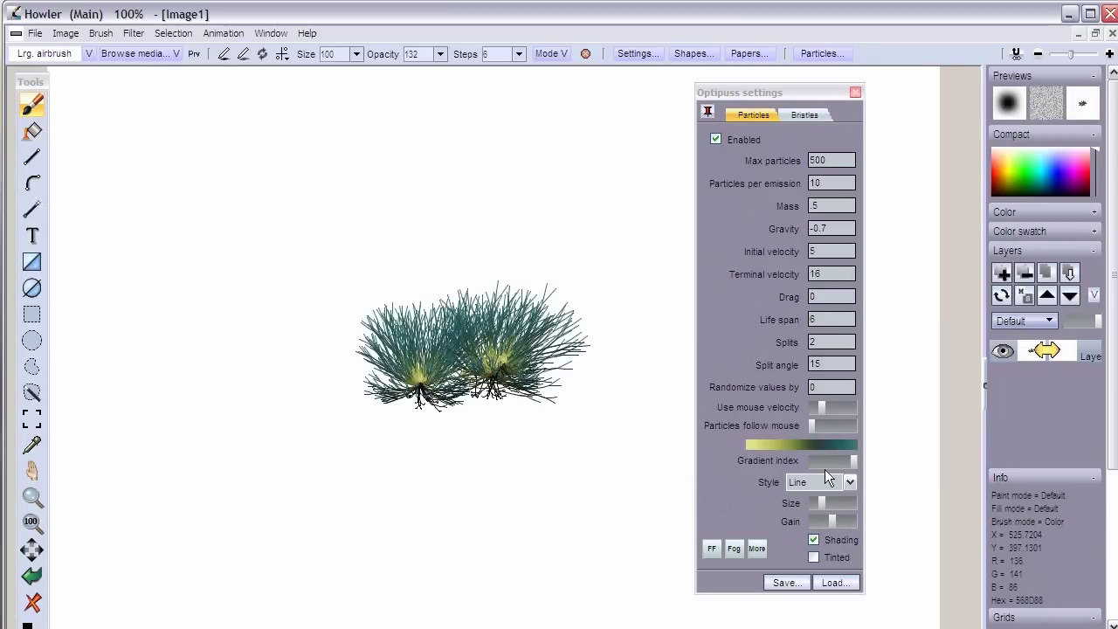
- Set the particle style to Line + alpha and paint separate grass tufts around the two existing ones
{"action": "left_click", "coordinate": [849, 483]}
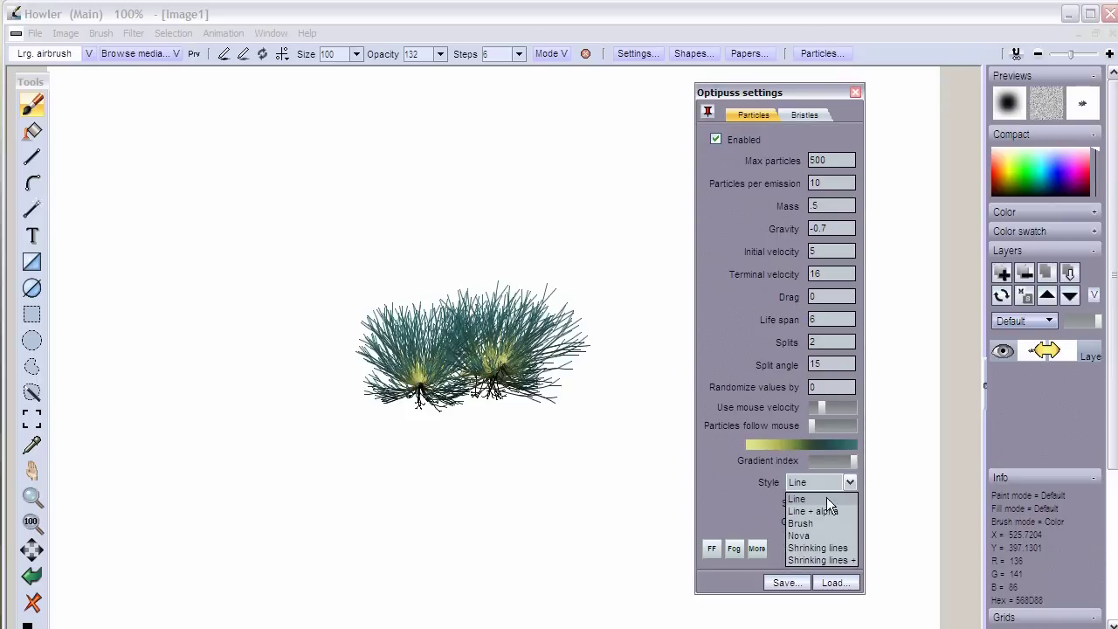
{"action": "left_click", "coordinate": [819, 510]}
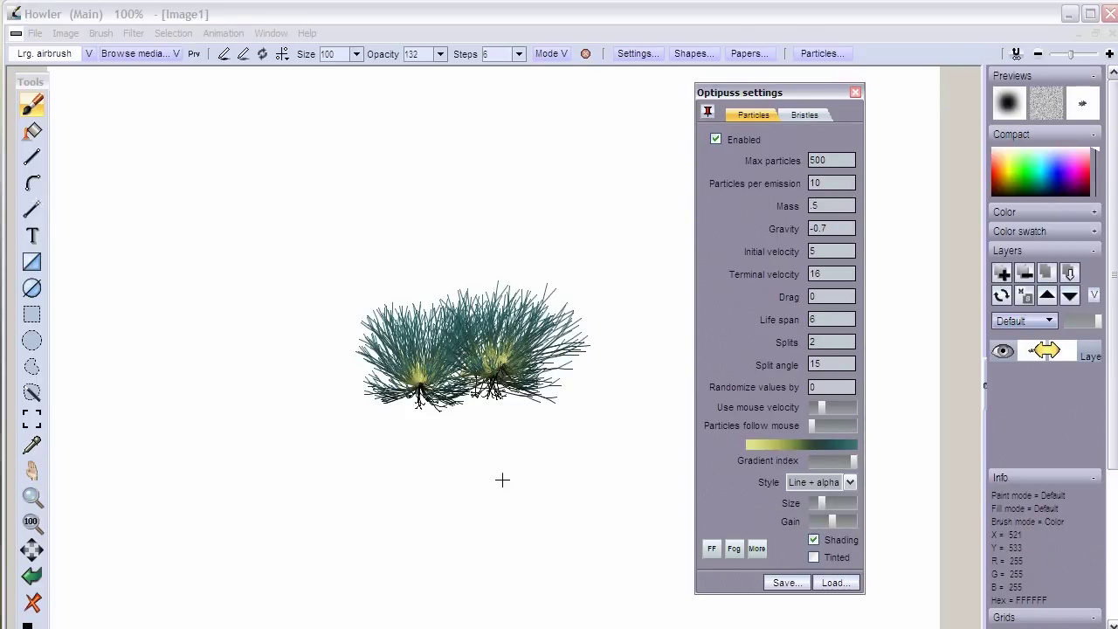
{"action": "mouse_move", "coordinate": [238, 392]}
{"action": "left_mouse_down"}
{"action": "mouse_move", "coordinate": [249, 416]}
{"action": "mouse_move", "coordinate": [250, 457]}
{"action": "left_mouse_up"}
{"action": "left_click", "coordinate": [530, 552]}
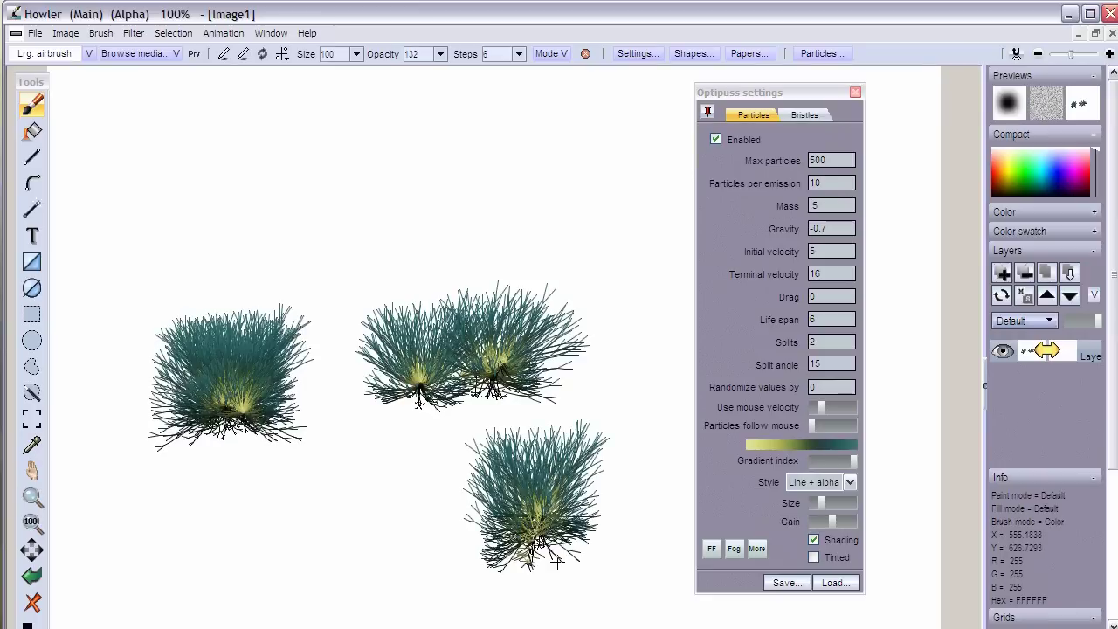
{"action": "left_click", "coordinate": [304, 548]}
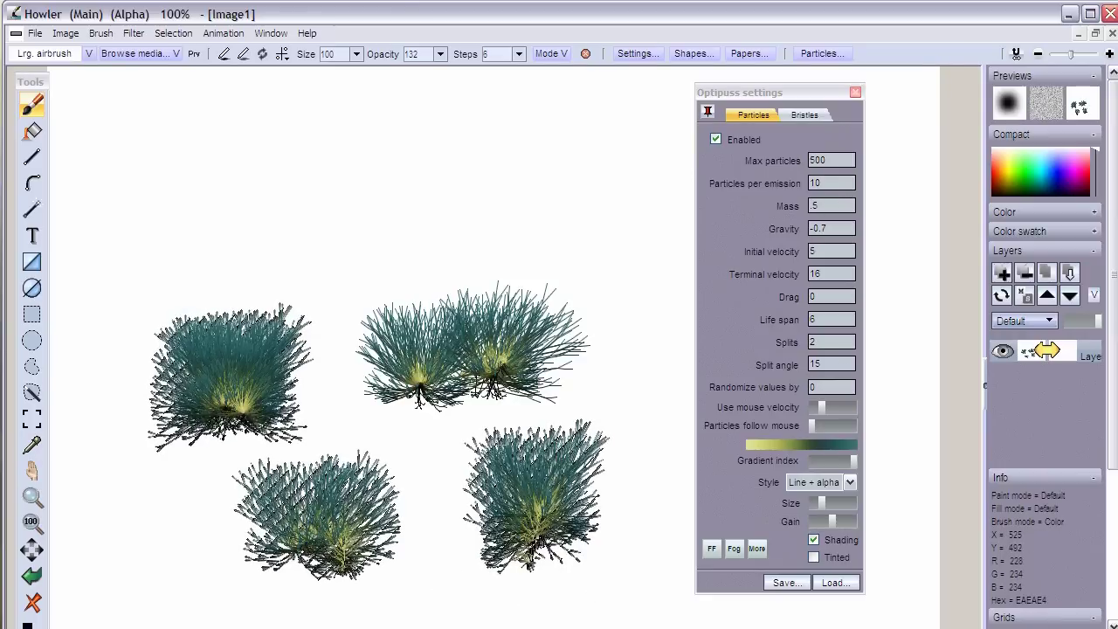
- Paint a fresh group of grass tufts on a cleared canvas and use it as a custom brush
{"action": "left_click", "coordinate": [33, 603]}
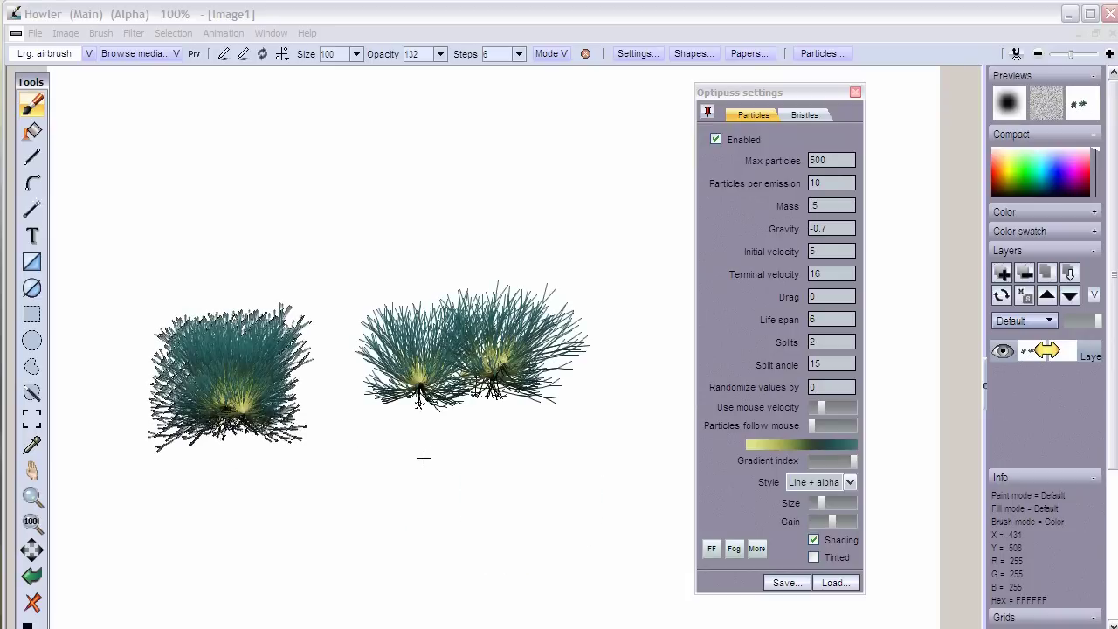
{"action": "left_click", "coordinate": [417, 391]}
{"action": "mouse_move", "coordinate": [329, 418]}
{"action": "left_mouse_down"}
{"action": "mouse_move", "coordinate": [446, 511]}
{"action": "mouse_move", "coordinate": [586, 495]}
{"action": "mouse_move", "coordinate": [559, 323]}
{"action": "left_mouse_up"}
{"action": "left_click", "coordinate": [100, 33]}
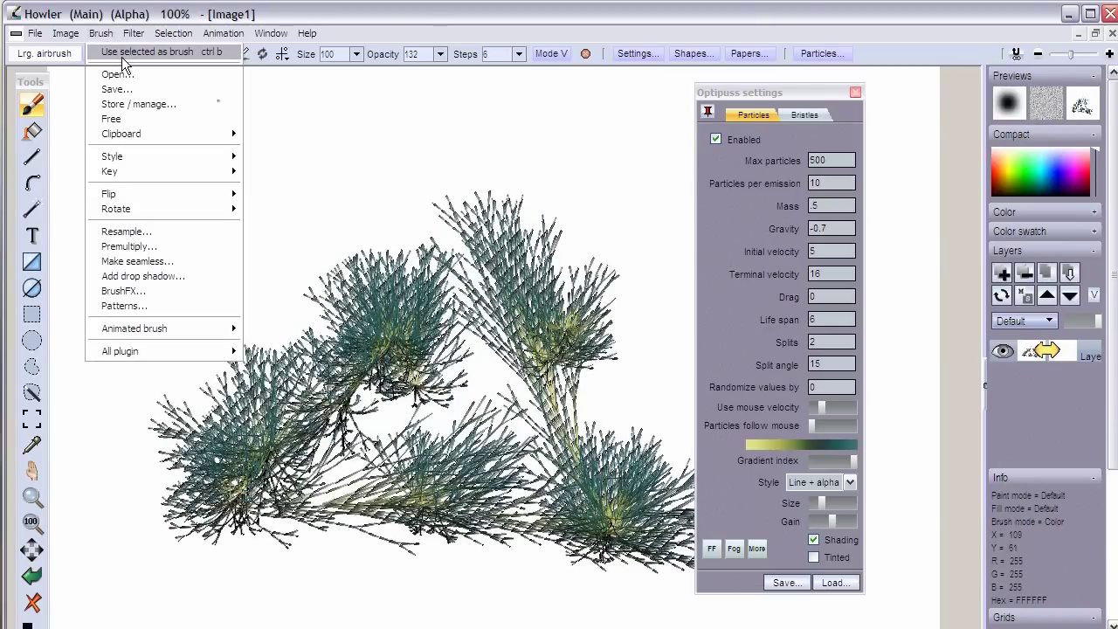
{"action": "left_click", "coordinate": [123, 52]}
- Disable particles and fill the cleared canvas with overlapping grass using the captured brush
{"action": "left_click", "coordinate": [32, 603]}
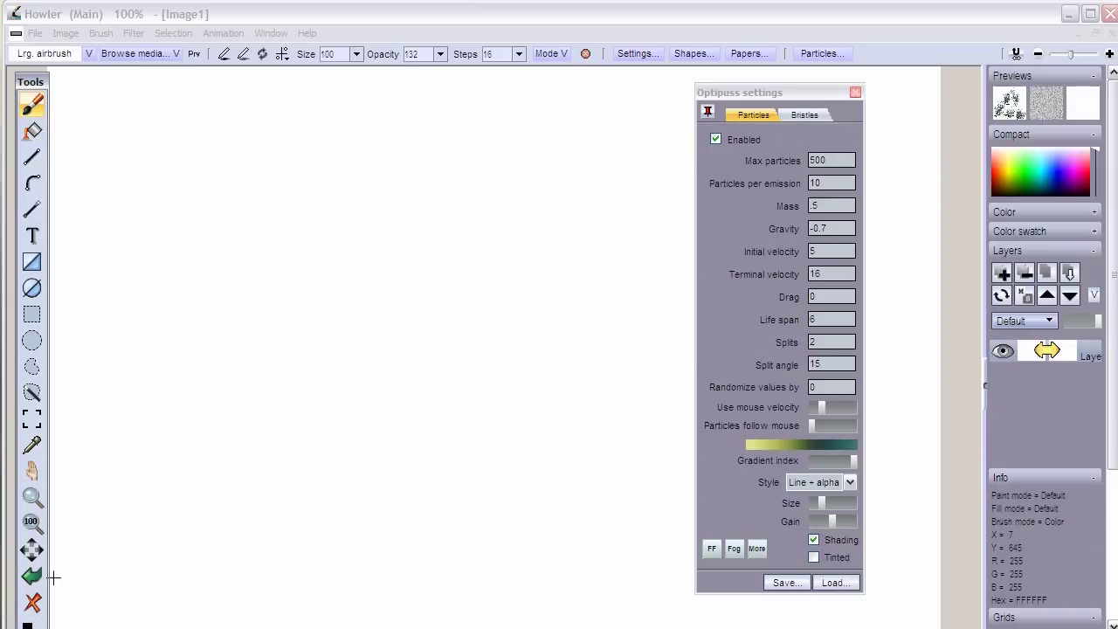
{"action": "left_click", "coordinate": [715, 140]}
{"action": "mouse_move", "coordinate": [254, 288]}
{"action": "left_mouse_down"}
{"action": "mouse_move", "coordinate": [350, 305]}
{"action": "mouse_move", "coordinate": [385, 469]}
{"action": "mouse_move", "coordinate": [568, 289]}
{"action": "mouse_move", "coordinate": [174, 262]}
{"action": "mouse_move", "coordinate": [279, 489]}
{"action": "mouse_move", "coordinate": [412, 277]}
{"action": "mouse_move", "coordinate": [175, 393]}
{"action": "mouse_move", "coordinate": [524, 542]}
{"action": "left_mouse_up"}
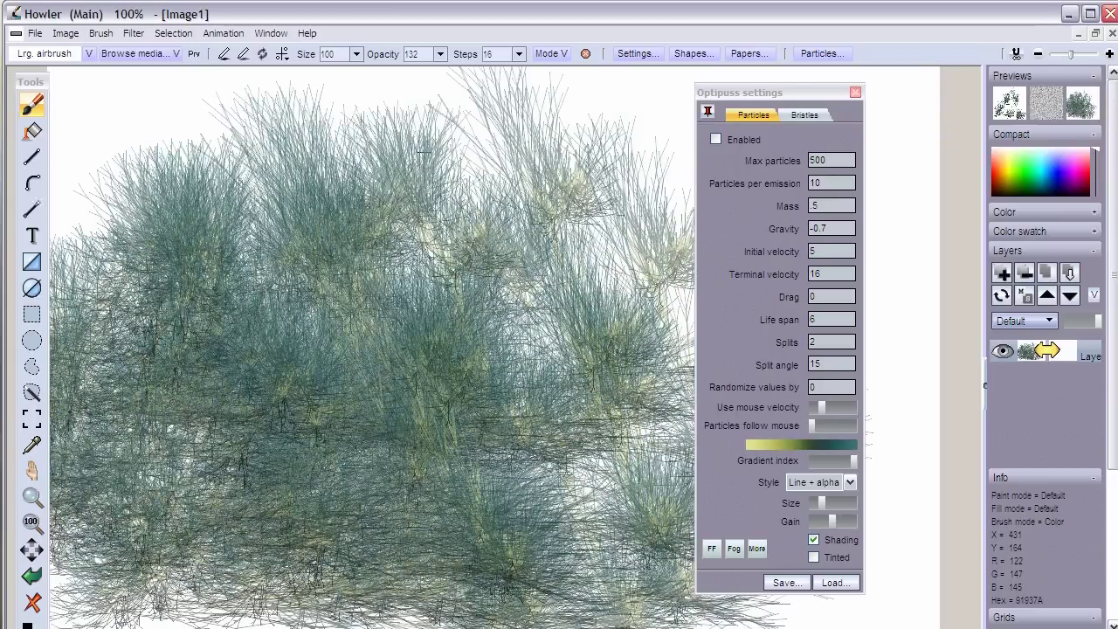
- Check the captured brush in the brush storage window, close it and clear the canvas
{"action": "left_click", "coordinate": [99, 35]}
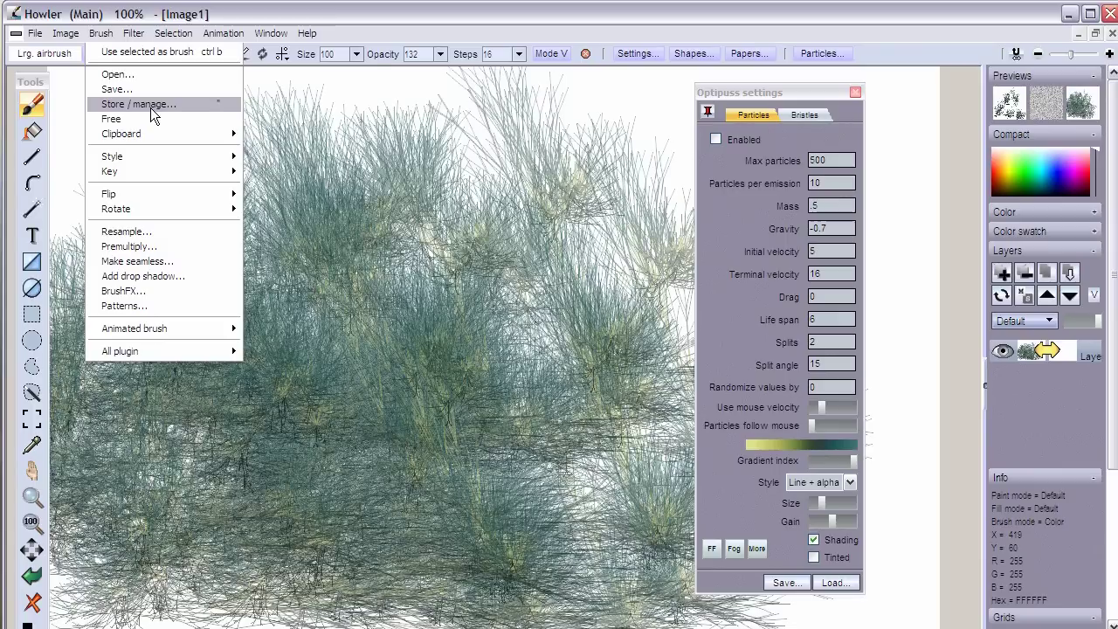
{"action": "left_click", "coordinate": [150, 108]}
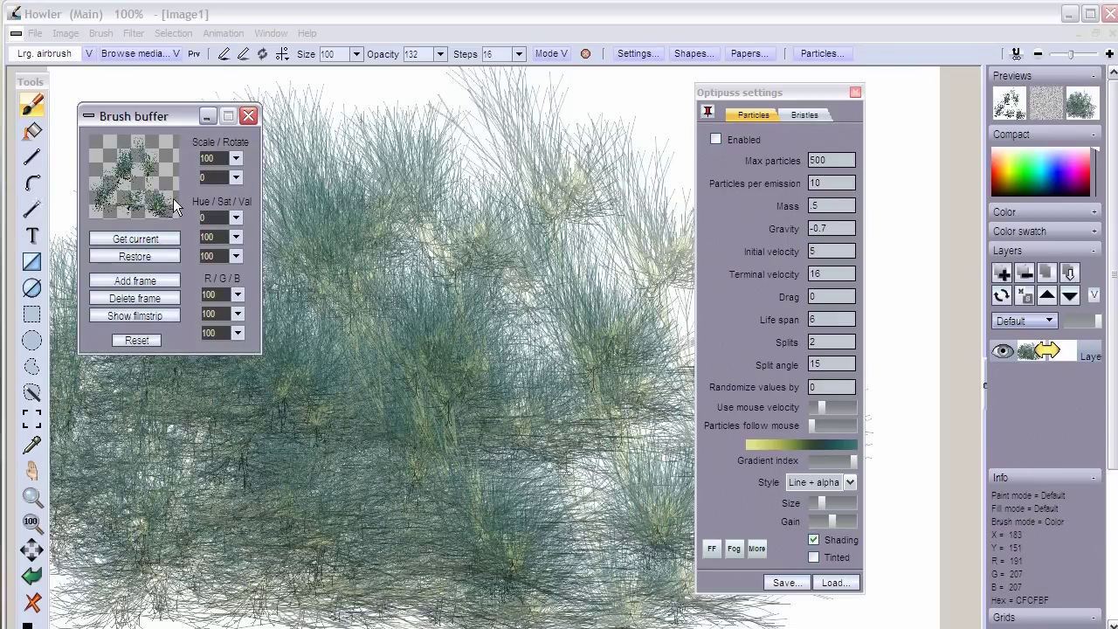
{"action": "left_click", "coordinate": [249, 116]}
{"action": "left_click", "coordinate": [32, 603]}
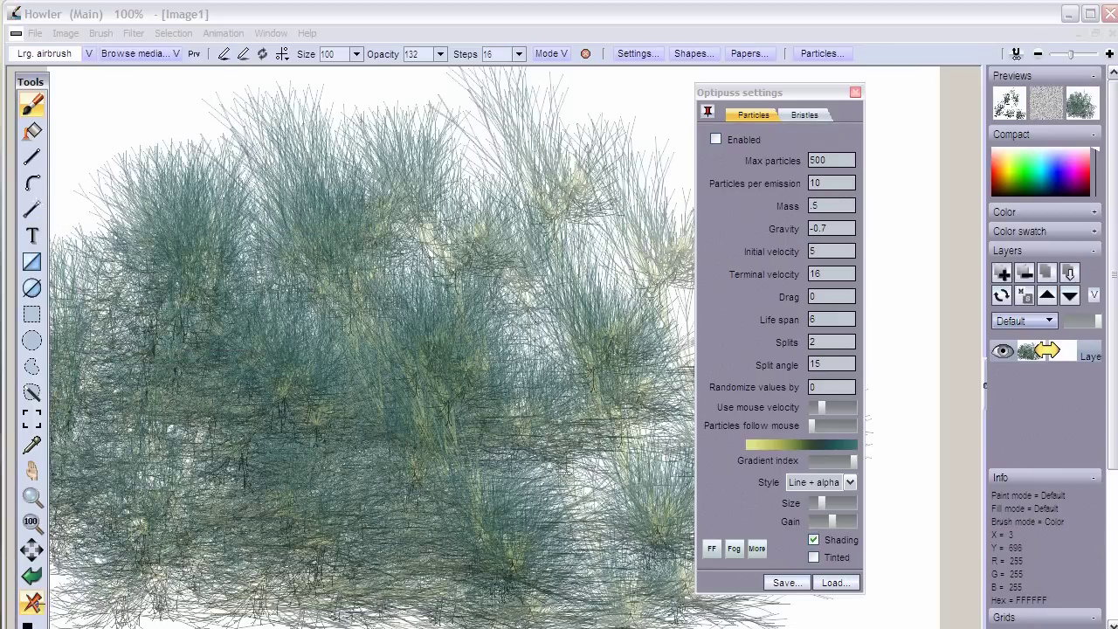
- Load the Garland2.opt particle preset and paint a long winding garland stroke diagonally across the blank canvas
{"action": "left_click_drag", "start_coordinate": [752, 92], "coordinate": [835, 97]}
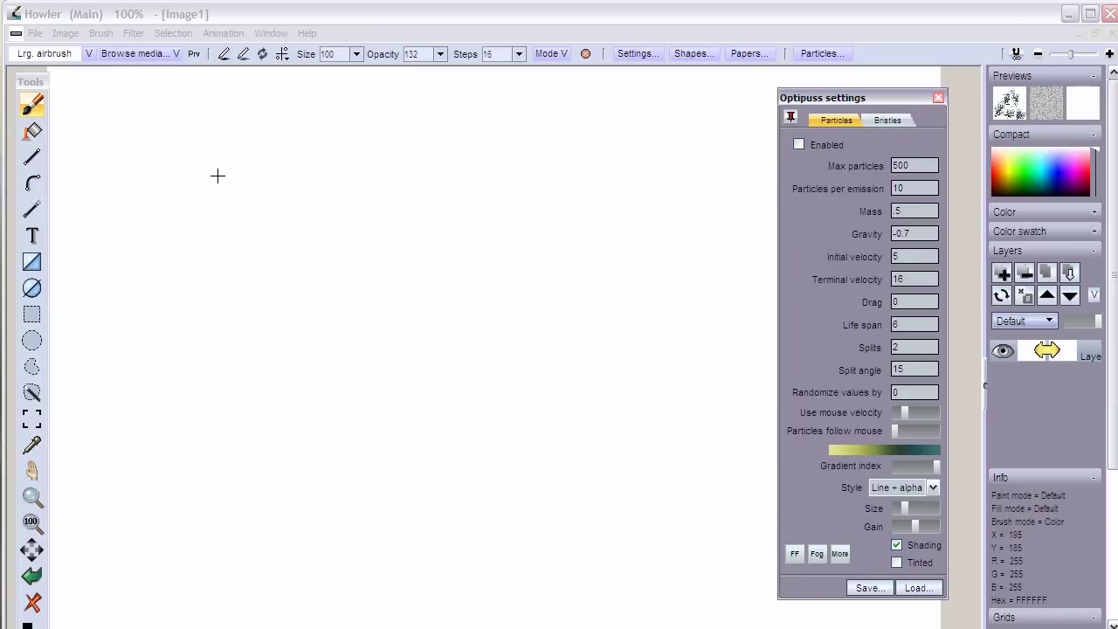
{"action": "left_click", "coordinate": [918, 588]}
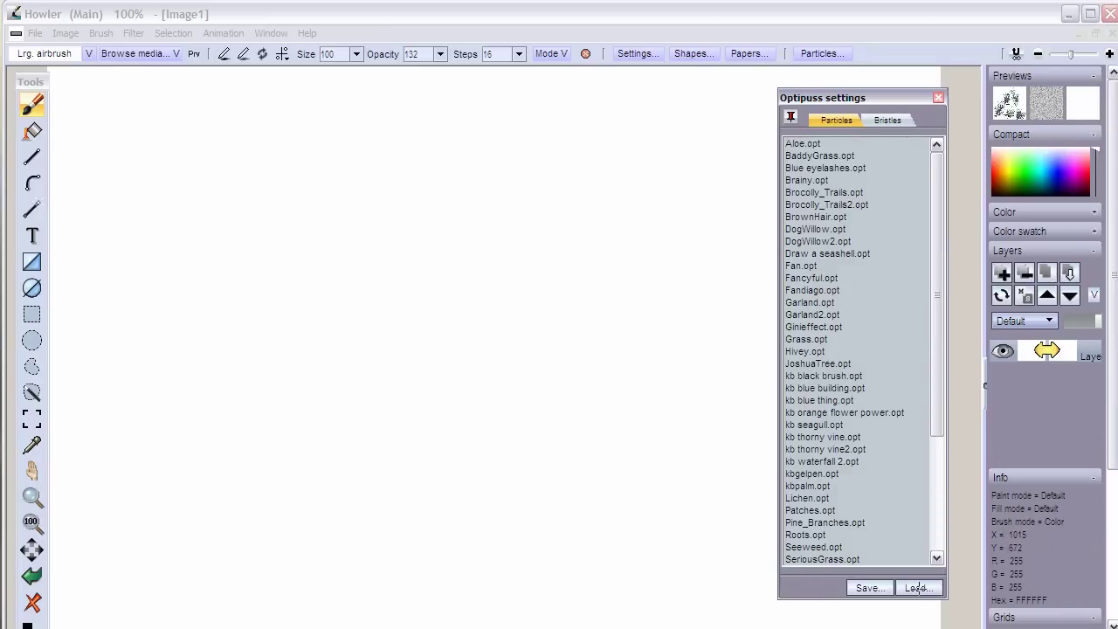
{"action": "double_click", "coordinate": [813, 314]}
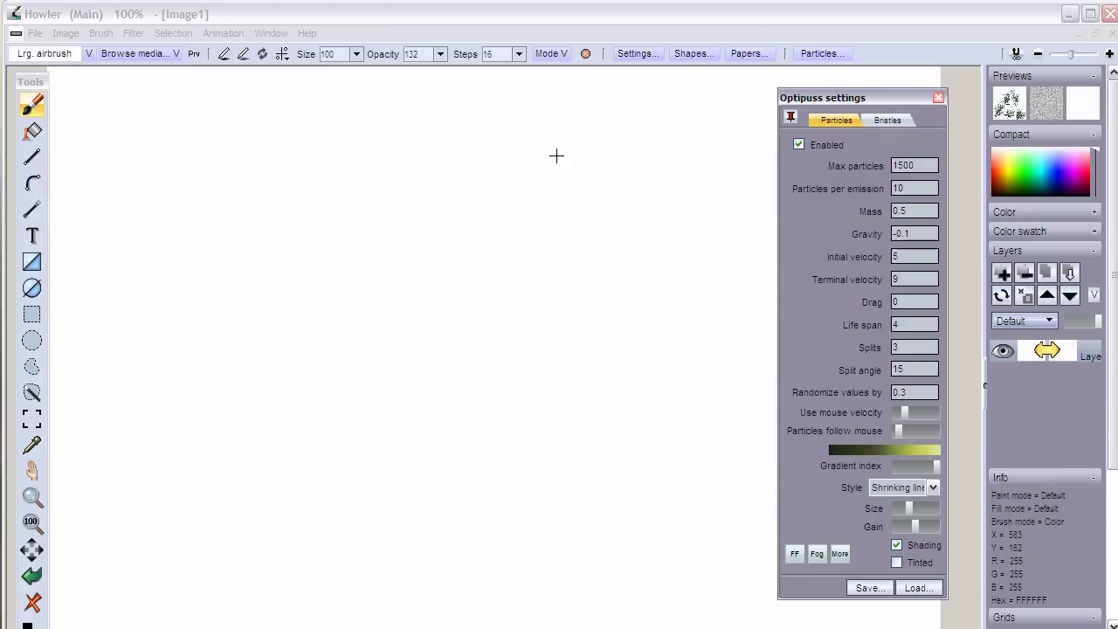
{"action": "mouse_move", "coordinate": [561, 117]}
{"action": "left_mouse_down"}
{"action": "mouse_move", "coordinate": [519, 234]}
{"action": "mouse_move", "coordinate": [338, 339]}
{"action": "mouse_move", "coordinate": [178, 338]}
{"action": "mouse_move", "coordinate": [130, 420]}
{"action": "mouse_move", "coordinate": [112, 563]}
{"action": "mouse_move", "coordinate": [190, 530]}
{"action": "left_mouse_up"}
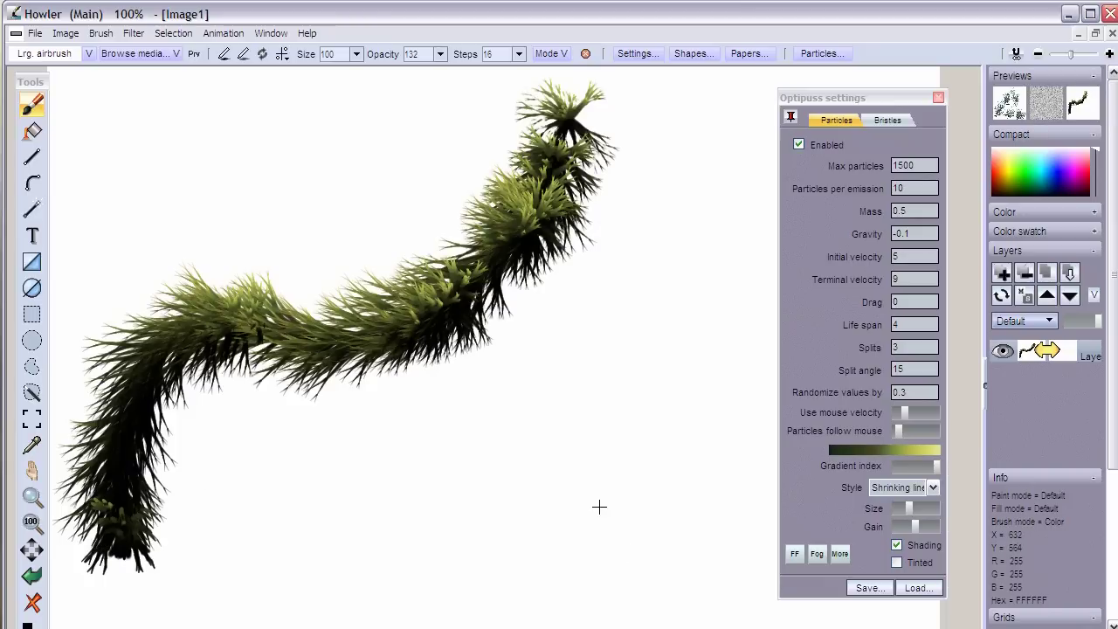
- Set the particle style to the shrinking lines variant with alpha, paint a looping garland beside the first, and clear the canvas
{"action": "left_click", "coordinate": [933, 487]}
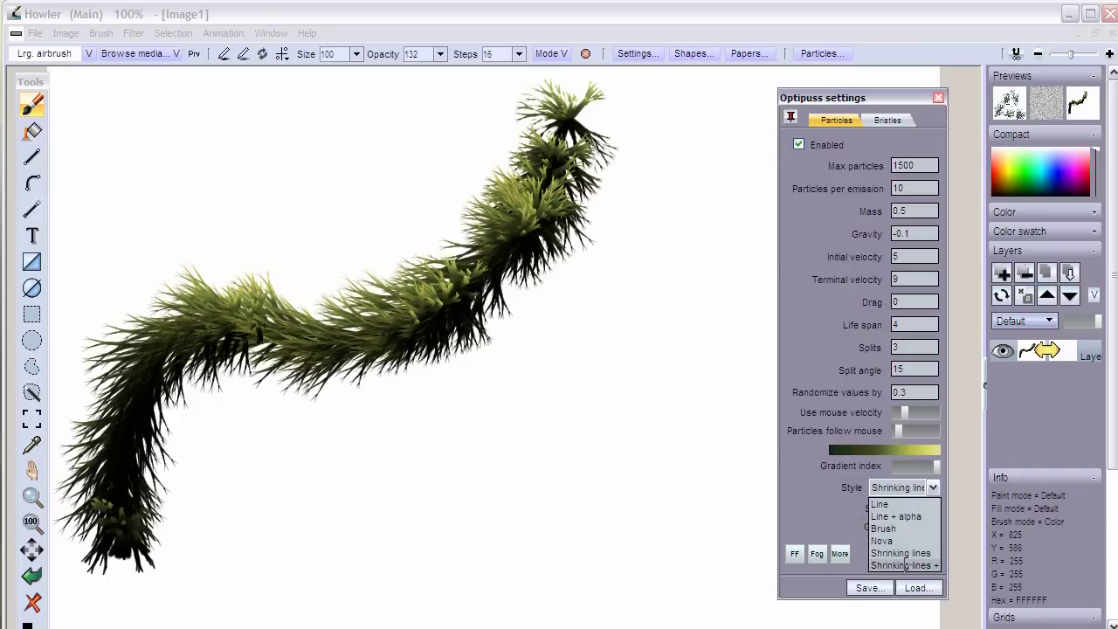
{"action": "left_click", "coordinate": [899, 566]}
{"action": "mouse_move", "coordinate": [594, 441]}
{"action": "left_mouse_down"}
{"action": "mouse_move", "coordinate": [606, 407]}
{"action": "mouse_move", "coordinate": [506, 518]}
{"action": "mouse_move", "coordinate": [612, 536]}
{"action": "mouse_move", "coordinate": [673, 369]}
{"action": "mouse_move", "coordinate": [663, 342]}
{"action": "mouse_move", "coordinate": [563, 459]}
{"action": "mouse_move", "coordinate": [627, 490]}
{"action": "left_mouse_up"}
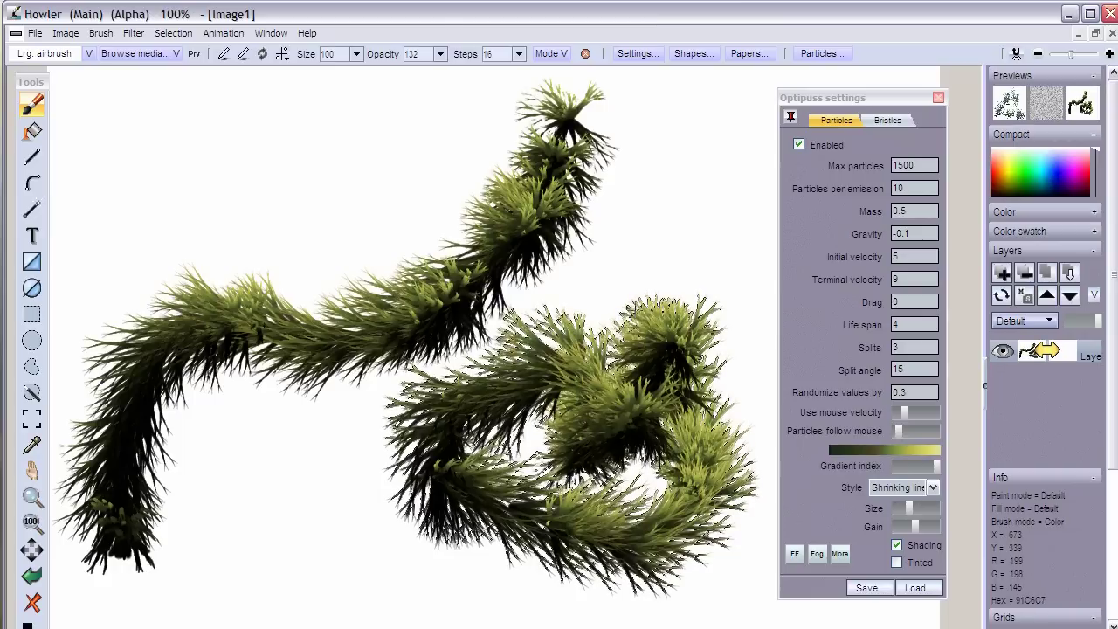
{"action": "left_click", "coordinate": [31, 575]}
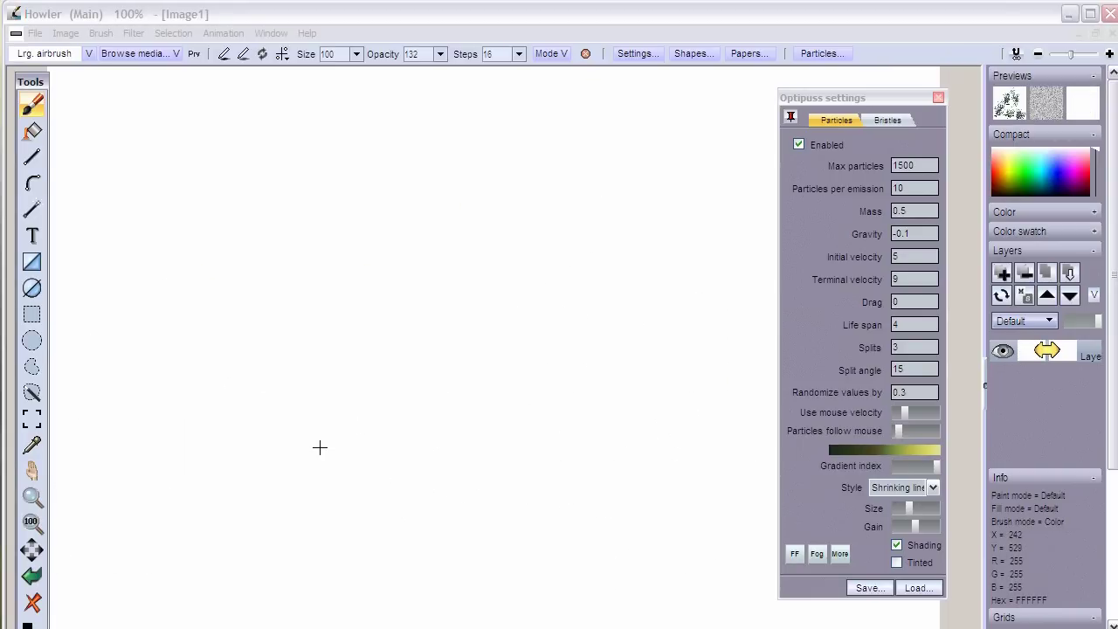
- Load the Ginieffect.opt particle preset in place of the current settings and paint a short palm-like tuft on the canvas
{"action": "left_click", "coordinate": [932, 488]}
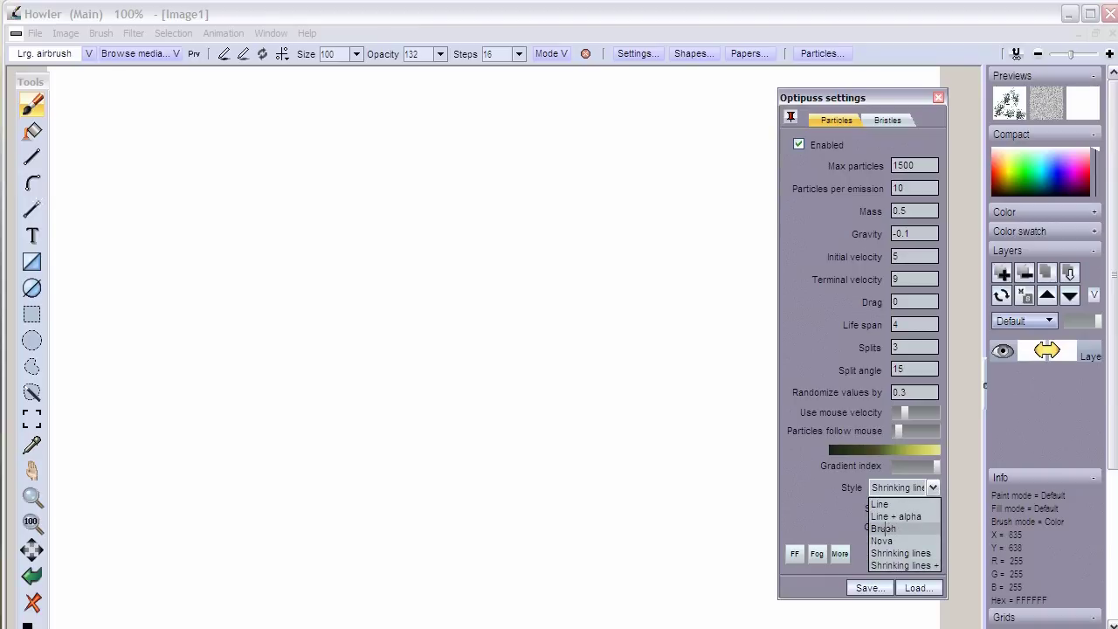
{"action": "left_click", "coordinate": [875, 506]}
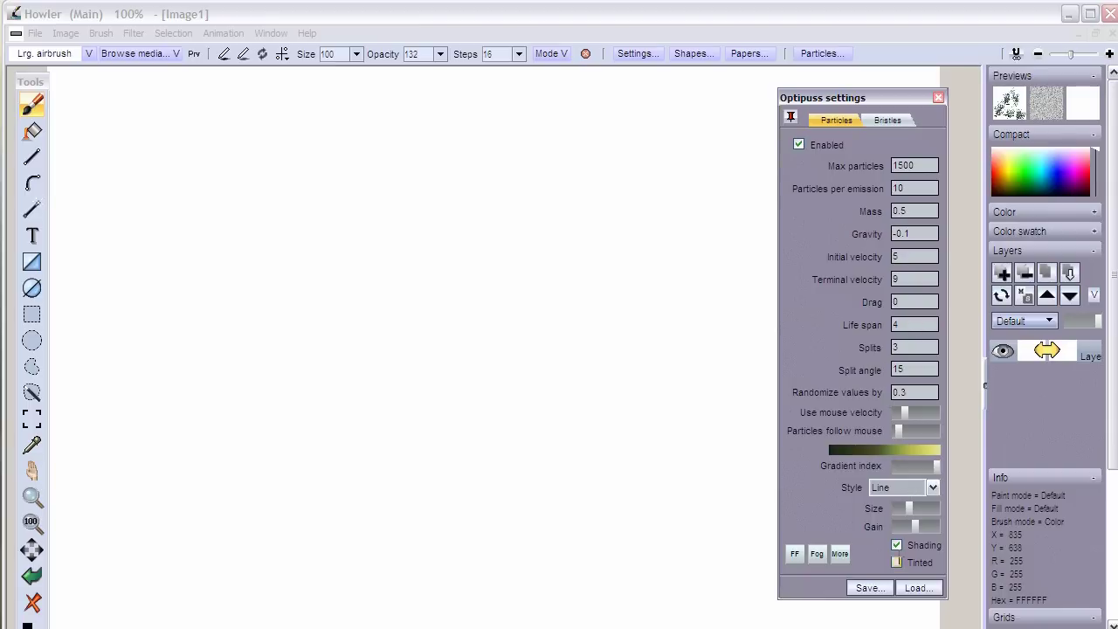
{"action": "left_click", "coordinate": [915, 587]}
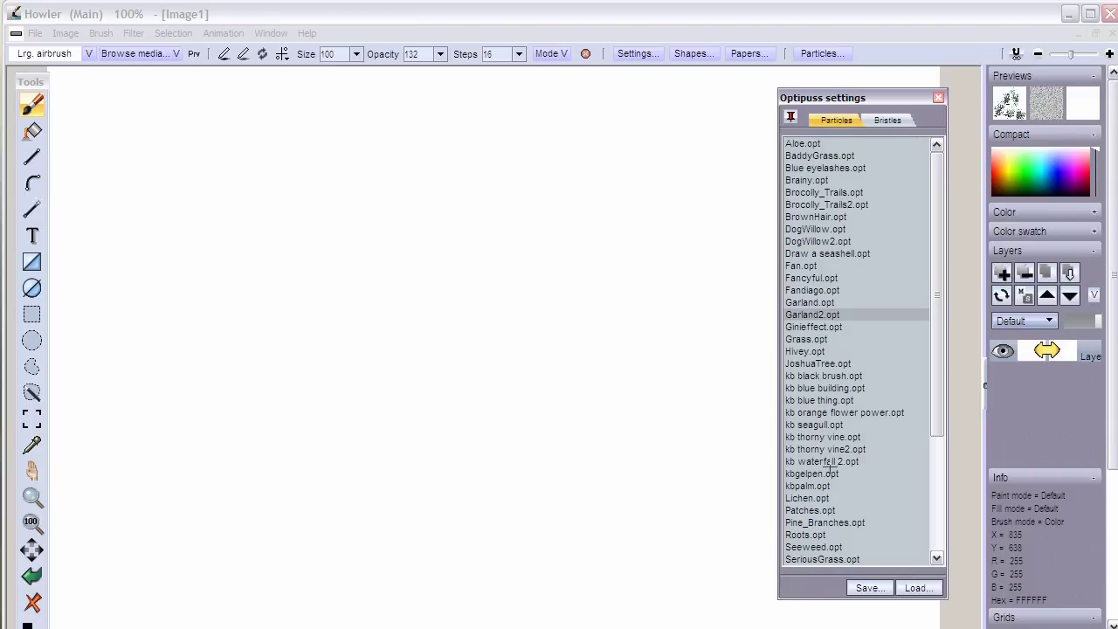
{"action": "double_click", "coordinate": [802, 328]}
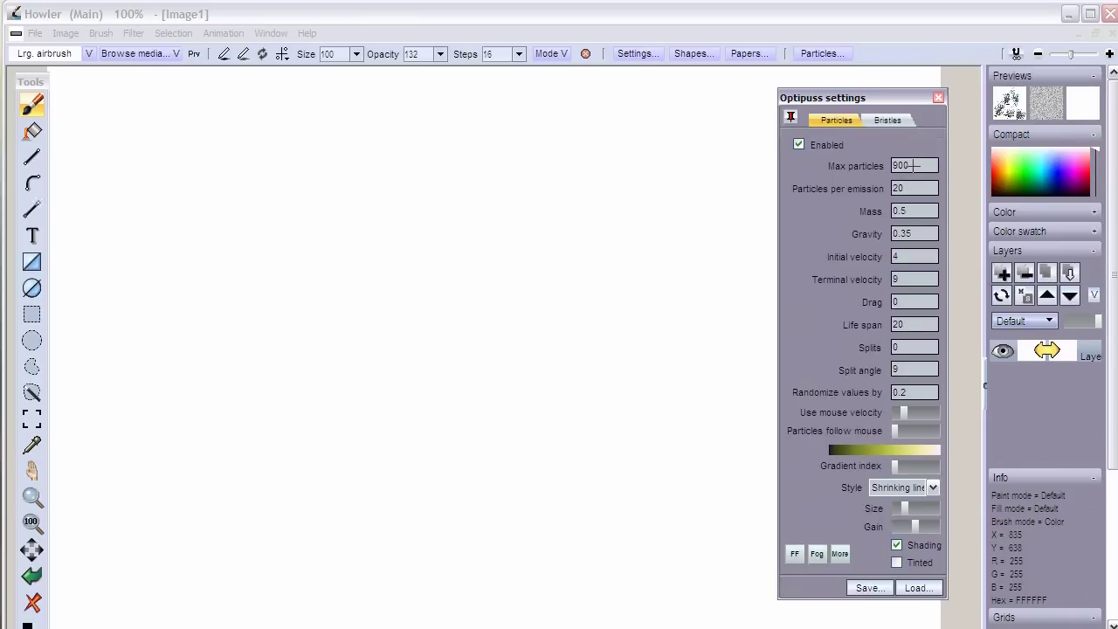
{"action": "left_click_drag", "start_coordinate": [196, 201], "coordinate": [231, 376]}
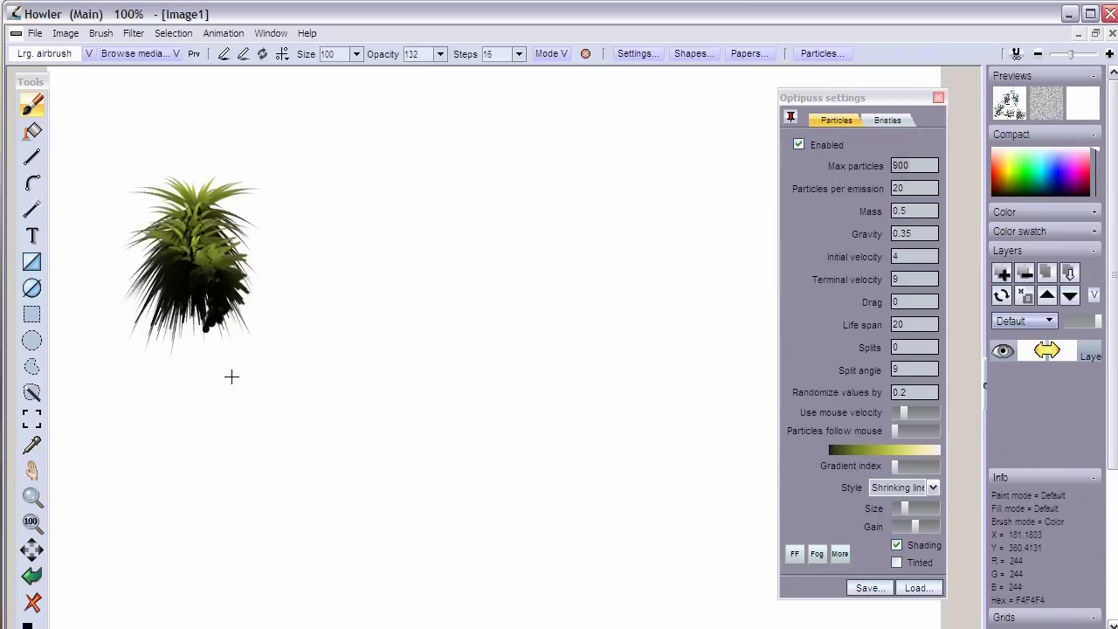
- Keep the shrinking lines style, reduce the particle size slightly, and paint a winding stroke of finer blades beside the first tuft
{"action": "left_click", "coordinate": [927, 487]}
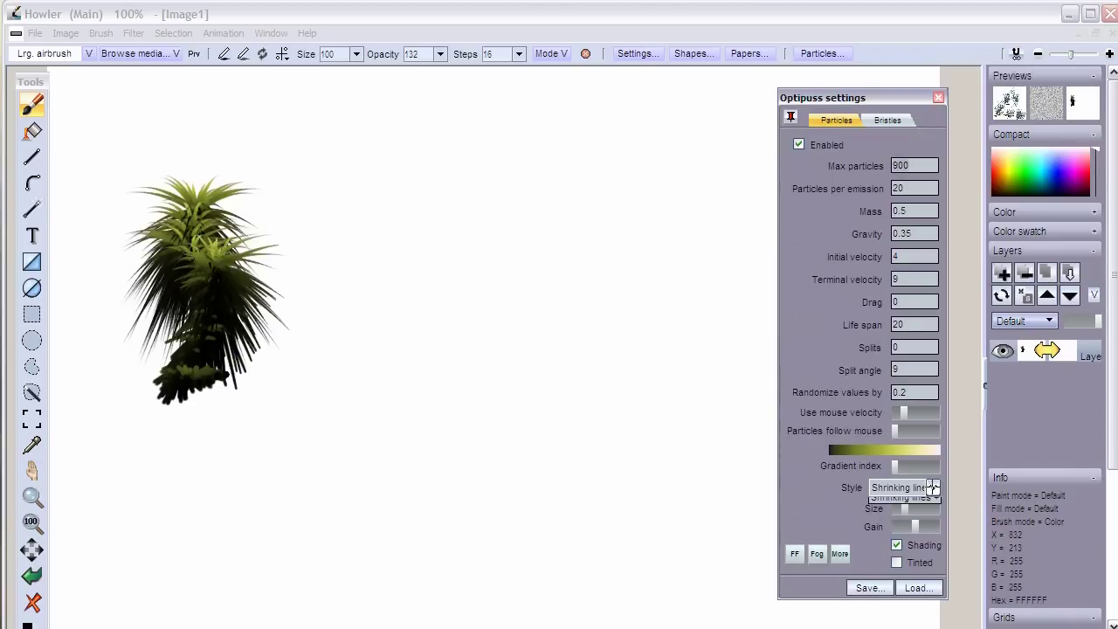
{"action": "left_click", "coordinate": [927, 487]}
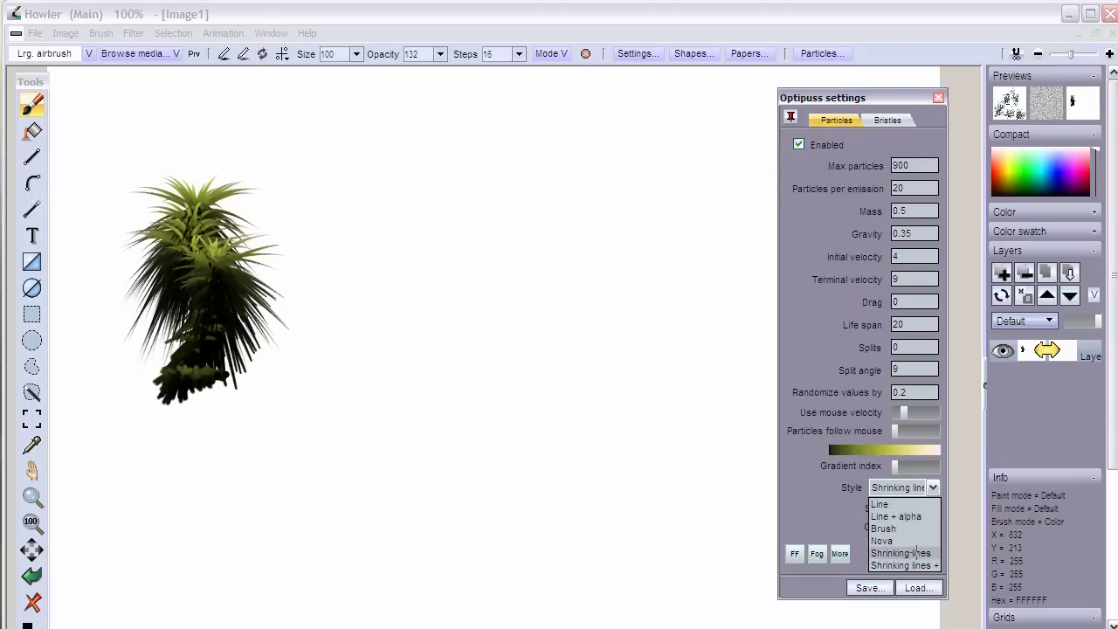
{"action": "left_click", "coordinate": [744, 480]}
{"action": "left_click_drag", "start_coordinate": [904, 509], "coordinate": [899, 508]}
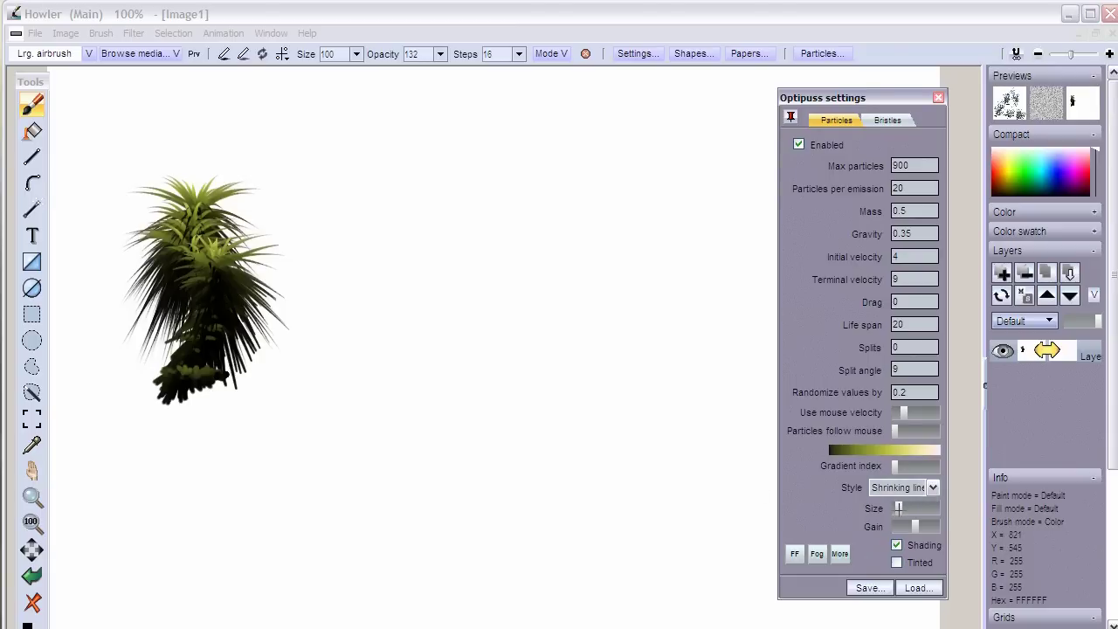
{"action": "mouse_move", "coordinate": [581, 231]}
{"action": "left_mouse_down"}
{"action": "mouse_move", "coordinate": [412, 347]}
{"action": "mouse_move", "coordinate": [444, 510]}
{"action": "mouse_move", "coordinate": [627, 512]}
{"action": "mouse_move", "coordinate": [598, 521]}
{"action": "left_mouse_up"}
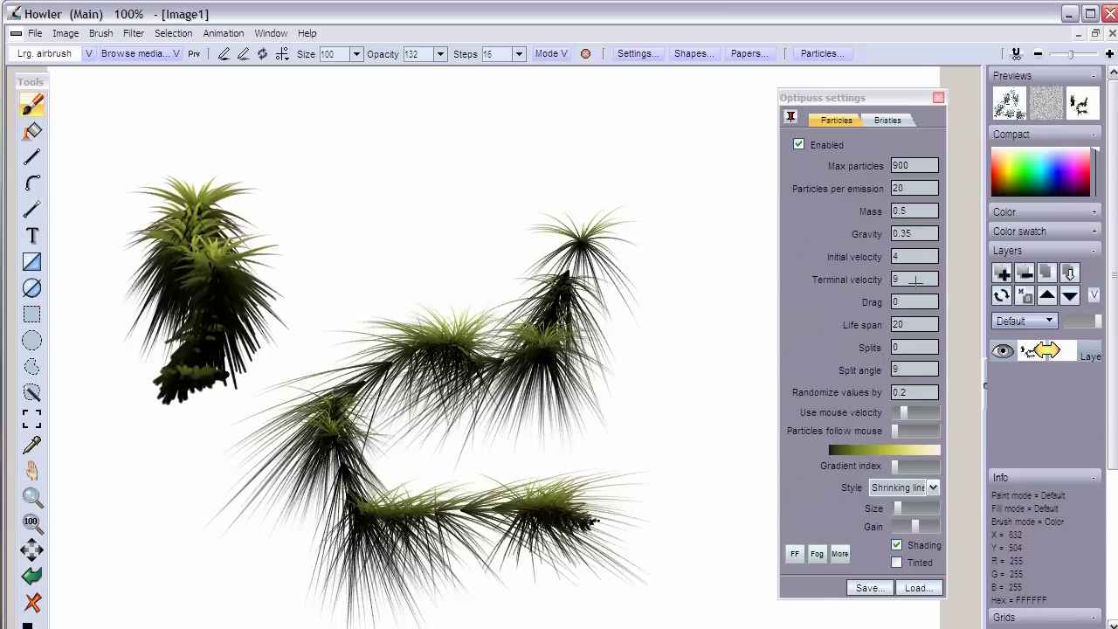
- Set the initial velocity to 8 and the terminal velocity to 22, and paint a stroke of longer blades over the existing strokes
{"action": "left_click", "coordinate": [911, 254]}
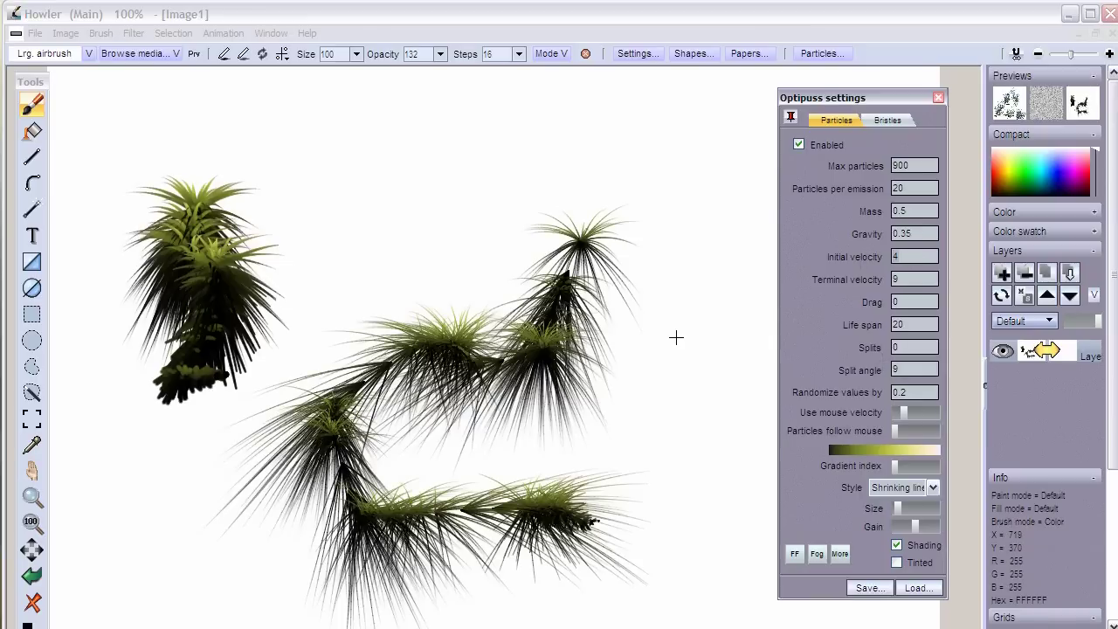
{"action": "type", "text": "8"}
{"action": "key", "text": "Tab"}
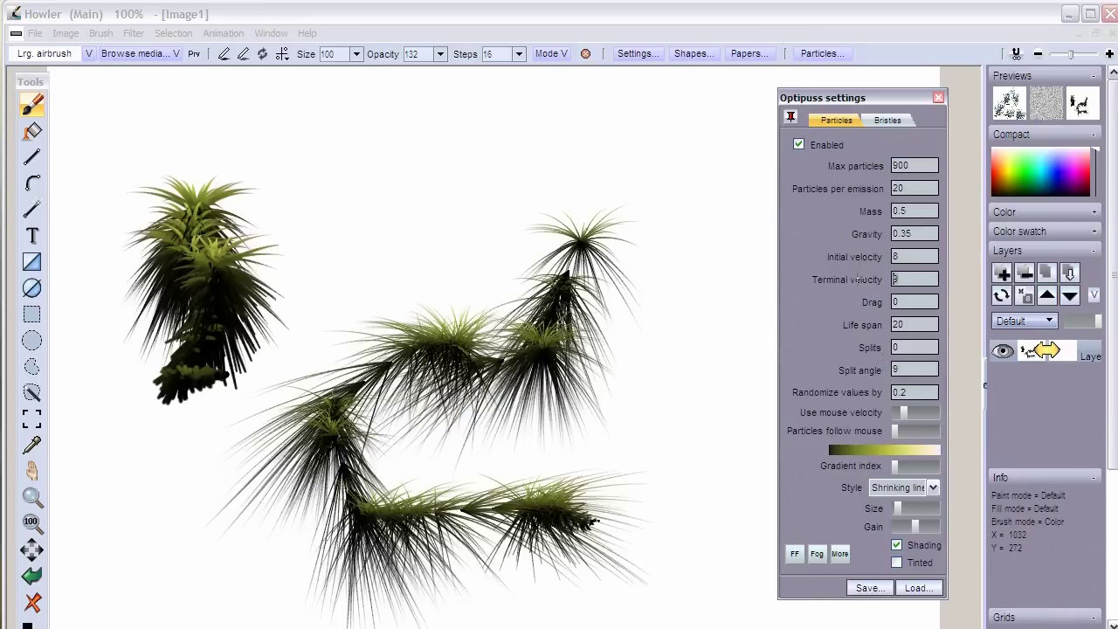
{"action": "type", "text": "22"}
{"action": "mouse_move", "coordinate": [705, 322]}
{"action": "left_mouse_down"}
{"action": "mouse_move", "coordinate": [629, 454]}
{"action": "mouse_move", "coordinate": [538, 464]}
{"action": "mouse_move", "coordinate": [309, 300]}
{"action": "left_mouse_up"}
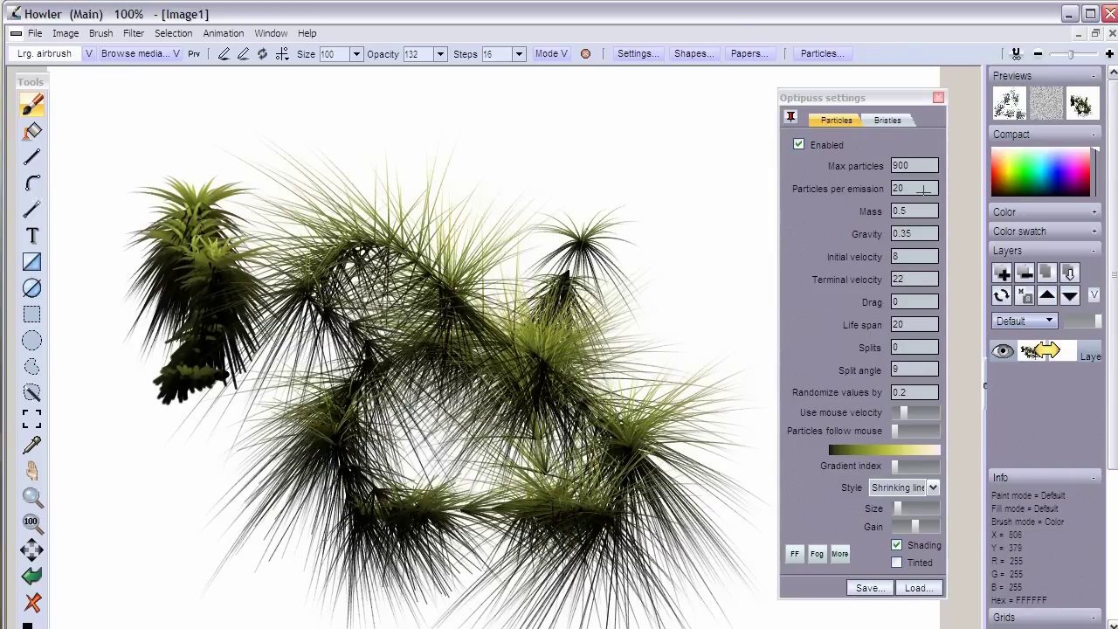
- Set max particles to 33 and particles per emission to 11, and paint a test stroke of sparser tufts
{"action": "left_click", "coordinate": [920, 165]}
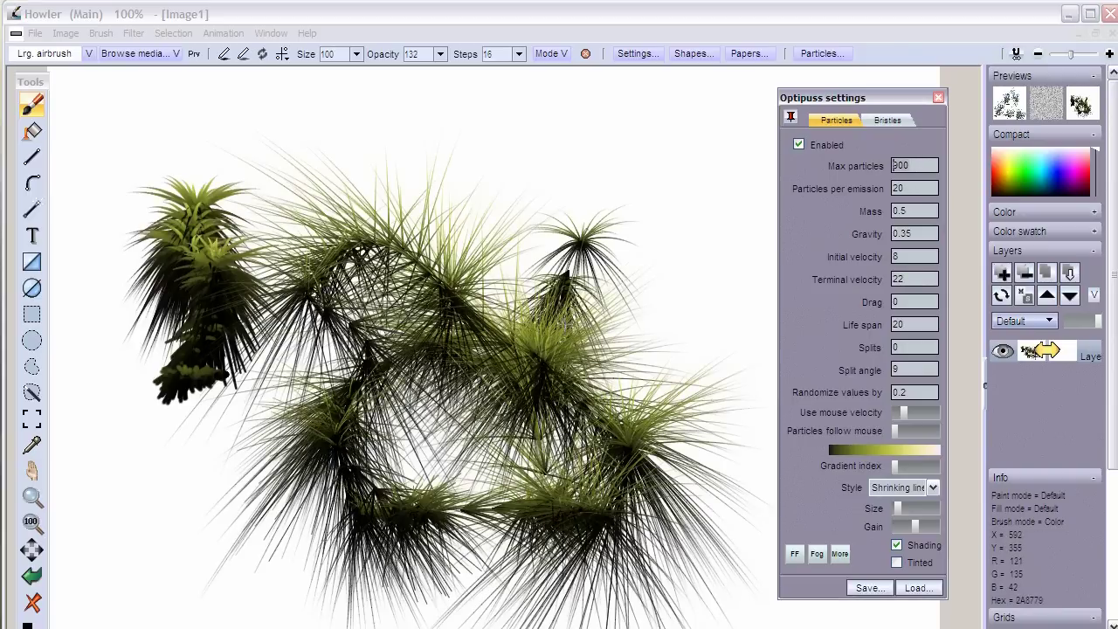
{"action": "type", "text": "33"}
{"action": "key", "text": "Tab"}
{"action": "type", "text": "11"}
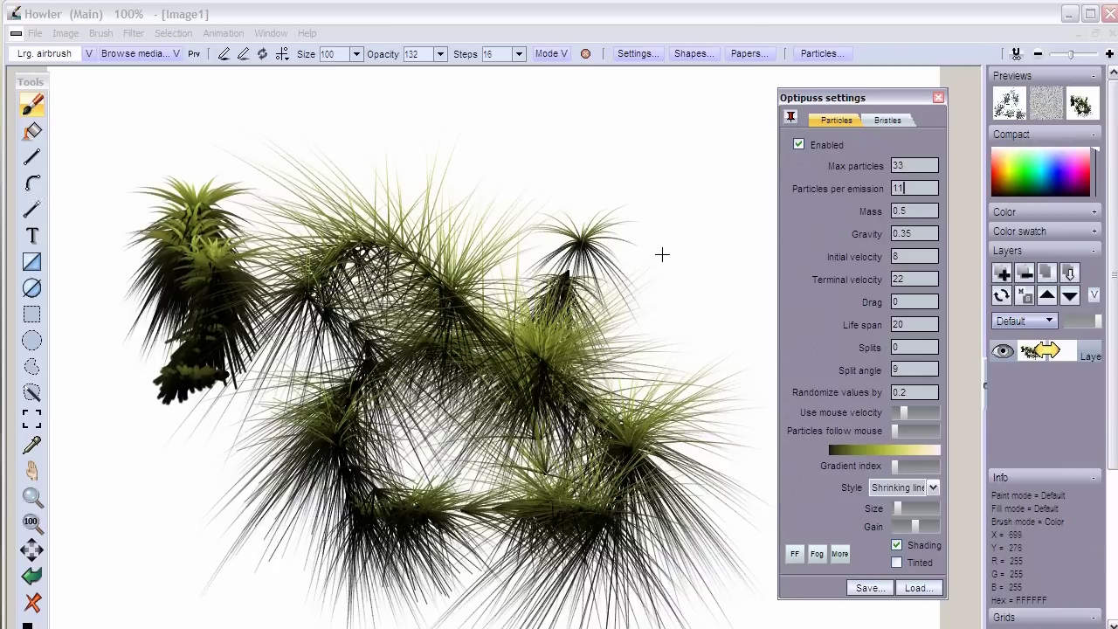
{"action": "mouse_move", "coordinate": [661, 252]}
{"action": "left_mouse_down"}
{"action": "mouse_move", "coordinate": [696, 318]}
{"action": "mouse_move", "coordinate": [670, 376]}
{"action": "mouse_move", "coordinate": [611, 436]}
{"action": "mouse_move", "coordinate": [424, 443]}
{"action": "left_mouse_up"}
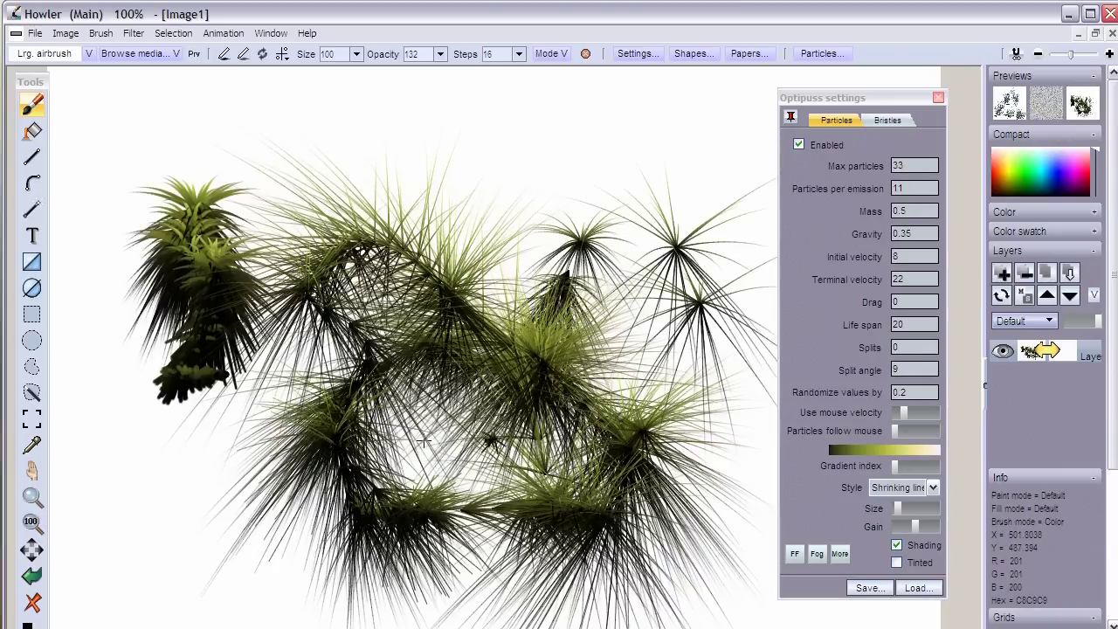
- Clear the canvas and scatter sparse spiky tufts across it with several strokes
{"action": "left_click", "coordinate": [33, 603]}
{"action": "mouse_move", "coordinate": [218, 271]}
{"action": "left_mouse_down"}
{"action": "mouse_move", "coordinate": [299, 419]}
{"action": "mouse_move", "coordinate": [320, 531]}
{"action": "mouse_move", "coordinate": [358, 524]}
{"action": "left_mouse_up"}
{"action": "mouse_move", "coordinate": [525, 347]}
{"action": "left_mouse_down"}
{"action": "mouse_move", "coordinate": [577, 337]}
{"action": "mouse_move", "coordinate": [601, 490]}
{"action": "mouse_move", "coordinate": [480, 412]}
{"action": "mouse_move", "coordinate": [376, 228]}
{"action": "mouse_move", "coordinate": [450, 329]}
{"action": "mouse_move", "coordinate": [468, 421]}
{"action": "mouse_move", "coordinate": [405, 363]}
{"action": "mouse_move", "coordinate": [411, 346]}
{"action": "mouse_move", "coordinate": [352, 363]}
{"action": "mouse_move", "coordinate": [250, 337]}
{"action": "mouse_move", "coordinate": [265, 377]}
{"action": "mouse_move", "coordinate": [192, 472]}
{"action": "mouse_move", "coordinate": [356, 515]}
{"action": "mouse_move", "coordinate": [568, 516]}
{"action": "left_mouse_up"}
{"action": "mouse_move", "coordinate": [702, 472]}
{"action": "left_mouse_down"}
{"action": "mouse_move", "coordinate": [654, 158]}
{"action": "mouse_move", "coordinate": [140, 174]}
{"action": "mouse_move", "coordinate": [150, 425]}
{"action": "mouse_move", "coordinate": [365, 535]}
{"action": "mouse_move", "coordinate": [690, 436]}
{"action": "mouse_move", "coordinate": [532, 235]}
{"action": "mouse_move", "coordinate": [420, 131]}
{"action": "mouse_move", "coordinate": [472, 472]}
{"action": "left_mouse_up"}
{"action": "mouse_move", "coordinate": [294, 469]}
{"action": "left_mouse_down"}
{"action": "mouse_move", "coordinate": [229, 237]}
{"action": "mouse_move", "coordinate": [145, 449]}
{"action": "mouse_move", "coordinate": [253, 498]}
{"action": "left_mouse_up"}
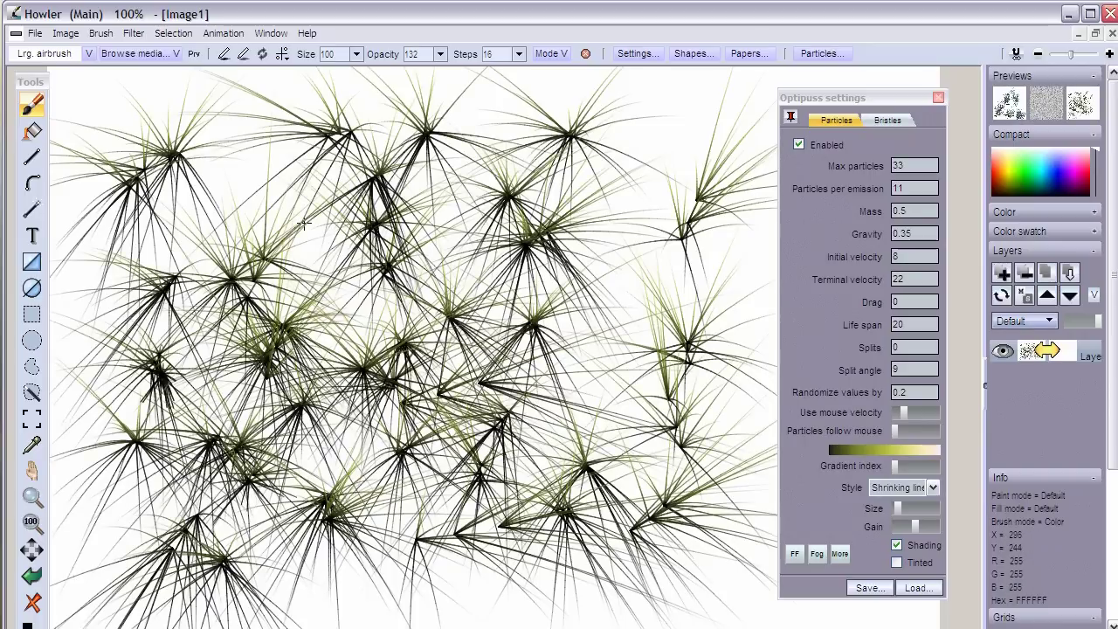
- Turn on both horizontal mirror and vertical mirror so the painted tufts are reflected across the canvas
{"action": "left_click", "coordinate": [194, 53]}
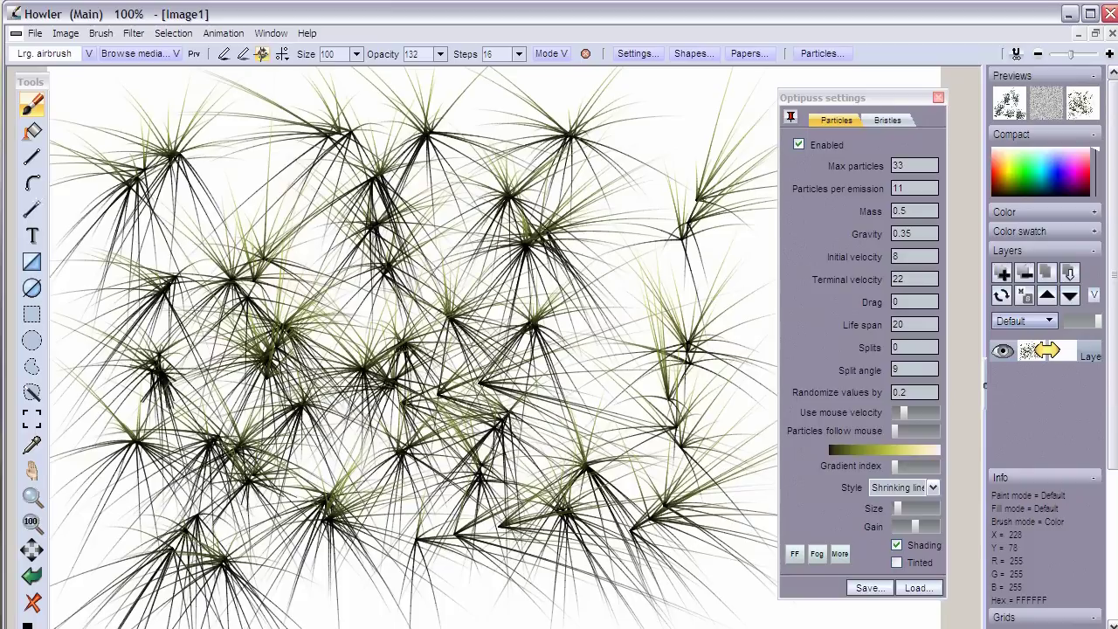
{"action": "left_click", "coordinate": [281, 54]}
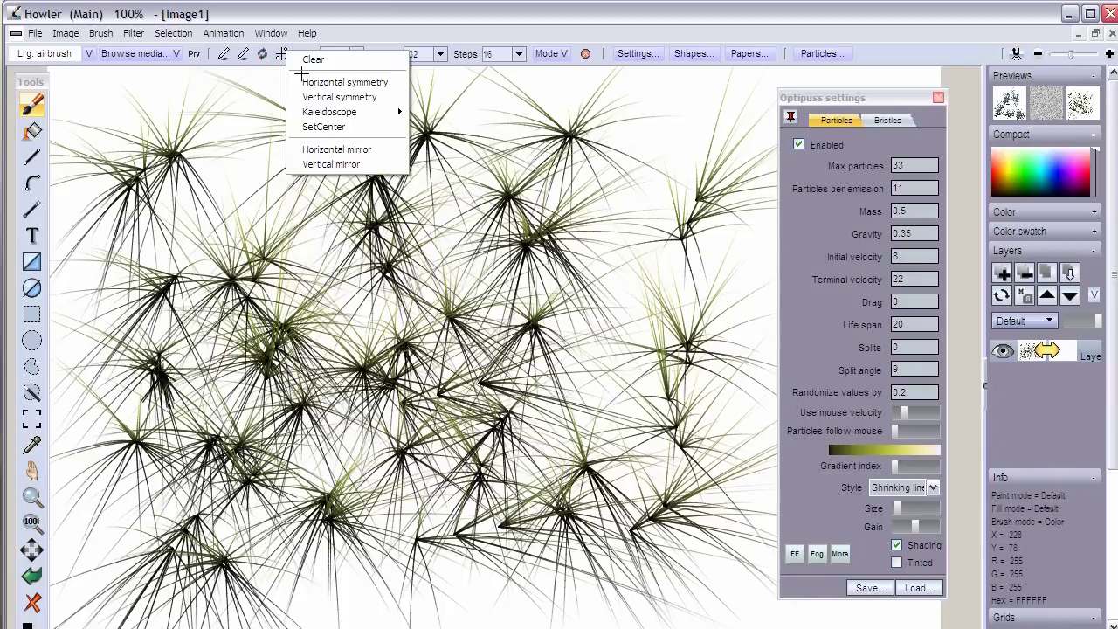
{"action": "left_click", "coordinate": [372, 149]}
{"action": "left_click", "coordinate": [280, 53]}
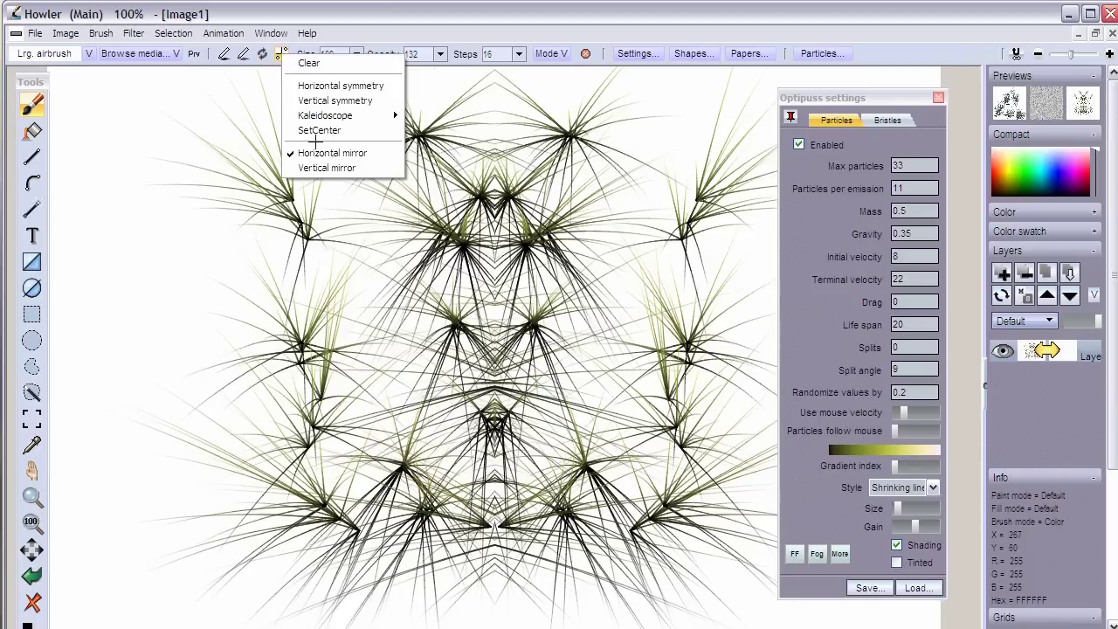
{"action": "left_click", "coordinate": [326, 167]}
- Paint more mirrored tufts towards the canvas edges, moving the particle settings window out of the way
{"action": "left_click", "coordinate": [669, 179]}
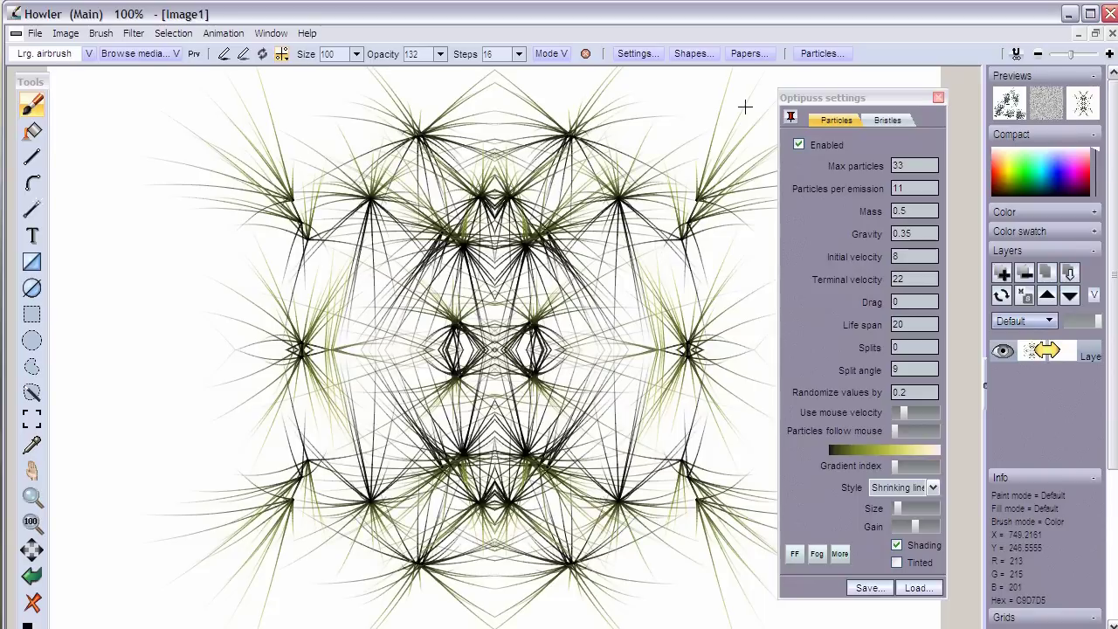
{"action": "mouse_move", "coordinate": [847, 98]}
{"action": "left_mouse_down"}
{"action": "mouse_move", "coordinate": [862, 176]}
{"action": "mouse_move", "coordinate": [920, 201]}
{"action": "left_mouse_up"}
{"action": "left_click", "coordinate": [860, 133]}
{"action": "left_click", "coordinate": [755, 183]}
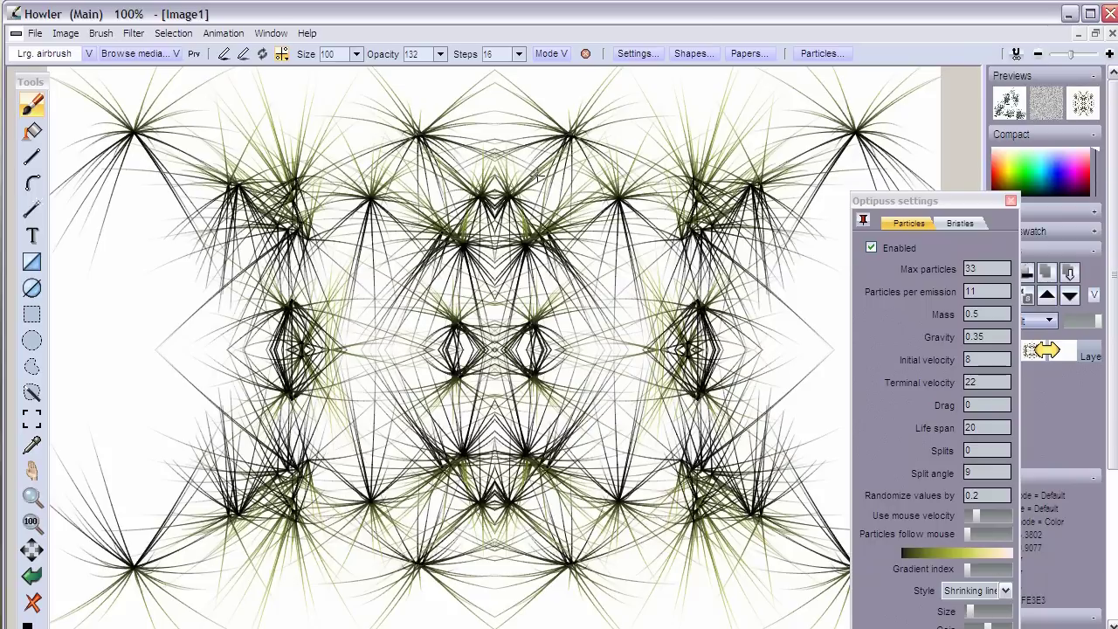
- Apply the Color sobel edges filter to the mirrored tuft pattern
{"action": "left_click", "coordinate": [135, 31]}
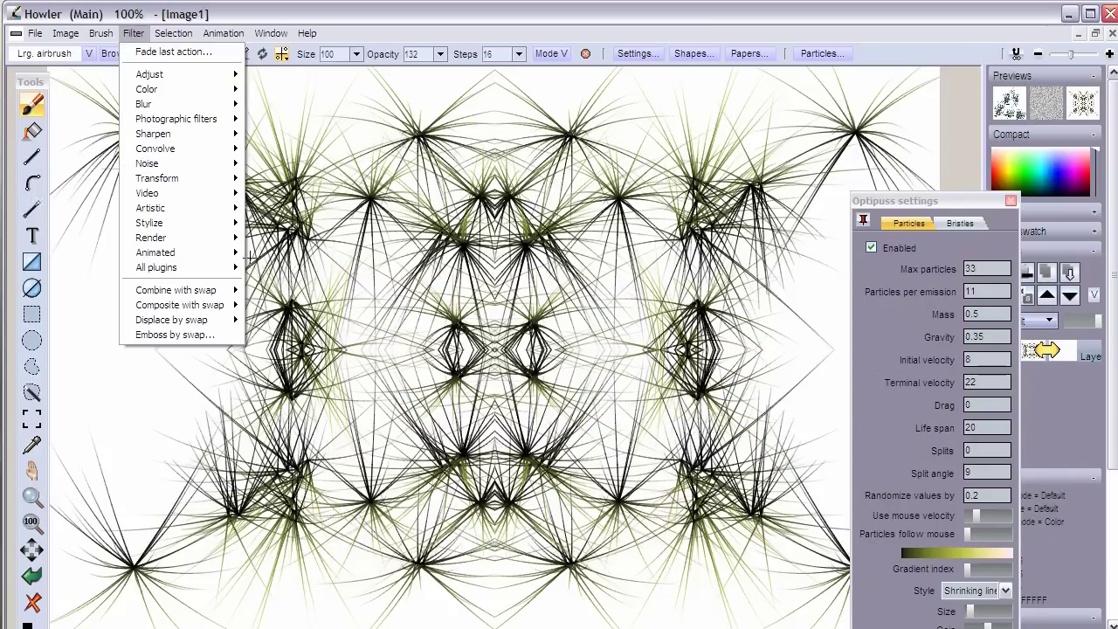
{"action": "mouse_move", "coordinate": [196, 177]}
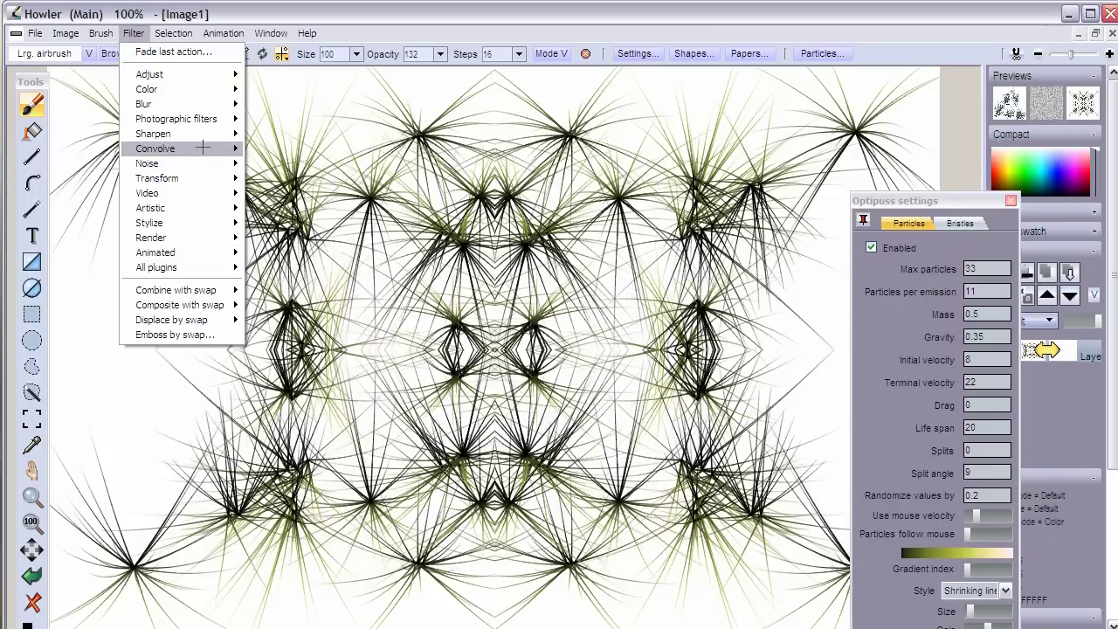
{"action": "mouse_move", "coordinate": [200, 149]}
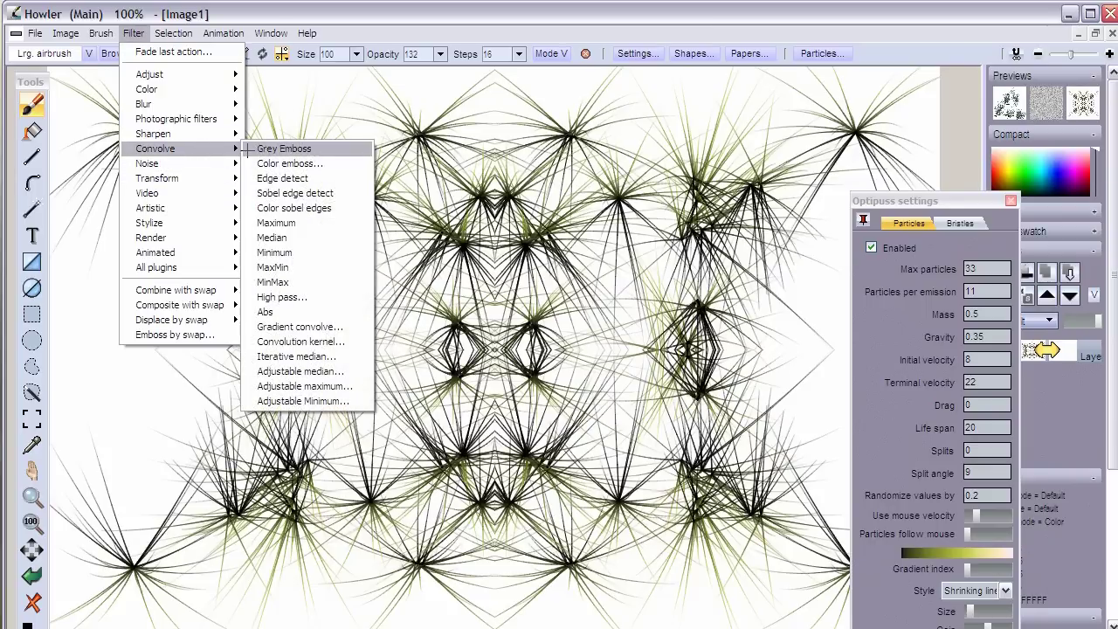
{"action": "left_click", "coordinate": [333, 209]}
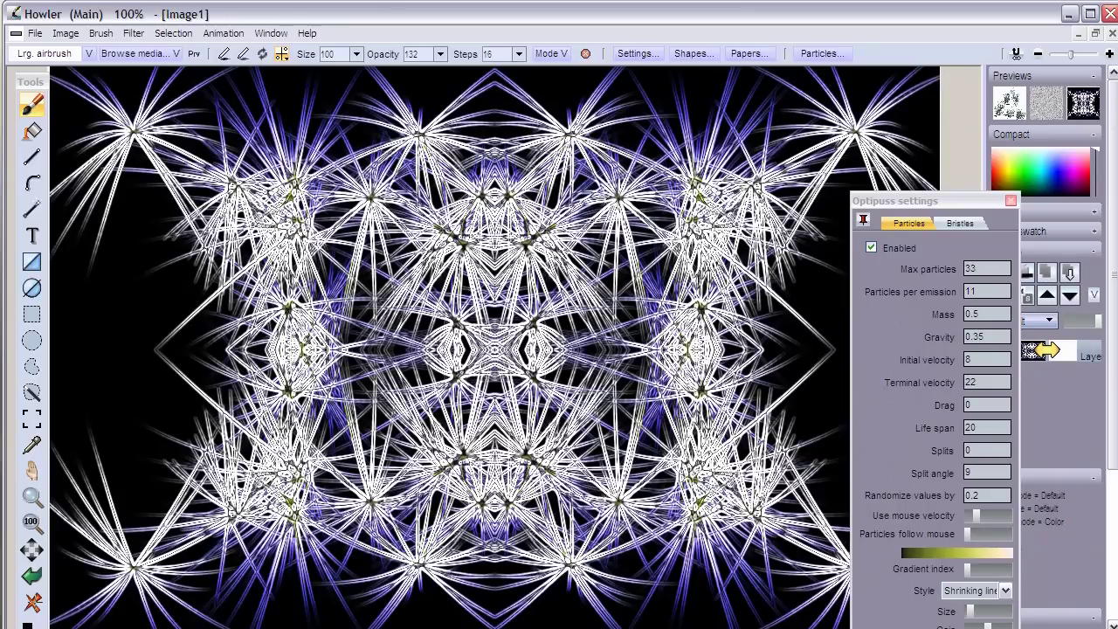
- Clear the canvas, shift the particle settings window off the layers area, and turn off the mirror options
{"action": "key", "text": "Delete"}
{"action": "left_click_drag", "start_coordinate": [891, 201], "coordinate": [825, 196]}
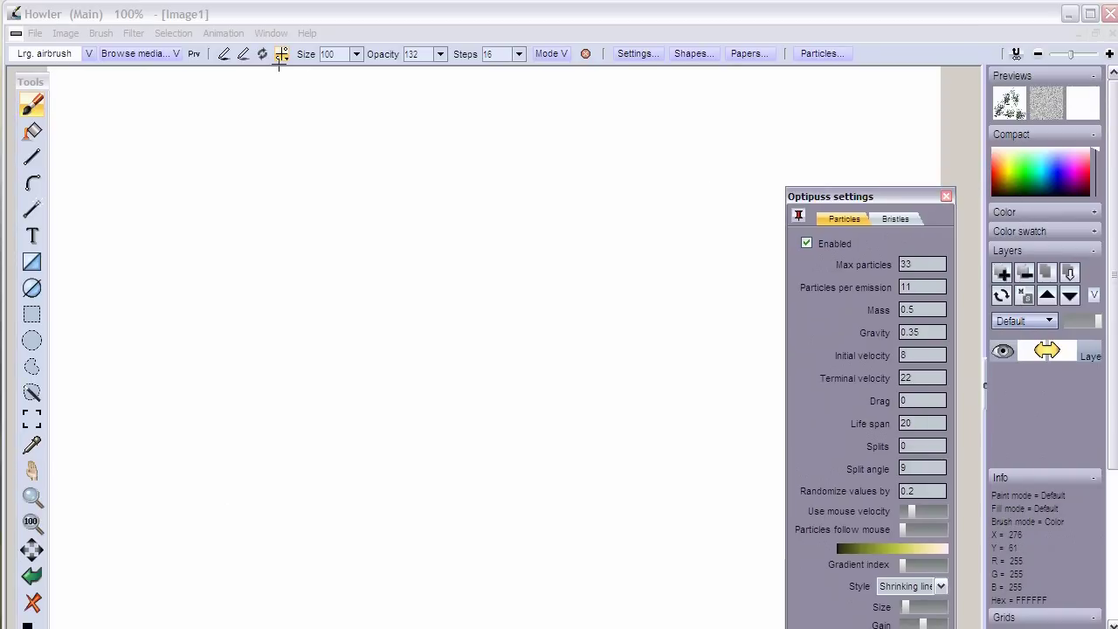
{"action": "left_click", "coordinate": [281, 53]}
{"action": "left_click", "coordinate": [301, 55]}
- Raise Use mouse velocity to about two thirds of its range and paint a first cluster of spiky tufts on the blank canvas
{"action": "left_click_drag", "start_coordinate": [853, 196], "coordinate": [836, 108]}
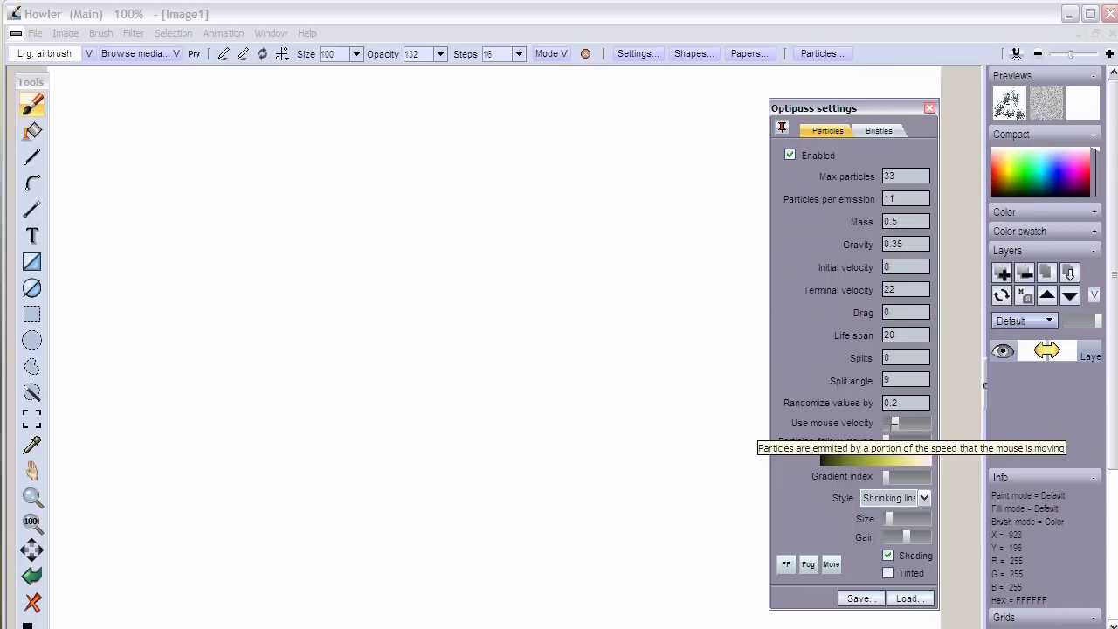
{"action": "left_click_drag", "start_coordinate": [895, 421], "coordinate": [914, 422]}
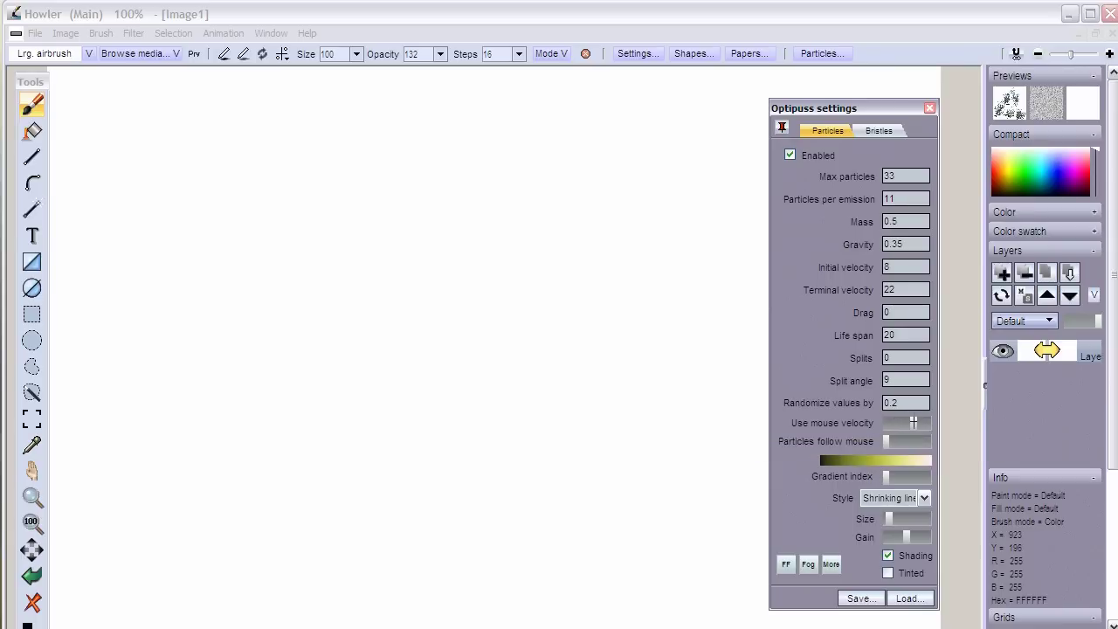
{"action": "left_click", "coordinate": [224, 348]}
{"action": "left_click_drag", "start_coordinate": [201, 377], "coordinate": [225, 313]}
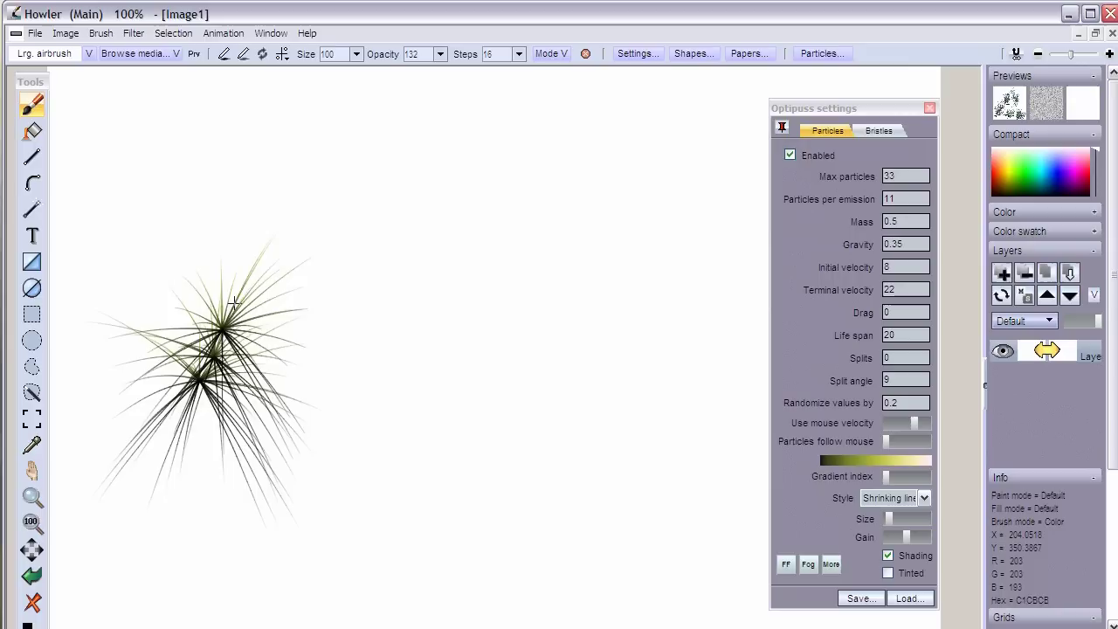
- Scatter about a dozen more spiky tufts across the canvas with quick flicks in different directions
{"action": "left_click", "coordinate": [543, 231]}
{"action": "left_click", "coordinate": [599, 428]}
{"action": "left_click", "coordinate": [430, 448]}
{"action": "left_click", "coordinate": [268, 476]}
{"action": "left_click", "coordinate": [528, 429]}
{"action": "left_click", "coordinate": [454, 314]}
{"action": "left_click", "coordinate": [310, 253]}
{"action": "left_click", "coordinate": [376, 410]}
{"action": "left_click", "coordinate": [494, 327]}
{"action": "left_click", "coordinate": [410, 210]}
{"action": "left_click", "coordinate": [526, 173]}
{"action": "left_click", "coordinate": [633, 281]}
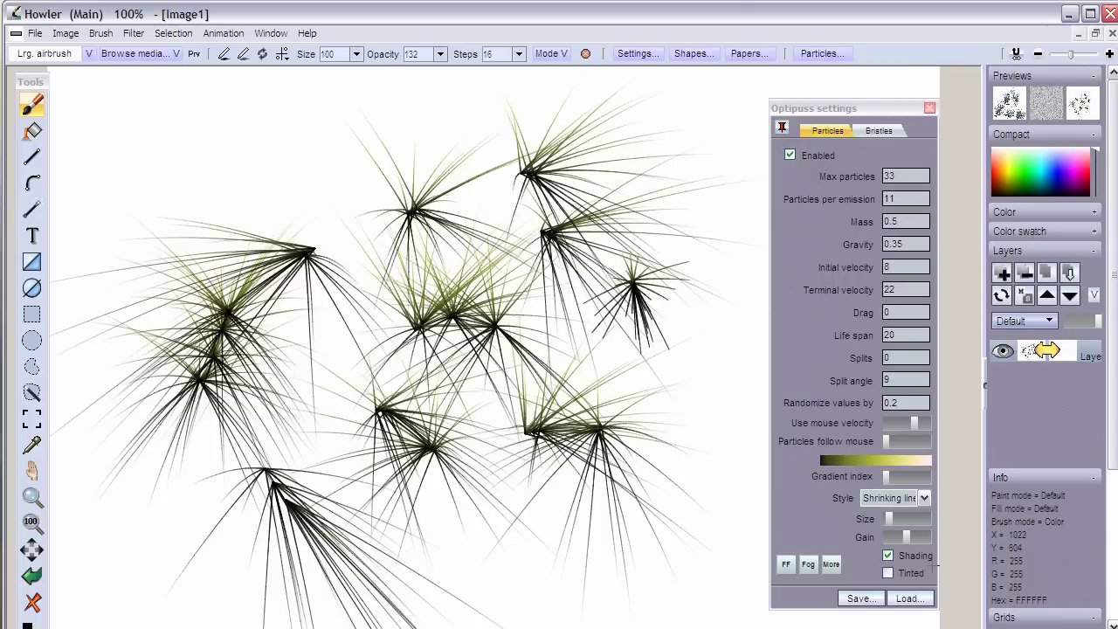
- Load the BaddyGrass.opt particle preset and paint dense grass clumps over the existing tufts
{"action": "left_click", "coordinate": [910, 598]}
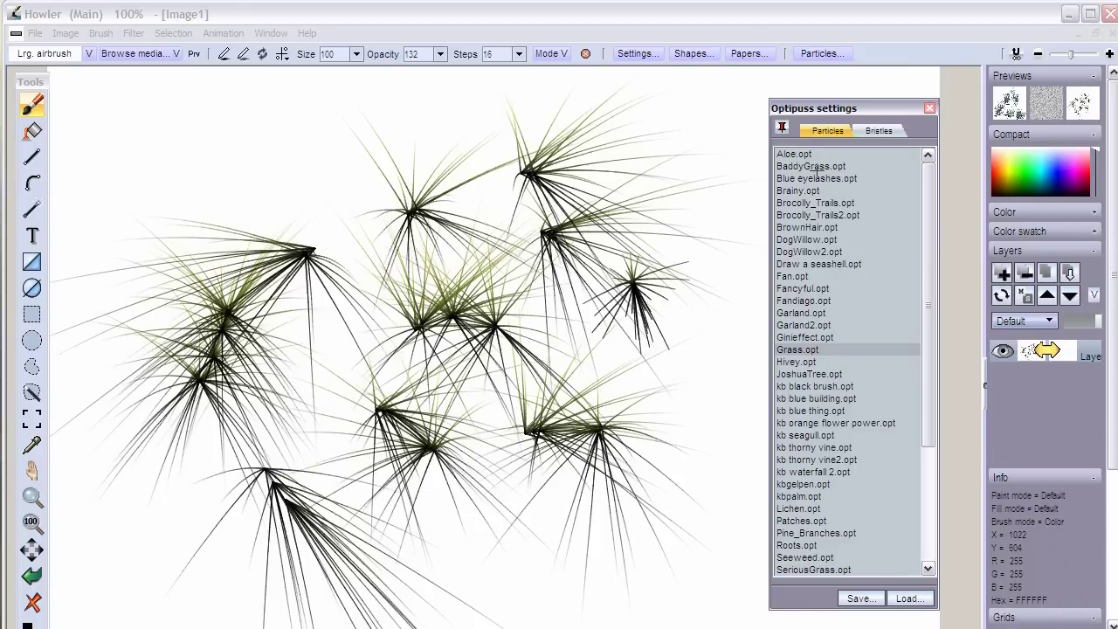
{"action": "double_click", "coordinate": [808, 166]}
{"action": "left_click", "coordinate": [559, 419]}
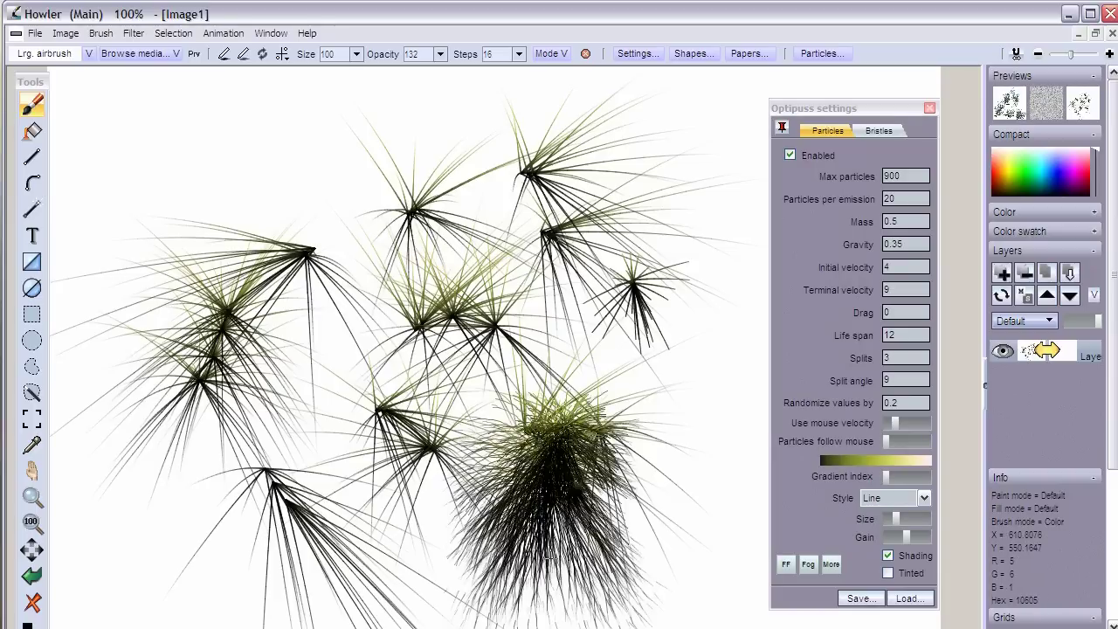
{"action": "mouse_move", "coordinate": [353, 491]}
{"action": "left_mouse_down"}
{"action": "mouse_move", "coordinate": [327, 355]}
{"action": "mouse_move", "coordinate": [264, 326]}
{"action": "mouse_move", "coordinate": [311, 246]}
{"action": "mouse_move", "coordinate": [492, 385]}
{"action": "mouse_move", "coordinate": [505, 372]}
{"action": "mouse_move", "coordinate": [464, 404]}
{"action": "mouse_move", "coordinate": [471, 375]}
{"action": "left_mouse_up"}
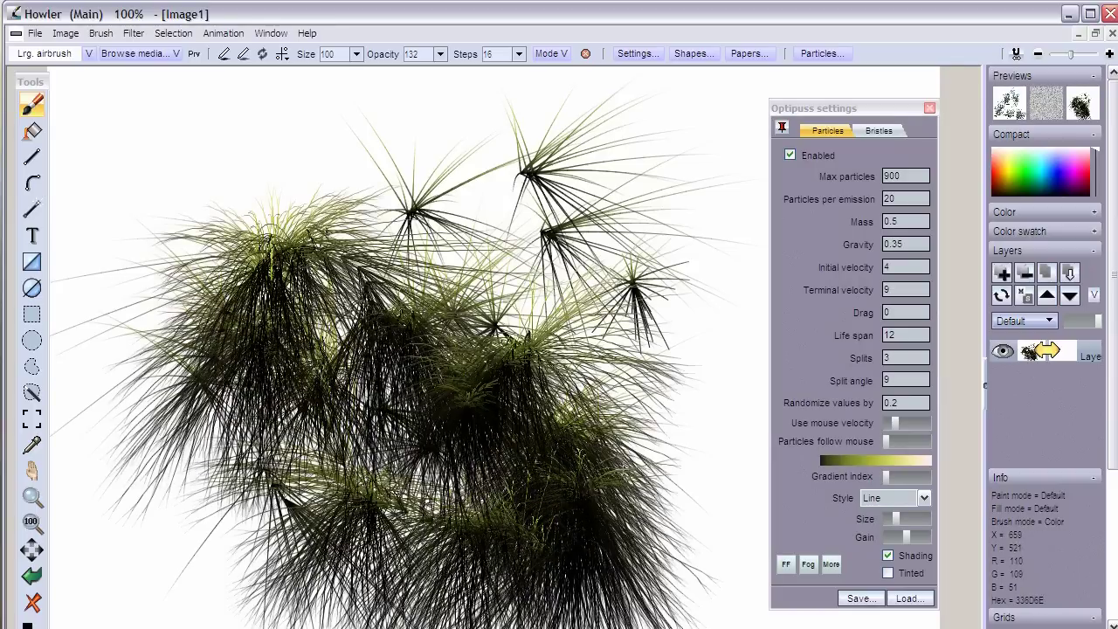
- Clear the canvas and paint a wide band of dense grass across its lower part
{"action": "left_click", "coordinate": [32, 602]}
{"action": "mouse_move", "coordinate": [169, 511]}
{"action": "left_mouse_down"}
{"action": "mouse_move", "coordinate": [183, 524]}
{"action": "mouse_move", "coordinate": [260, 501]}
{"action": "mouse_move", "coordinate": [312, 512]}
{"action": "mouse_move", "coordinate": [359, 442]}
{"action": "mouse_move", "coordinate": [384, 432]}
{"action": "left_mouse_up"}
{"action": "mouse_move", "coordinate": [425, 485]}
{"action": "left_mouse_down"}
{"action": "mouse_move", "coordinate": [786, 459]}
{"action": "mouse_move", "coordinate": [644, 514]}
{"action": "mouse_move", "coordinate": [780, 468]}
{"action": "left_mouse_up"}
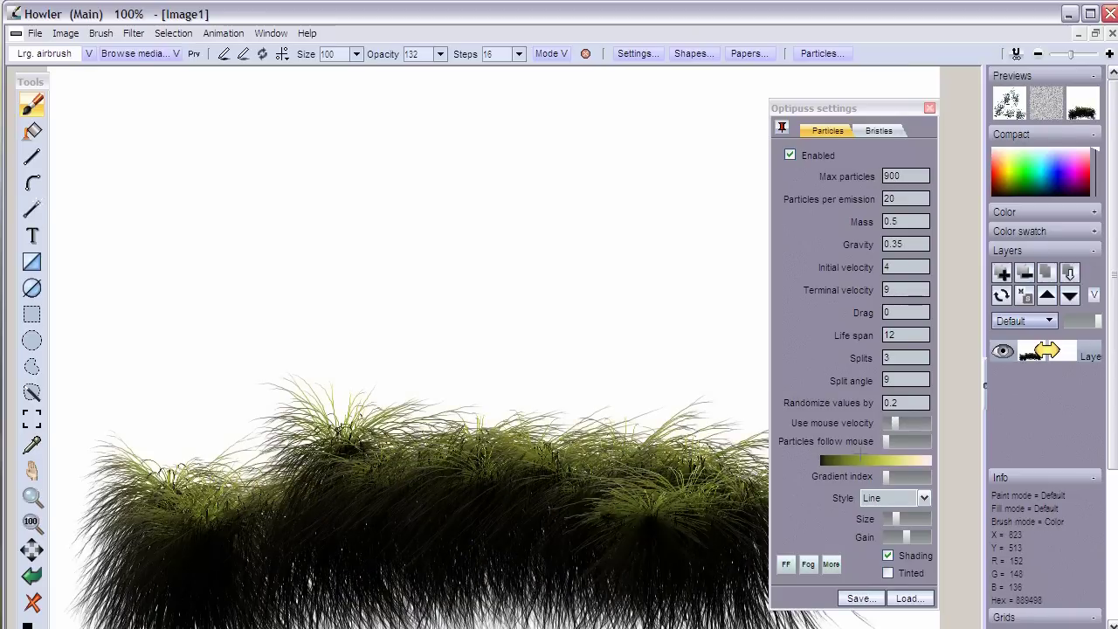
- Thicken the grass band, raise Use mouse velocity close to its maximum, and paint long upward-sweeping blades over it
{"action": "mouse_move", "coordinate": [541, 495]}
{"action": "left_mouse_down"}
{"action": "mouse_move", "coordinate": [461, 516]}
{"action": "mouse_move", "coordinate": [385, 514]}
{"action": "left_mouse_up"}
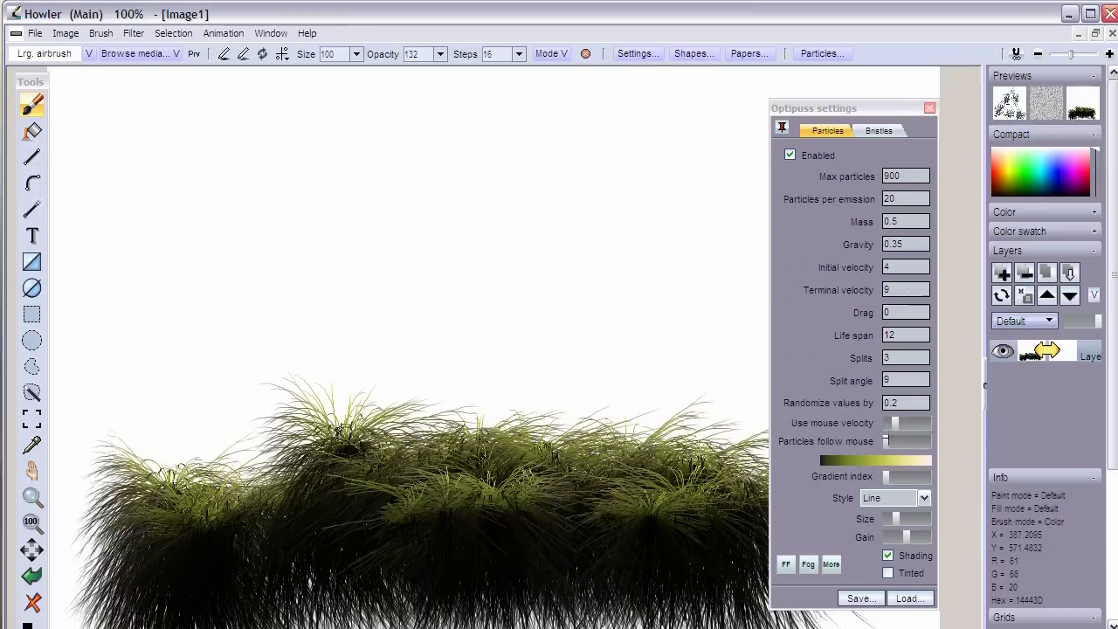
{"action": "left_click_drag", "start_coordinate": [897, 422], "coordinate": [921, 423]}
{"action": "mouse_move", "coordinate": [293, 465]}
{"action": "left_mouse_down"}
{"action": "mouse_move", "coordinate": [340, 450]}
{"action": "mouse_move", "coordinate": [257, 469]}
{"action": "mouse_move", "coordinate": [349, 472]}
{"action": "mouse_move", "coordinate": [262, 459]}
{"action": "mouse_move", "coordinate": [219, 411]}
{"action": "mouse_move", "coordinate": [224, 455]}
{"action": "mouse_move", "coordinate": [245, 466]}
{"action": "mouse_move", "coordinate": [210, 450]}
{"action": "mouse_move", "coordinate": [514, 430]}
{"action": "mouse_move", "coordinate": [544, 456]}
{"action": "mouse_move", "coordinate": [599, 437]}
{"action": "mouse_move", "coordinate": [655, 445]}
{"action": "mouse_move", "coordinate": [637, 498]}
{"action": "mouse_move", "coordinate": [454, 553]}
{"action": "mouse_move", "coordinate": [338, 625]}
{"action": "left_mouse_up"}
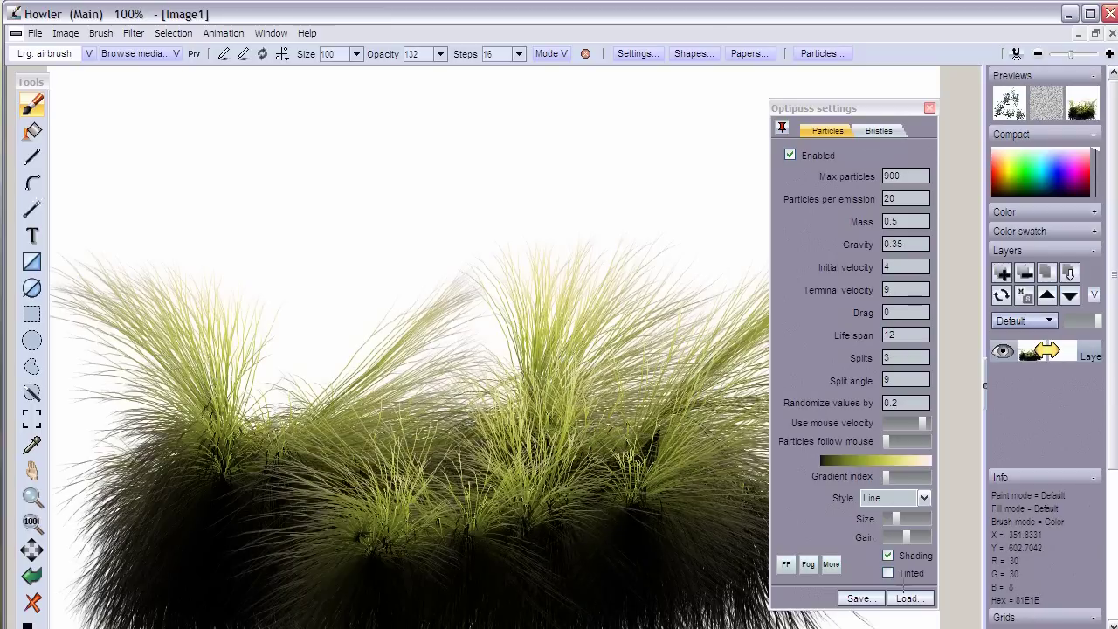
- Browse the saved particle presets to the end of the list and look over the animation commands
{"action": "left_click", "coordinate": [909, 598]}
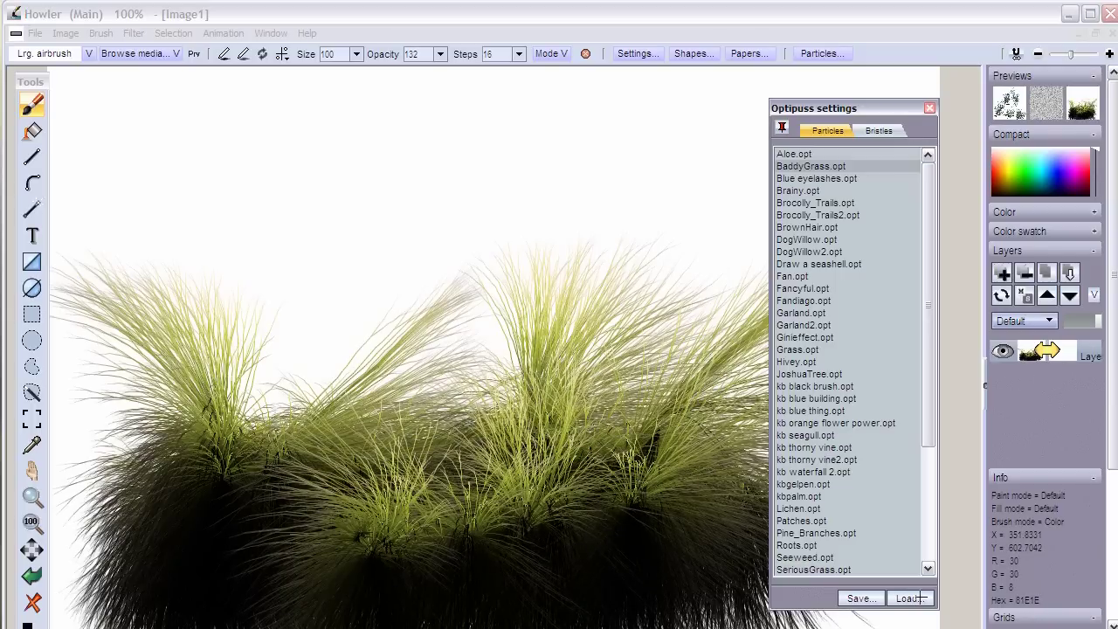
{"action": "scroll", "coordinate": [927, 484], "scroll_direction": "down", "scroll_amount": 3}
{"action": "left_click_drag", "start_coordinate": [928, 491], "coordinate": [924, 521]}
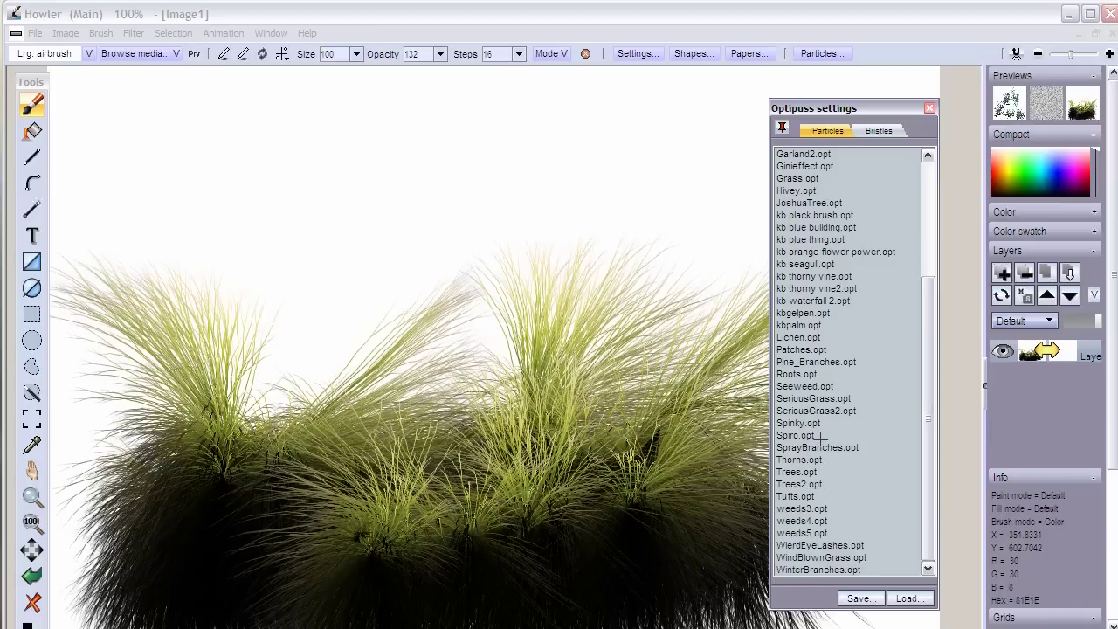
{"action": "left_click", "coordinate": [224, 33]}
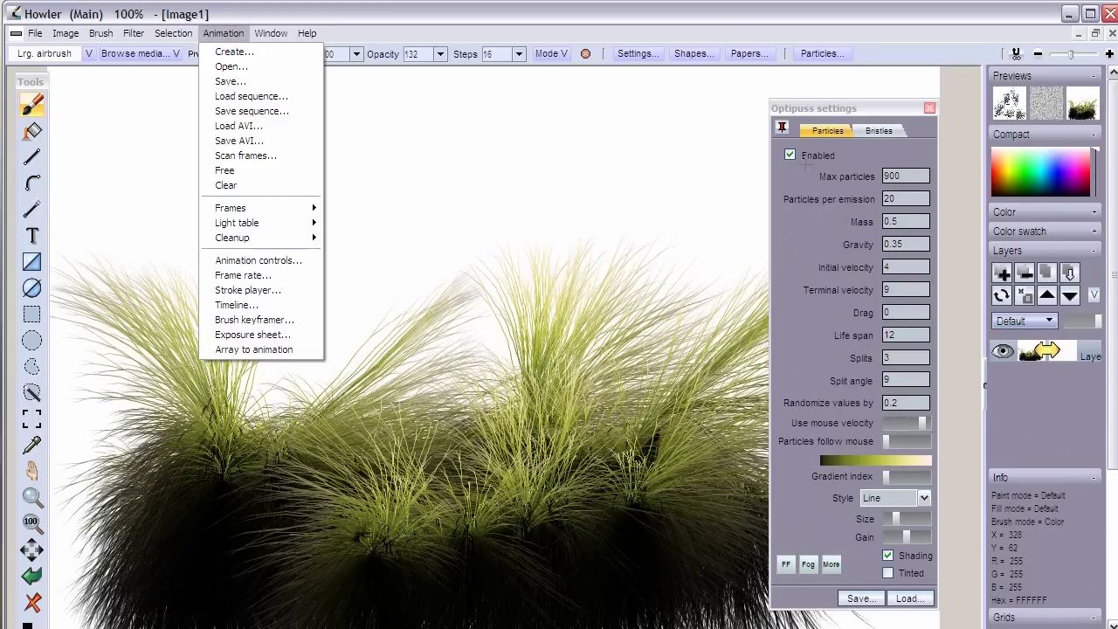
{"action": "left_click", "coordinate": [385, 16]}
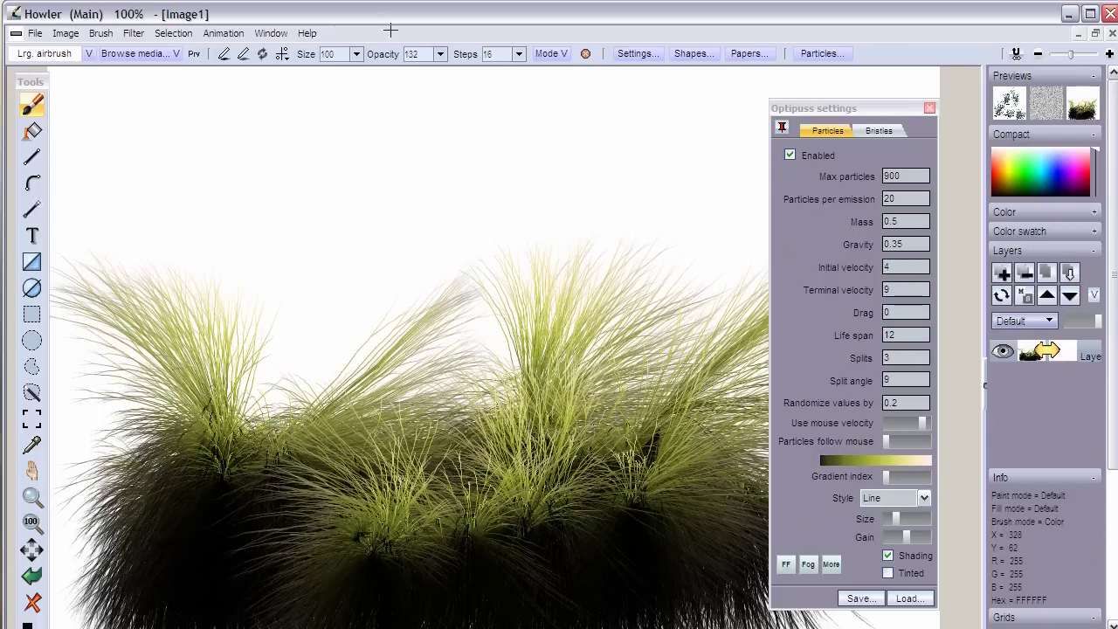
- Disable the particle brush and check the bristle brush options
{"action": "left_click", "coordinate": [790, 154]}
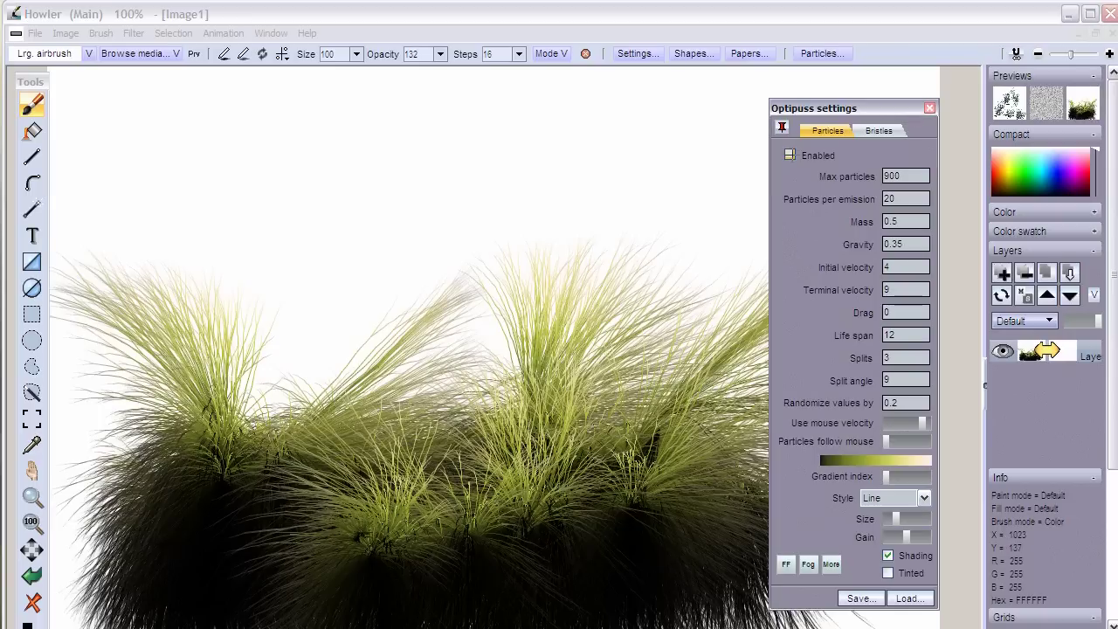
{"action": "left_click", "coordinate": [878, 130]}
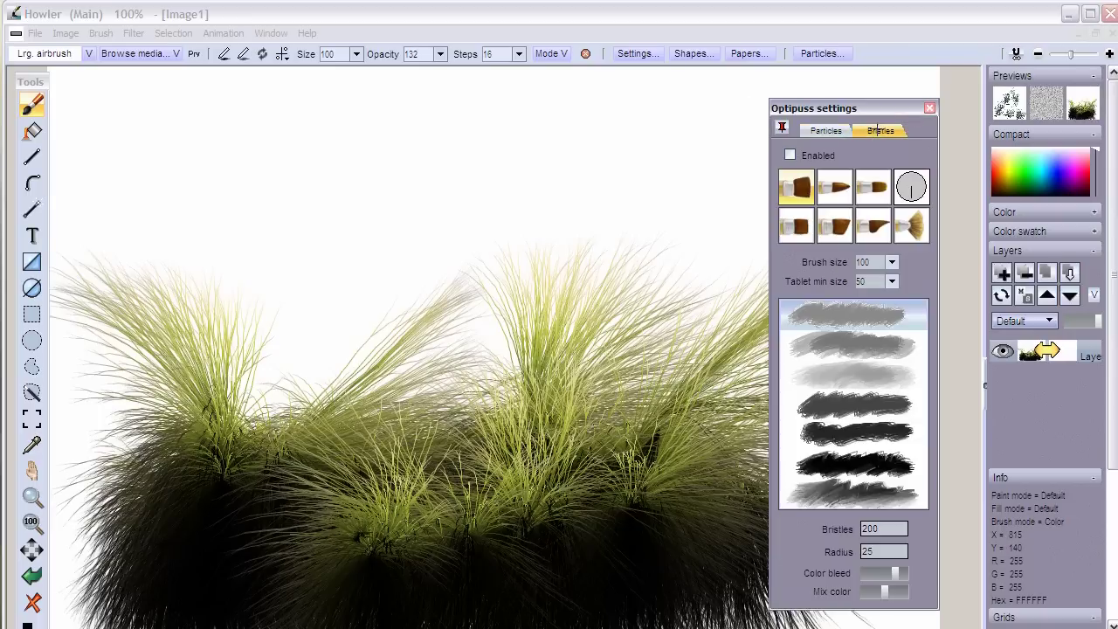
{"action": "left_click", "coordinate": [826, 131]}
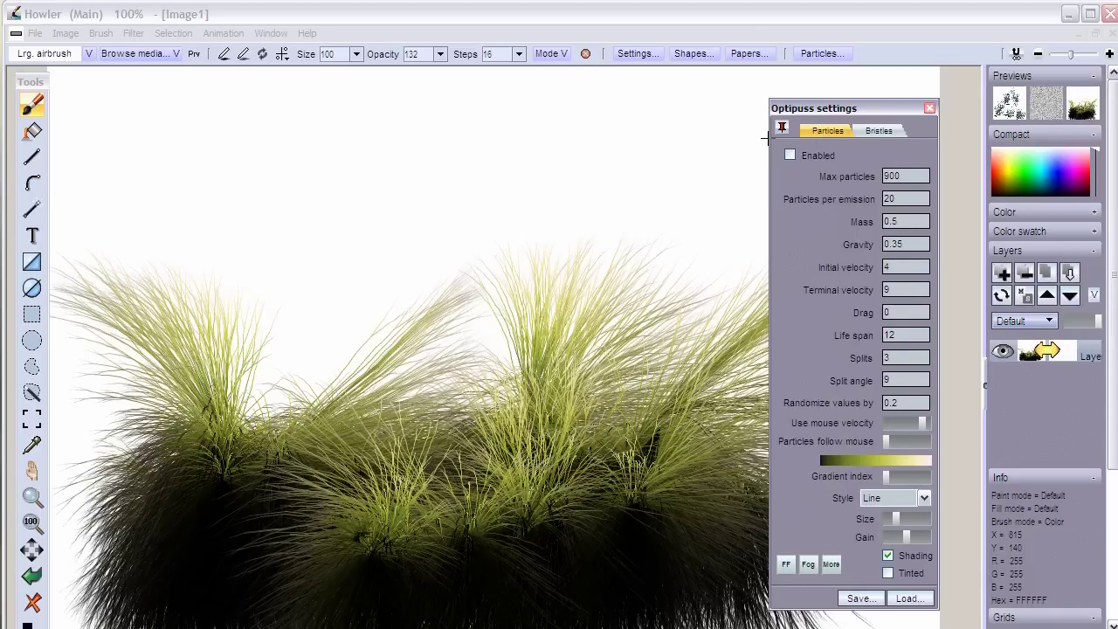
- Open the Penny Paint spline-based paint engine and arrange its window and tools palette so both are accessible
{"action": "left_click", "coordinate": [271, 33]}
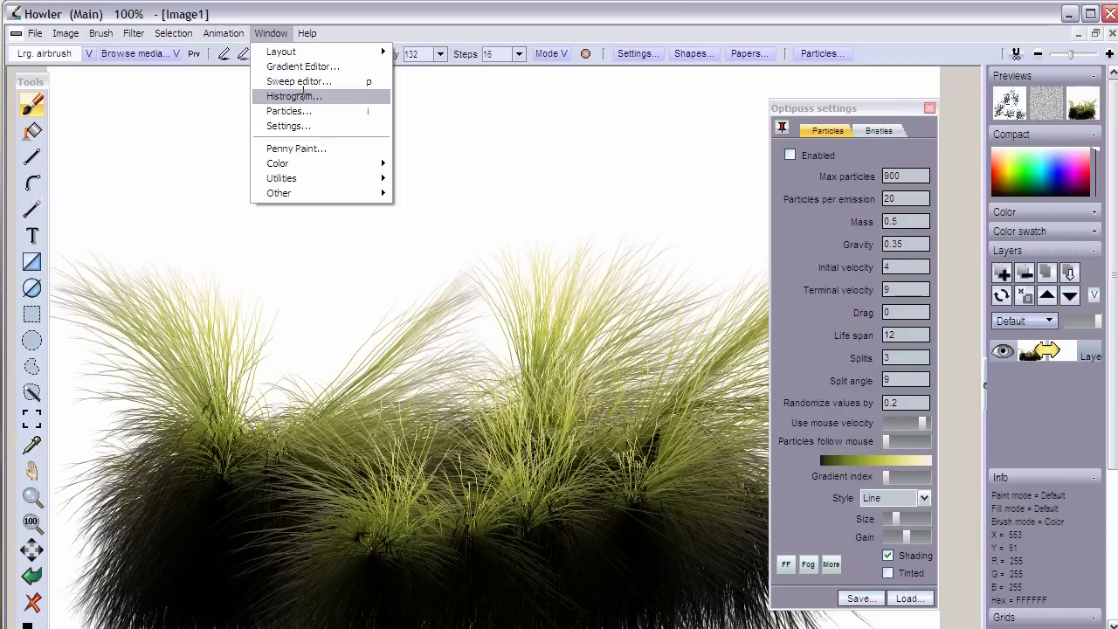
{"action": "left_click", "coordinate": [302, 146]}
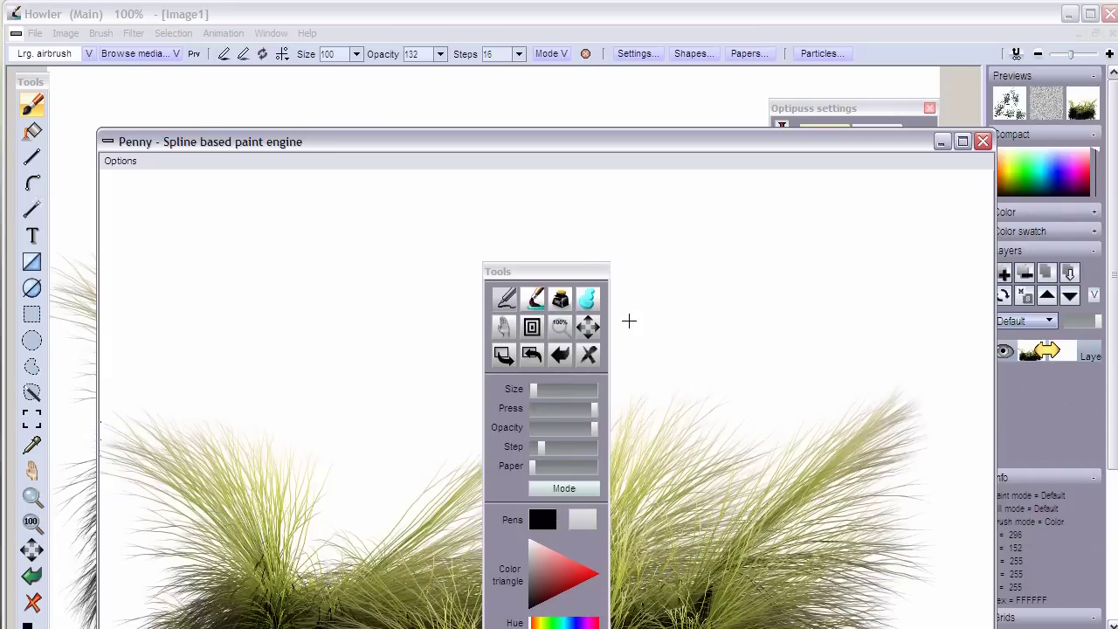
{"action": "left_click_drag", "start_coordinate": [546, 274], "coordinate": [983, 84]}
{"action": "left_click_drag", "start_coordinate": [419, 142], "coordinate": [421, 628]}
{"action": "mouse_move", "coordinate": [463, 625]}
{"action": "left_mouse_down"}
{"action": "mouse_move", "coordinate": [429, 289]}
{"action": "mouse_move", "coordinate": [355, 9]}
{"action": "mouse_move", "coordinate": [357, 27]}
{"action": "mouse_move", "coordinate": [347, 20]}
{"action": "left_mouse_up"}
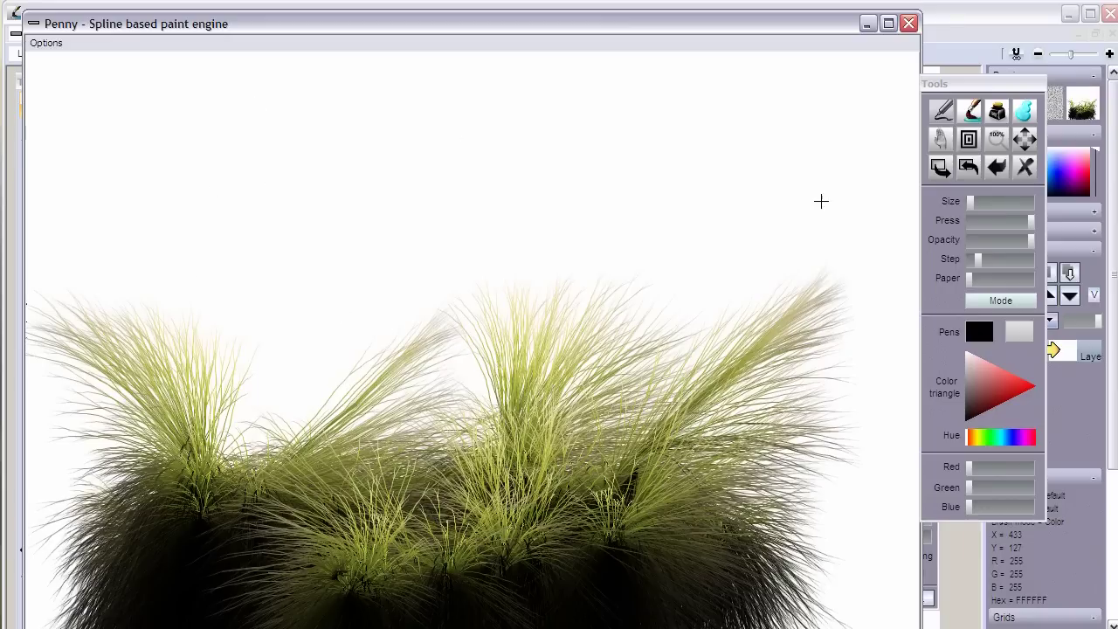
{"action": "left_click_drag", "start_coordinate": [958, 88], "coordinate": [914, 69]}
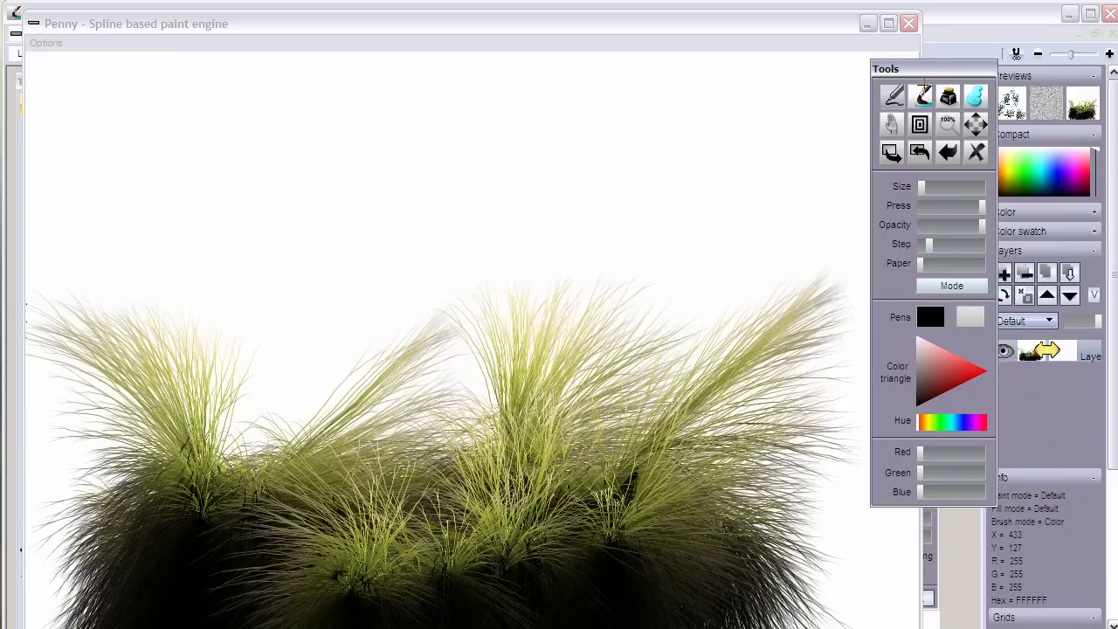
{"action": "left_click_drag", "start_coordinate": [929, 67], "coordinate": [902, 56]}
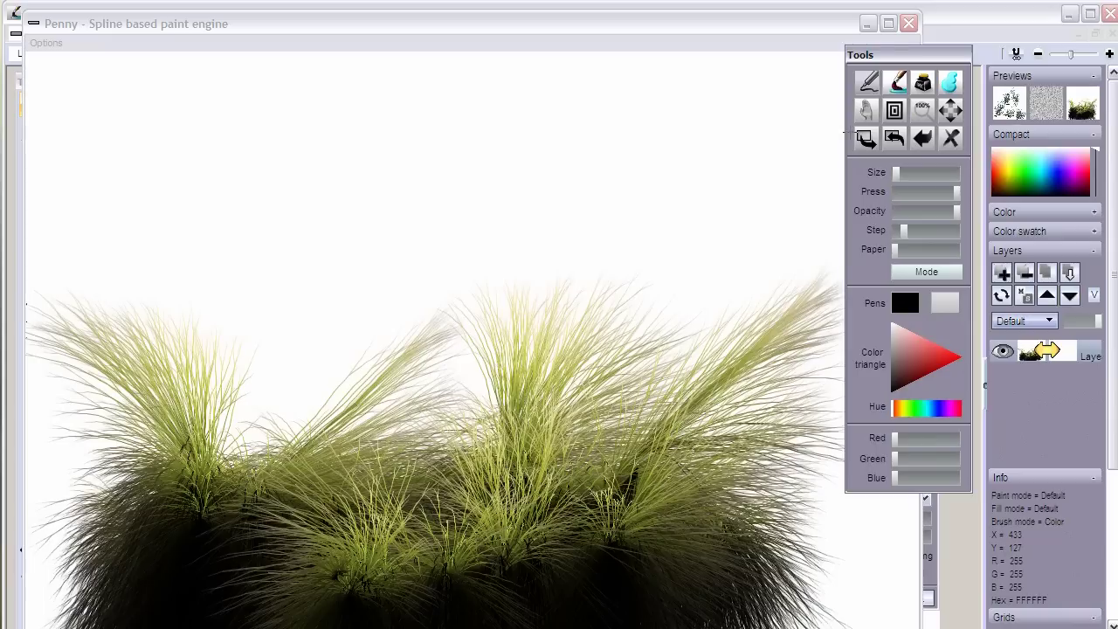
{"action": "left_click_drag", "start_coordinate": [893, 54], "coordinate": [775, 67]}
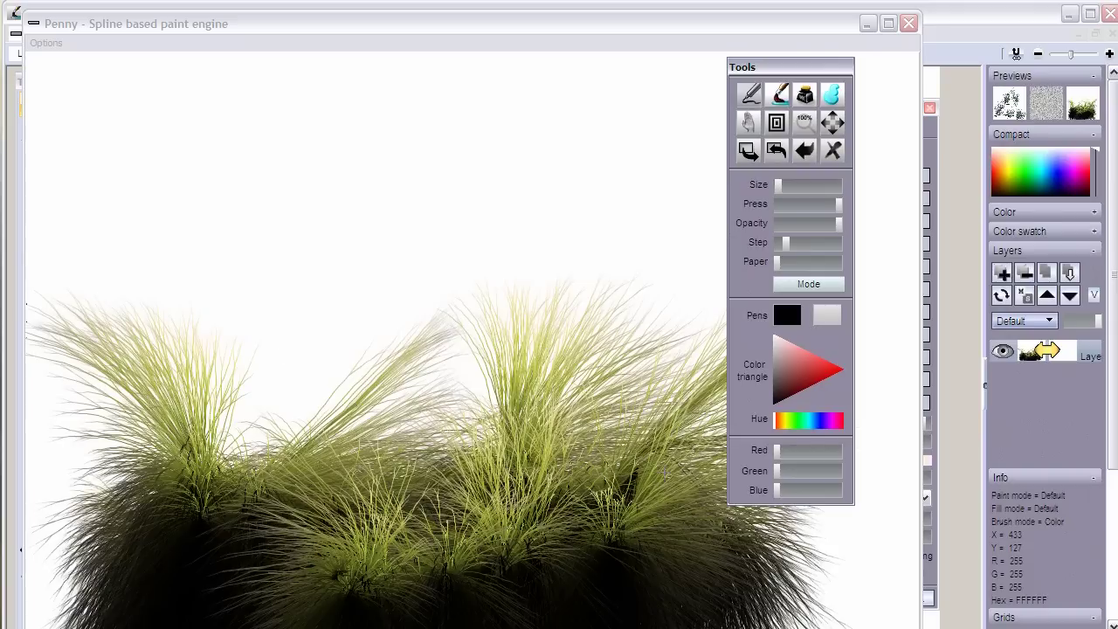
{"action": "left_click_drag", "start_coordinate": [784, 67], "coordinate": [804, 55]}
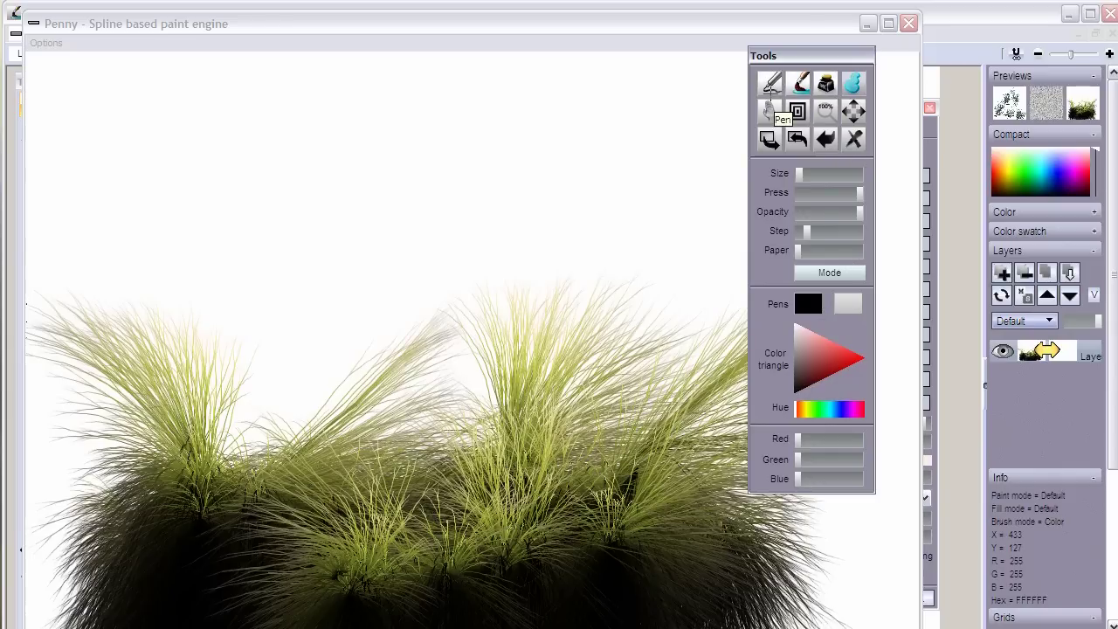
- Clear the grass image from the Penny canvas and reposition the Penny window and its tools palette
{"action": "left_click", "coordinate": [853, 139]}
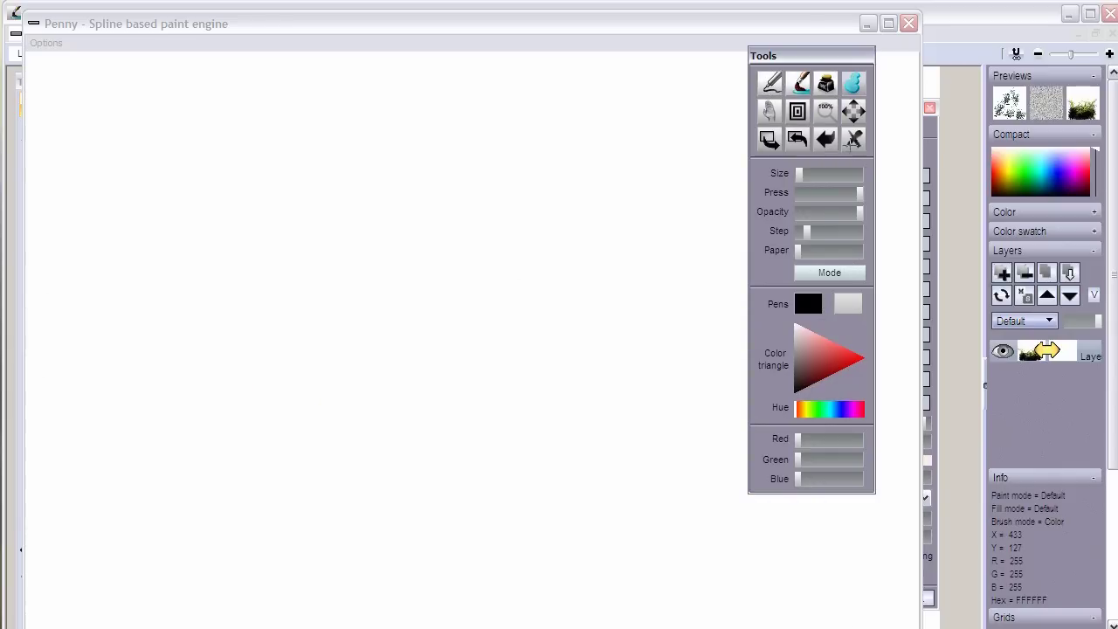
{"action": "left_click_drag", "start_coordinate": [672, 31], "coordinate": [647, 18]}
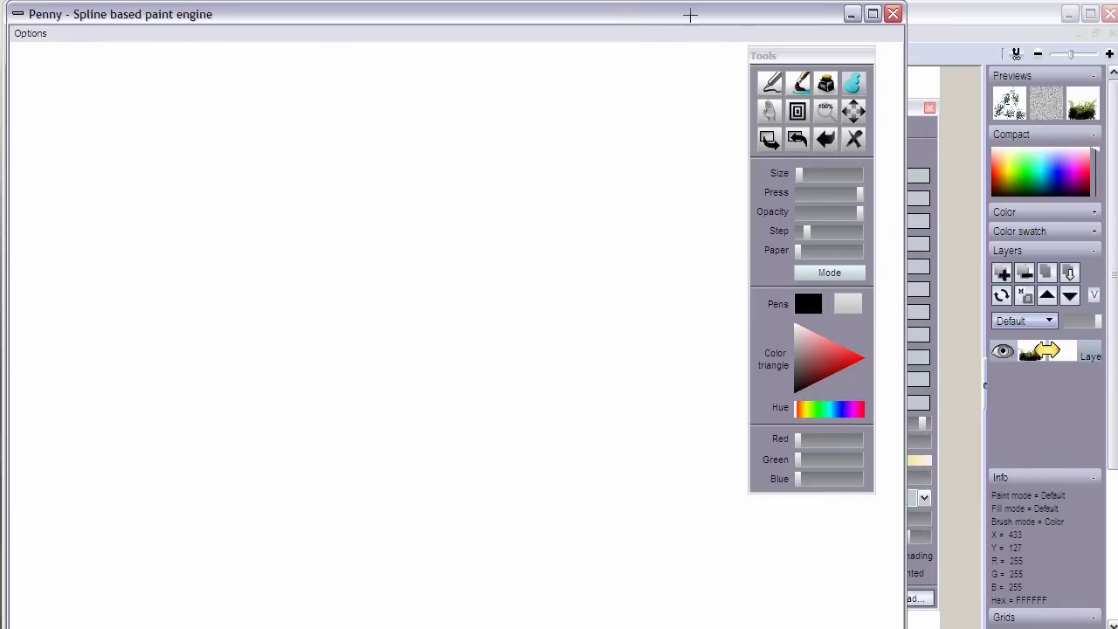
{"action": "left_click_drag", "start_coordinate": [801, 47], "coordinate": [781, 50]}
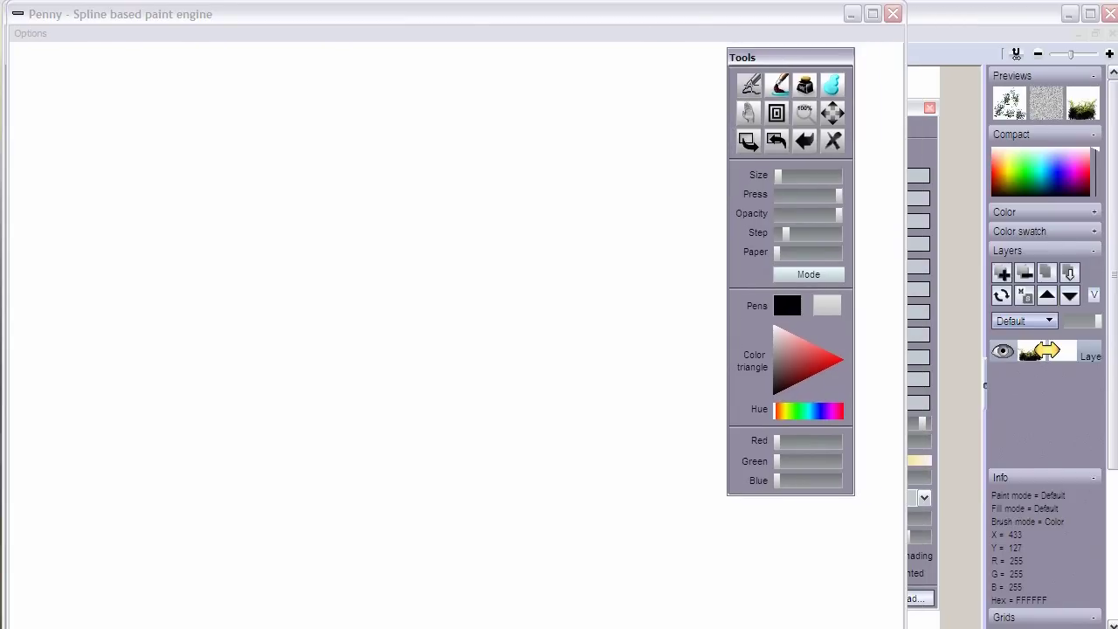
- Draw thin black spline strokes, increase the brush size to about half its range, and paint thick black strokes over them
{"action": "mouse_move", "coordinate": [345, 136]}
{"action": "left_mouse_down"}
{"action": "mouse_move", "coordinate": [414, 180]}
{"action": "mouse_move", "coordinate": [419, 304]}
{"action": "mouse_move", "coordinate": [572, 324]}
{"action": "mouse_move", "coordinate": [474, 274]}
{"action": "mouse_move", "coordinate": [194, 307]}
{"action": "mouse_move", "coordinate": [256, 456]}
{"action": "mouse_move", "coordinate": [591, 469]}
{"action": "mouse_move", "coordinate": [599, 368]}
{"action": "mouse_move", "coordinate": [569, 200]}
{"action": "mouse_move", "coordinate": [681, 154]}
{"action": "mouse_move", "coordinate": [497, 132]}
{"action": "mouse_move", "coordinate": [625, 189]}
{"action": "mouse_move", "coordinate": [611, 308]}
{"action": "mouse_move", "coordinate": [629, 412]}
{"action": "mouse_move", "coordinate": [620, 288]}
{"action": "left_mouse_up"}
{"action": "left_click", "coordinate": [807, 175]}
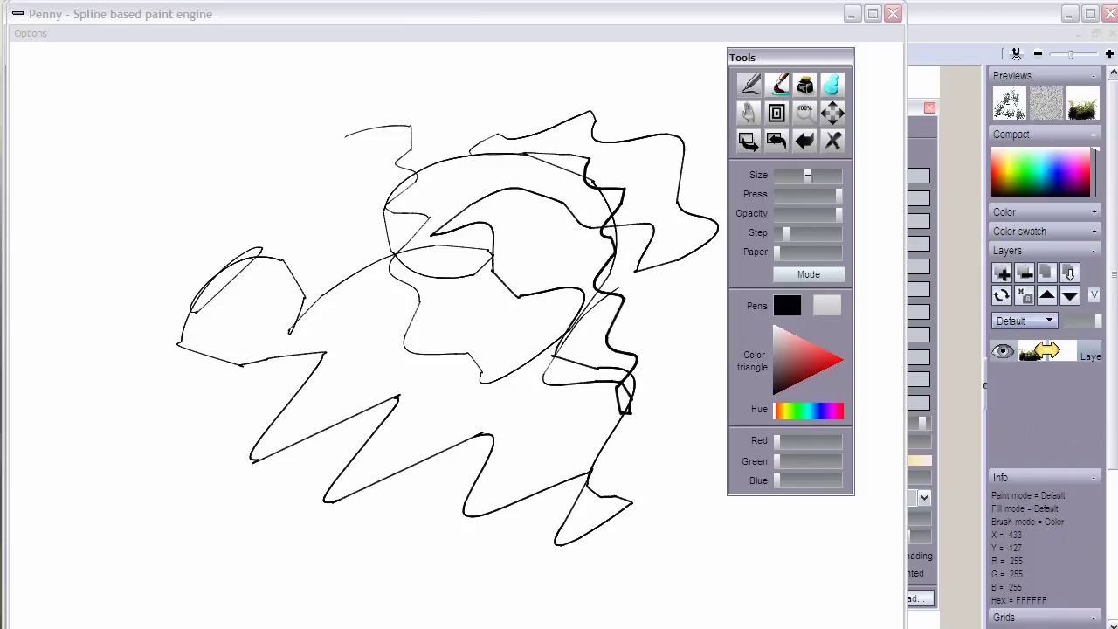
{"action": "mouse_move", "coordinate": [135, 133]}
{"action": "left_mouse_down"}
{"action": "mouse_move", "coordinate": [192, 172]}
{"action": "mouse_move", "coordinate": [270, 200]}
{"action": "mouse_move", "coordinate": [348, 298]}
{"action": "mouse_move", "coordinate": [481, 333]}
{"action": "mouse_move", "coordinate": [578, 446]}
{"action": "mouse_move", "coordinate": [350, 164]}
{"action": "mouse_move", "coordinate": [251, 354]}
{"action": "mouse_move", "coordinate": [314, 236]}
{"action": "mouse_move", "coordinate": [502, 402]}
{"action": "mouse_move", "coordinate": [455, 210]}
{"action": "mouse_move", "coordinate": [390, 287]}
{"action": "mouse_move", "coordinate": [428, 157]}
{"action": "mouse_move", "coordinate": [175, 215]}
{"action": "mouse_move", "coordinate": [200, 327]}
{"action": "mouse_move", "coordinate": [533, 343]}
{"action": "mouse_move", "coordinate": [663, 88]}
{"action": "mouse_move", "coordinate": [650, 131]}
{"action": "left_mouse_up"}
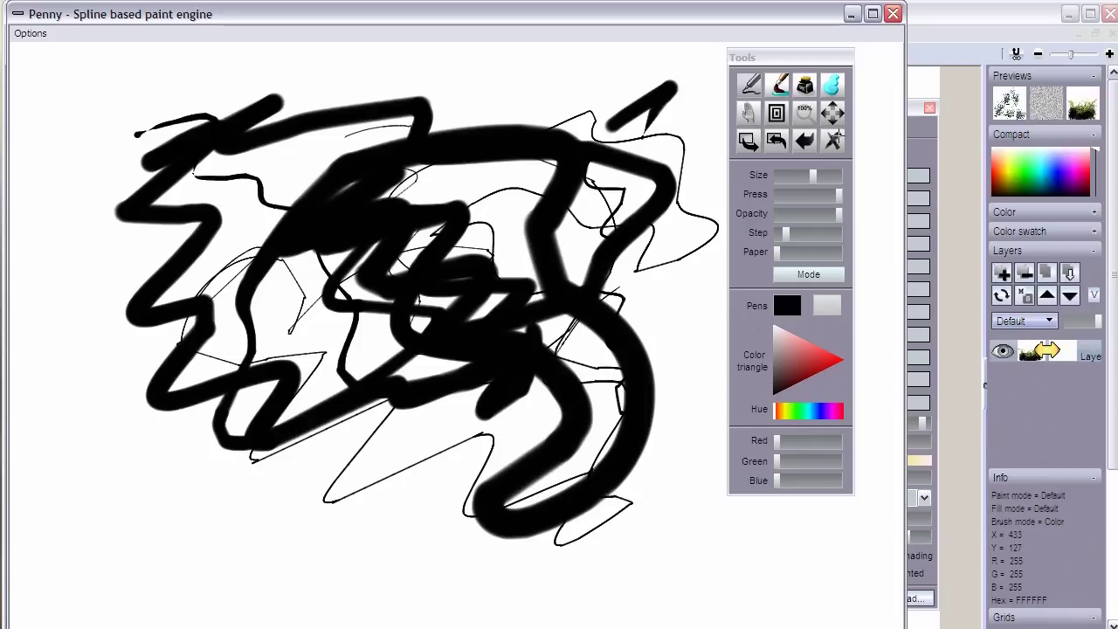
- Clear the Penny canvas and paint several wavy black strokes of varying thickness
{"action": "left_click", "coordinate": [832, 139]}
{"action": "mouse_move", "coordinate": [546, 74]}
{"action": "left_mouse_down"}
{"action": "mouse_move", "coordinate": [650, 372]}
{"action": "mouse_move", "coordinate": [480, 409]}
{"action": "left_mouse_up"}
{"action": "mouse_move", "coordinate": [431, 81]}
{"action": "left_mouse_down"}
{"action": "mouse_move", "coordinate": [457, 177]}
{"action": "mouse_move", "coordinate": [446, 225]}
{"action": "left_mouse_up"}
{"action": "mouse_move", "coordinate": [491, 241]}
{"action": "left_mouse_down"}
{"action": "mouse_move", "coordinate": [445, 364]}
{"action": "mouse_move", "coordinate": [392, 160]}
{"action": "mouse_move", "coordinate": [290, 155]}
{"action": "mouse_move", "coordinate": [534, 219]}
{"action": "mouse_move", "coordinate": [527, 427]}
{"action": "left_mouse_up"}
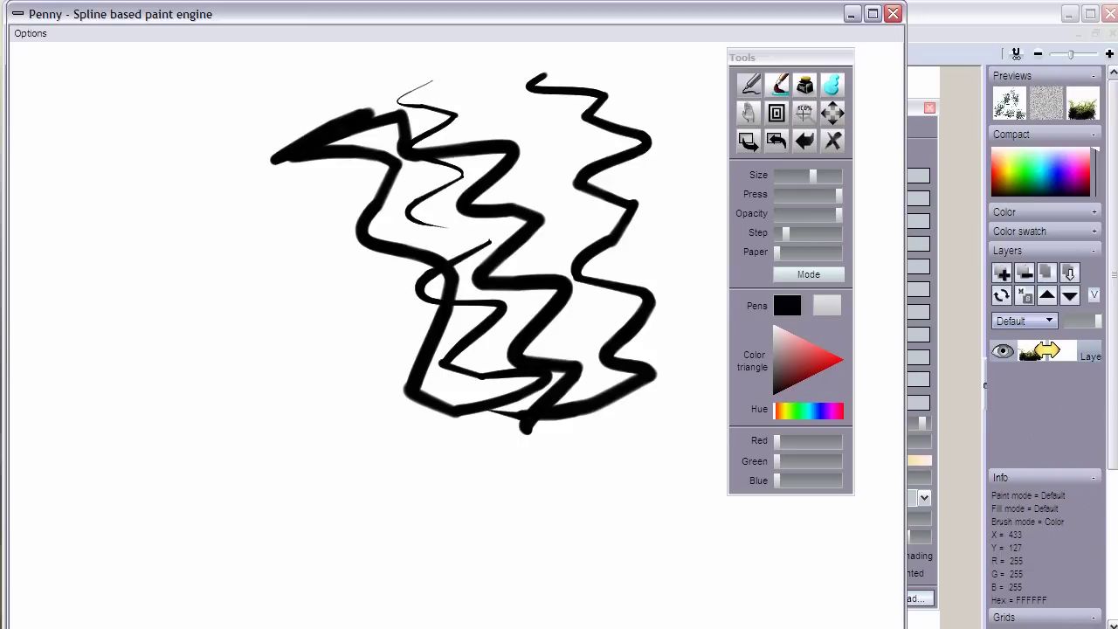
- Wipe the wavy strokes, paint a long black zigzag across the canvas, and wipe it off again
{"action": "left_click", "coordinate": [832, 140]}
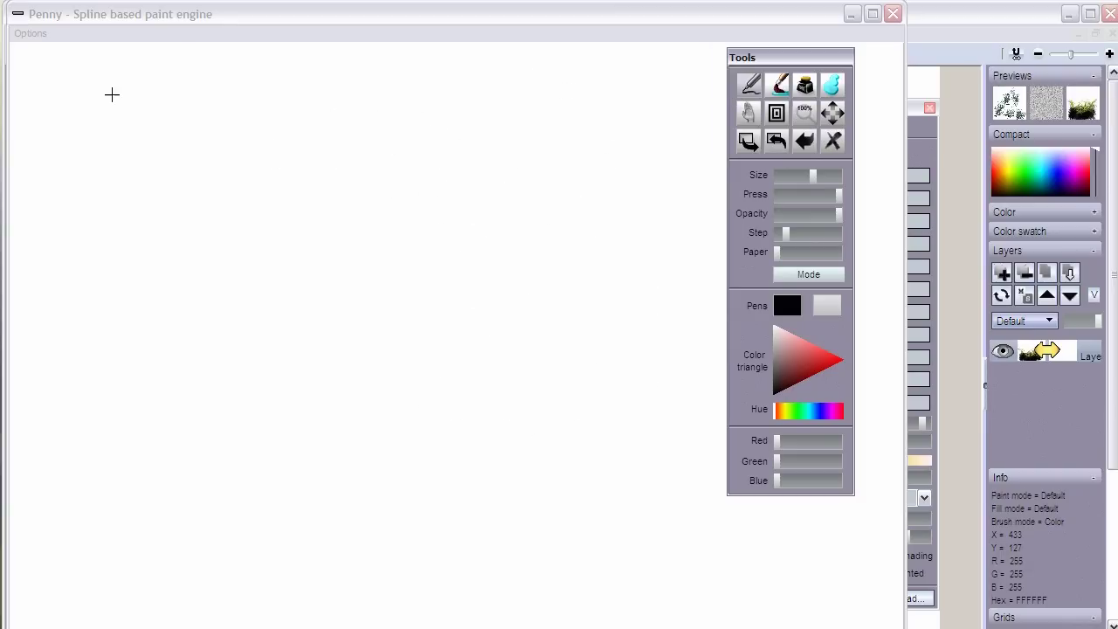
{"action": "mouse_move", "coordinate": [83, 69]}
{"action": "left_mouse_down"}
{"action": "mouse_move", "coordinate": [156, 103]}
{"action": "mouse_move", "coordinate": [358, 67]}
{"action": "mouse_move", "coordinate": [611, 112]}
{"action": "mouse_move", "coordinate": [292, 232]}
{"action": "left_mouse_up"}
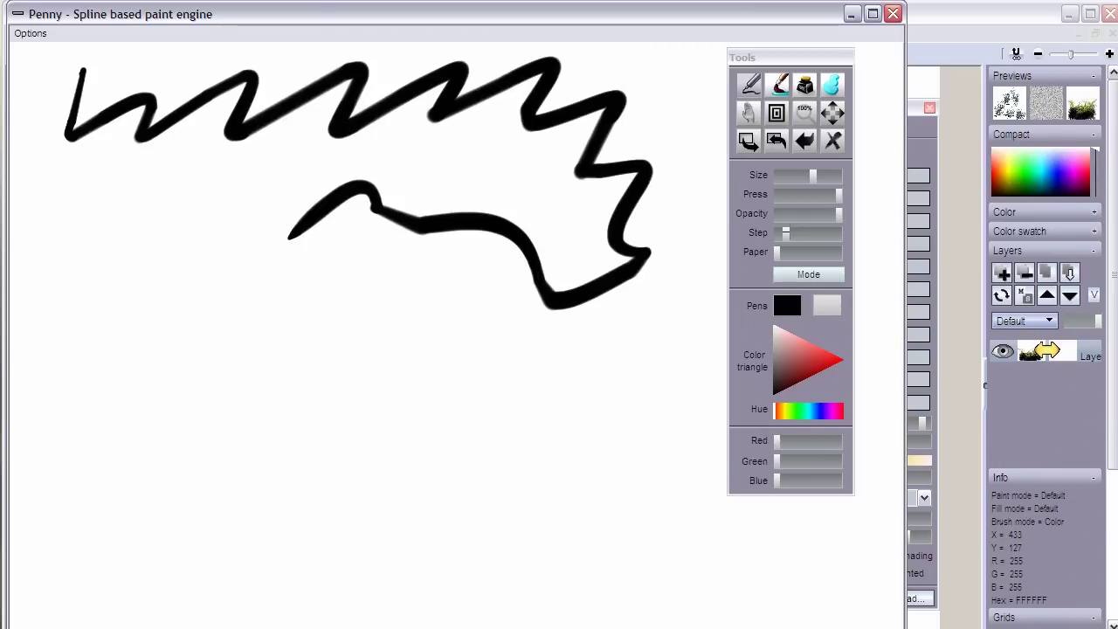
{"action": "left_click", "coordinate": [832, 139]}
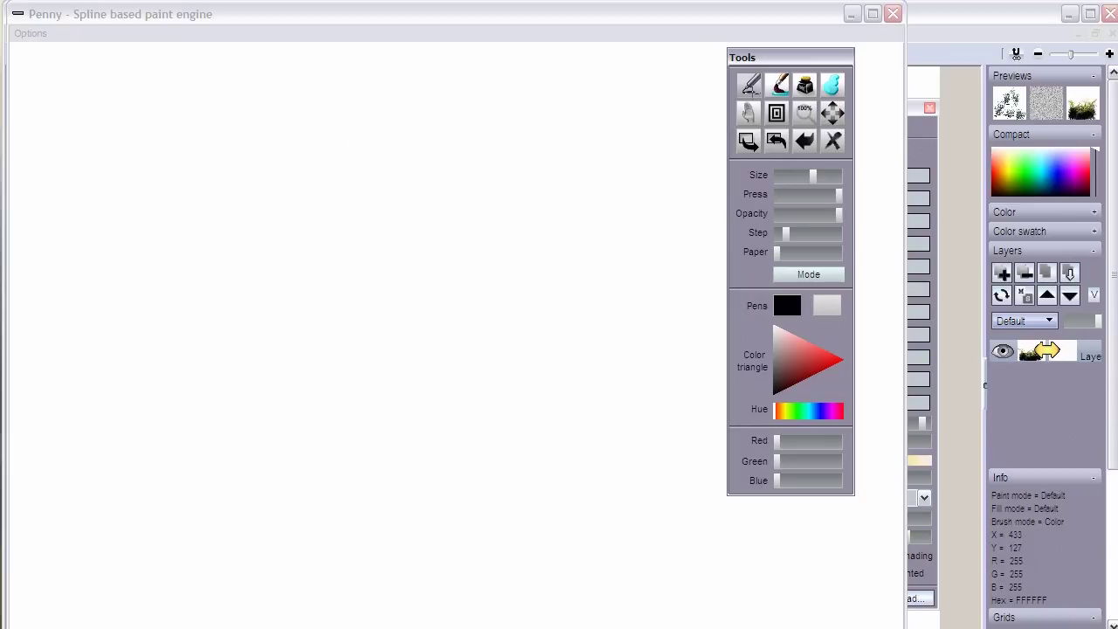
- Set the pen colour to lime green, enlarge the brush further, and paint several thick curving strokes across the canvas
{"action": "left_click", "coordinate": [813, 343]}
{"action": "left_click", "coordinate": [794, 410]}
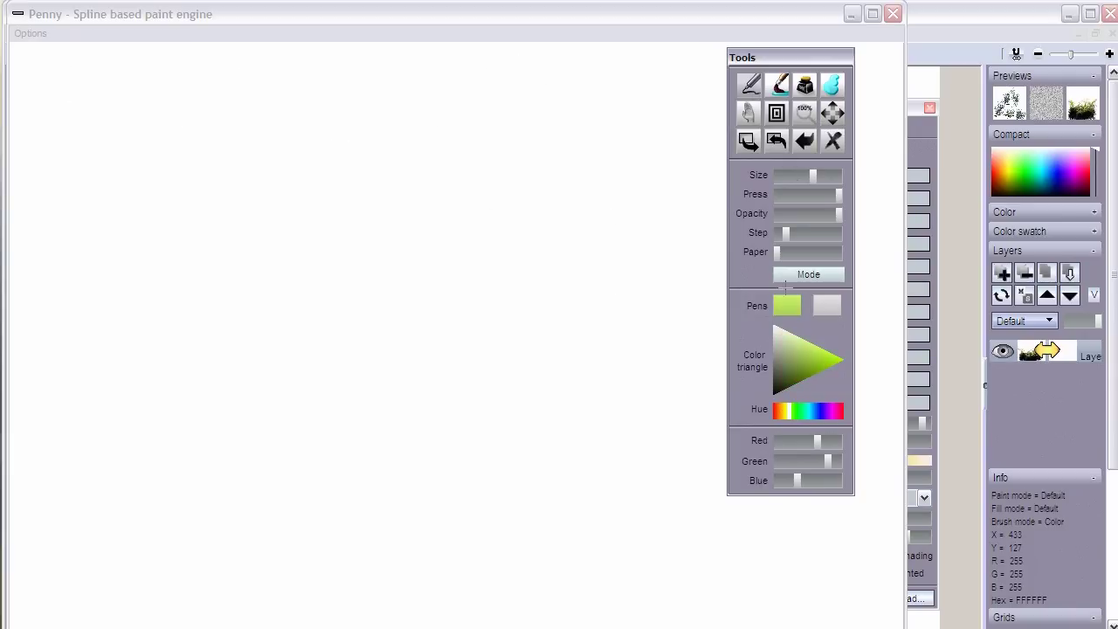
{"action": "left_click_drag", "start_coordinate": [802, 179], "coordinate": [828, 176]}
{"action": "mouse_move", "coordinate": [536, 100]}
{"action": "left_mouse_down"}
{"action": "mouse_move", "coordinate": [510, 90]}
{"action": "mouse_move", "coordinate": [519, 326]}
{"action": "mouse_move", "coordinate": [471, 465]}
{"action": "left_mouse_up"}
{"action": "mouse_move", "coordinate": [294, 130]}
{"action": "left_mouse_down"}
{"action": "mouse_move", "coordinate": [260, 270]}
{"action": "mouse_move", "coordinate": [433, 452]}
{"action": "left_mouse_up"}
{"action": "mouse_move", "coordinate": [614, 115]}
{"action": "left_mouse_down"}
{"action": "mouse_move", "coordinate": [582, 131]}
{"action": "mouse_move", "coordinate": [628, 310]}
{"action": "mouse_move", "coordinate": [462, 359]}
{"action": "mouse_move", "coordinate": [619, 411]}
{"action": "mouse_move", "coordinate": [602, 433]}
{"action": "left_mouse_up"}
{"action": "mouse_move", "coordinate": [96, 200]}
{"action": "left_mouse_down"}
{"action": "mouse_move", "coordinate": [193, 272]}
{"action": "mouse_move", "coordinate": [124, 414]}
{"action": "mouse_move", "coordinate": [317, 357]}
{"action": "mouse_move", "coordinate": [200, 120]}
{"action": "mouse_move", "coordinate": [217, 305]}
{"action": "mouse_move", "coordinate": [361, 394]}
{"action": "mouse_move", "coordinate": [432, 345]}
{"action": "left_mouse_up"}
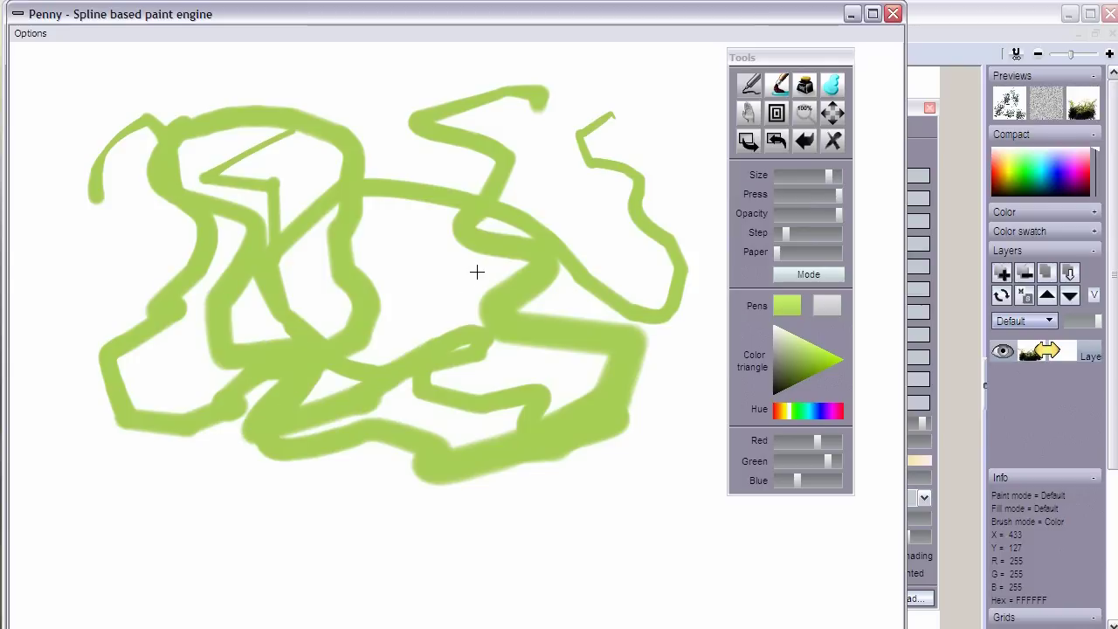
- Paint one last lime stroke, clear the canvas, and paint overlapping translucent green strokes with opacity lowered to about a quarter
{"action": "mouse_move", "coordinate": [349, 80]}
{"action": "left_mouse_down"}
{"action": "mouse_move", "coordinate": [382, 75]}
{"action": "mouse_move", "coordinate": [538, 367]}
{"action": "left_mouse_up"}
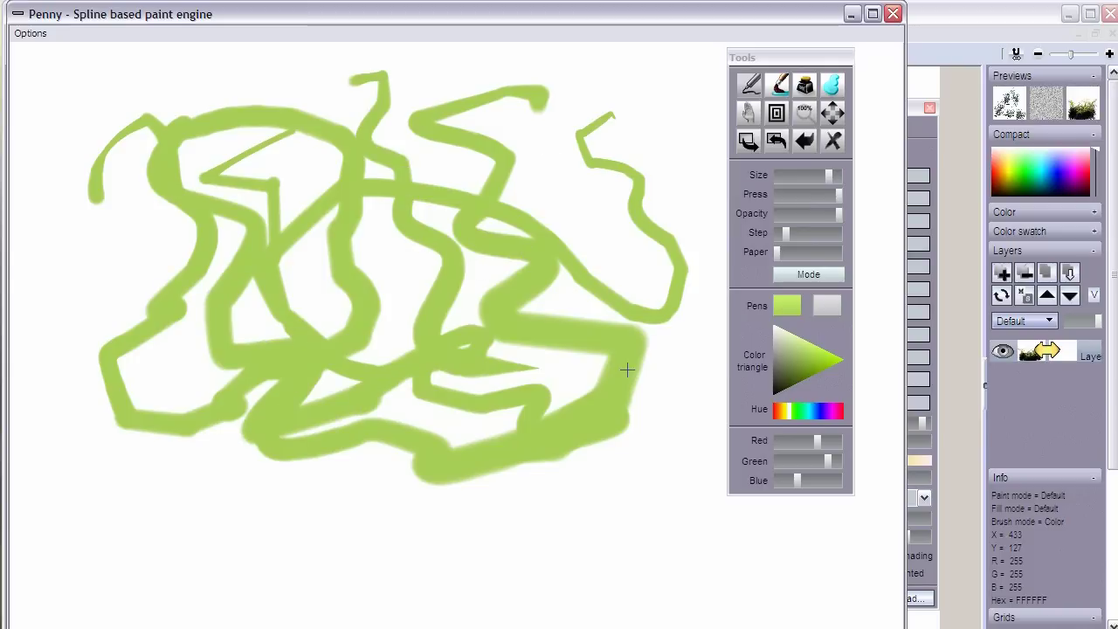
{"action": "left_click", "coordinate": [832, 140]}
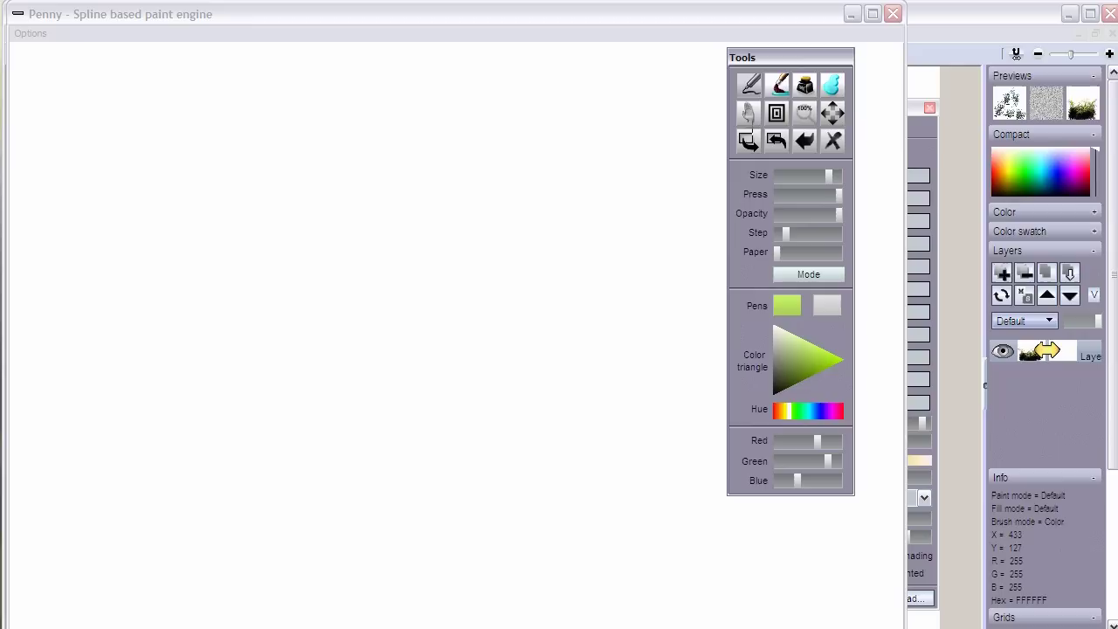
{"action": "left_click_drag", "start_coordinate": [834, 215], "coordinate": [790, 215]}
{"action": "mouse_move", "coordinate": [537, 111]}
{"action": "left_mouse_down"}
{"action": "mouse_move", "coordinate": [395, 233]}
{"action": "mouse_move", "coordinate": [254, 313]}
{"action": "mouse_move", "coordinate": [419, 205]}
{"action": "mouse_move", "coordinate": [408, 325]}
{"action": "mouse_move", "coordinate": [283, 200]}
{"action": "mouse_move", "coordinate": [350, 189]}
{"action": "mouse_move", "coordinate": [472, 233]}
{"action": "mouse_move", "coordinate": [515, 228]}
{"action": "left_mouse_up"}
{"action": "mouse_move", "coordinate": [579, 160]}
{"action": "left_mouse_down"}
{"action": "mouse_move", "coordinate": [494, 277]}
{"action": "mouse_move", "coordinate": [380, 274]}
{"action": "mouse_move", "coordinate": [482, 180]}
{"action": "mouse_move", "coordinate": [468, 373]}
{"action": "mouse_move", "coordinate": [381, 317]}
{"action": "mouse_move", "coordinate": [188, 357]}
{"action": "mouse_move", "coordinate": [327, 436]}
{"action": "mouse_move", "coordinate": [577, 296]}
{"action": "mouse_move", "coordinate": [558, 192]}
{"action": "mouse_move", "coordinate": [455, 206]}
{"action": "mouse_move", "coordinate": [260, 191]}
{"action": "mouse_move", "coordinate": [189, 243]}
{"action": "mouse_move", "coordinate": [262, 225]}
{"action": "mouse_move", "coordinate": [210, 302]}
{"action": "mouse_move", "coordinate": [332, 308]}
{"action": "mouse_move", "coordinate": [393, 351]}
{"action": "mouse_move", "coordinate": [465, 281]}
{"action": "mouse_move", "coordinate": [385, 368]}
{"action": "mouse_move", "coordinate": [618, 354]}
{"action": "left_mouse_up"}
- Change the pen colour to magenta and paint translucent zigzag strokes over the green ones
{"action": "left_click", "coordinate": [835, 409]}
{"action": "mouse_move", "coordinate": [489, 234]}
{"action": "left_mouse_down"}
{"action": "mouse_move", "coordinate": [370, 270]}
{"action": "mouse_move", "coordinate": [568, 320]}
{"action": "mouse_move", "coordinate": [427, 476]}
{"action": "left_mouse_up"}
{"action": "mouse_move", "coordinate": [380, 217]}
{"action": "left_mouse_down"}
{"action": "mouse_move", "coordinate": [439, 169]}
{"action": "mouse_move", "coordinate": [537, 382]}
{"action": "mouse_move", "coordinate": [654, 360]}
{"action": "left_mouse_up"}
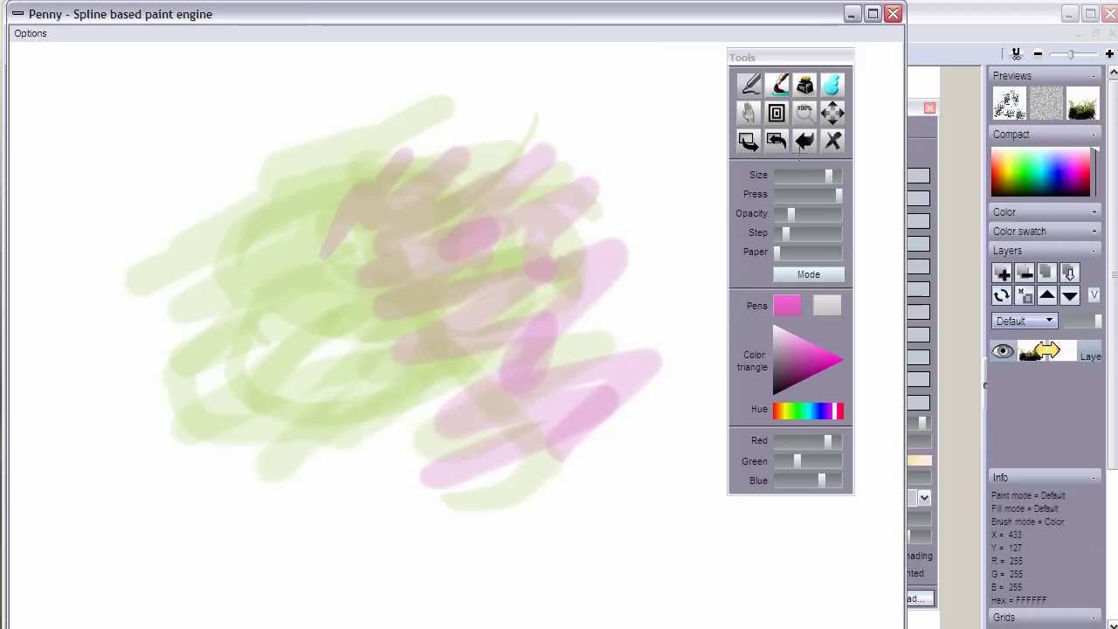
- Reduce Press to about a quarter, raise opacity to maximum, and paint solid wavy magenta strokes across the canvas
{"action": "left_click", "coordinate": [833, 194]}
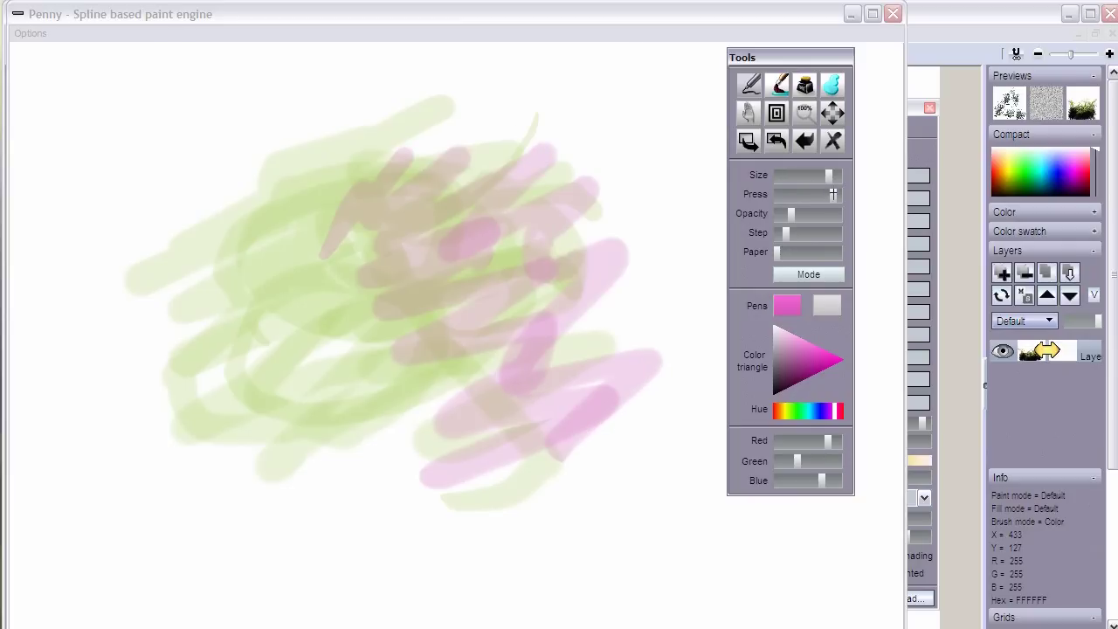
{"action": "left_click_drag", "start_coordinate": [804, 213], "coordinate": [841, 213]}
{"action": "left_click", "coordinate": [631, 149]}
{"action": "left_click_drag", "start_coordinate": [631, 150], "coordinate": [633, 377]}
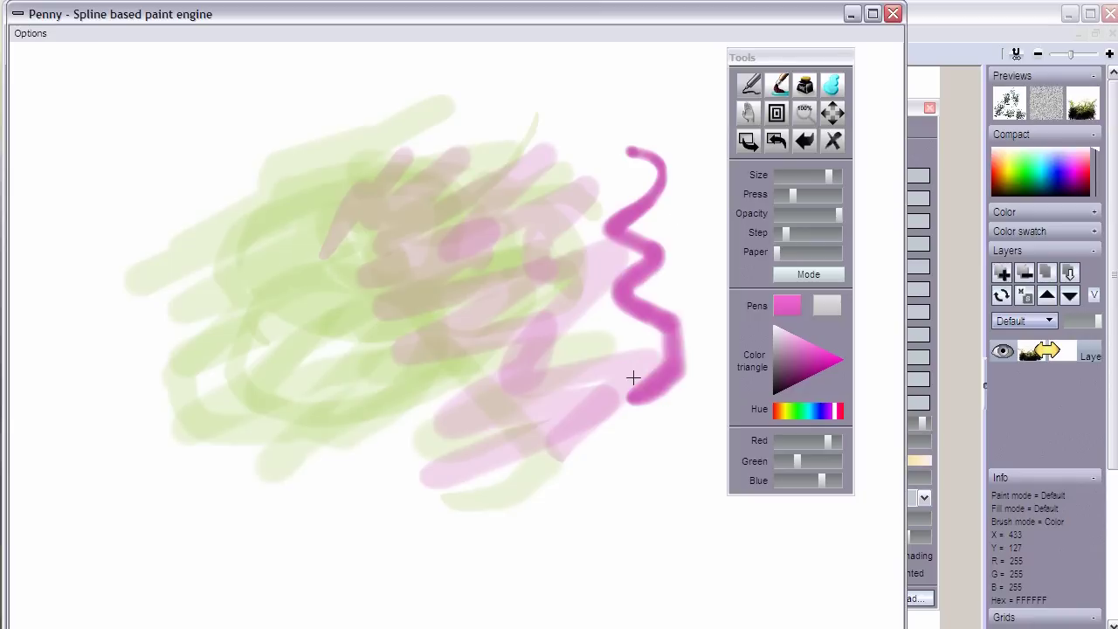
{"action": "mouse_move", "coordinate": [154, 168]}
{"action": "left_mouse_down"}
{"action": "mouse_move", "coordinate": [189, 314]}
{"action": "mouse_move", "coordinate": [270, 142]}
{"action": "mouse_move", "coordinate": [441, 87]}
{"action": "mouse_move", "coordinate": [526, 79]}
{"action": "mouse_move", "coordinate": [603, 206]}
{"action": "mouse_move", "coordinate": [702, 97]}
{"action": "mouse_move", "coordinate": [625, 118]}
{"action": "mouse_move", "coordinate": [608, 332]}
{"action": "mouse_move", "coordinate": [389, 284]}
{"action": "mouse_move", "coordinate": [625, 328]}
{"action": "mouse_move", "coordinate": [559, 398]}
{"action": "left_mouse_up"}
- Clear the canvas and paint wavy magenta strokes that vary from thin lines to thick soft blobs
{"action": "left_click", "coordinate": [833, 140]}
{"action": "mouse_move", "coordinate": [235, 85]}
{"action": "left_mouse_down"}
{"action": "mouse_move", "coordinate": [281, 122]}
{"action": "mouse_move", "coordinate": [309, 225]}
{"action": "mouse_move", "coordinate": [349, 285]}
{"action": "left_mouse_up"}
{"action": "left_click_drag", "start_coordinate": [398, 197], "coordinate": [403, 222]}
{"action": "mouse_move", "coordinate": [353, 81]}
{"action": "left_mouse_down"}
{"action": "mouse_move", "coordinate": [554, 215]}
{"action": "mouse_move", "coordinate": [607, 296]}
{"action": "mouse_move", "coordinate": [594, 344]}
{"action": "mouse_move", "coordinate": [424, 270]}
{"action": "mouse_move", "coordinate": [587, 266]}
{"action": "mouse_move", "coordinate": [646, 184]}
{"action": "left_mouse_up"}
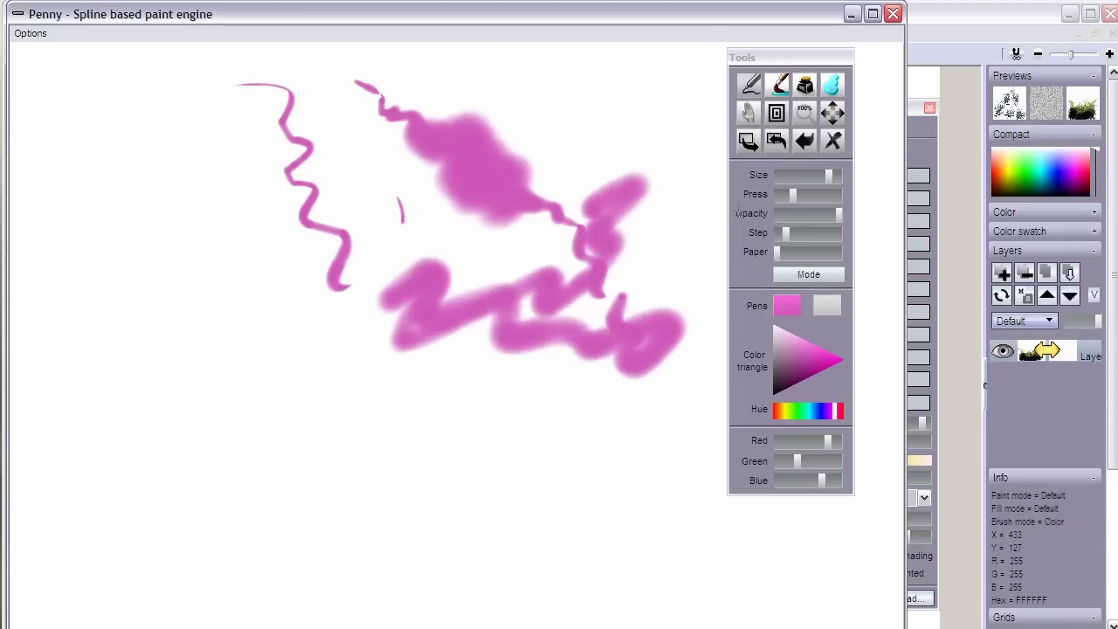
- Paint pale magenta zigzags with a high Step, and faint grainy strokes with Step and Opacity near one third and Paper near 80 percent
{"action": "left_click_drag", "start_coordinate": [786, 232], "coordinate": [831, 233]}
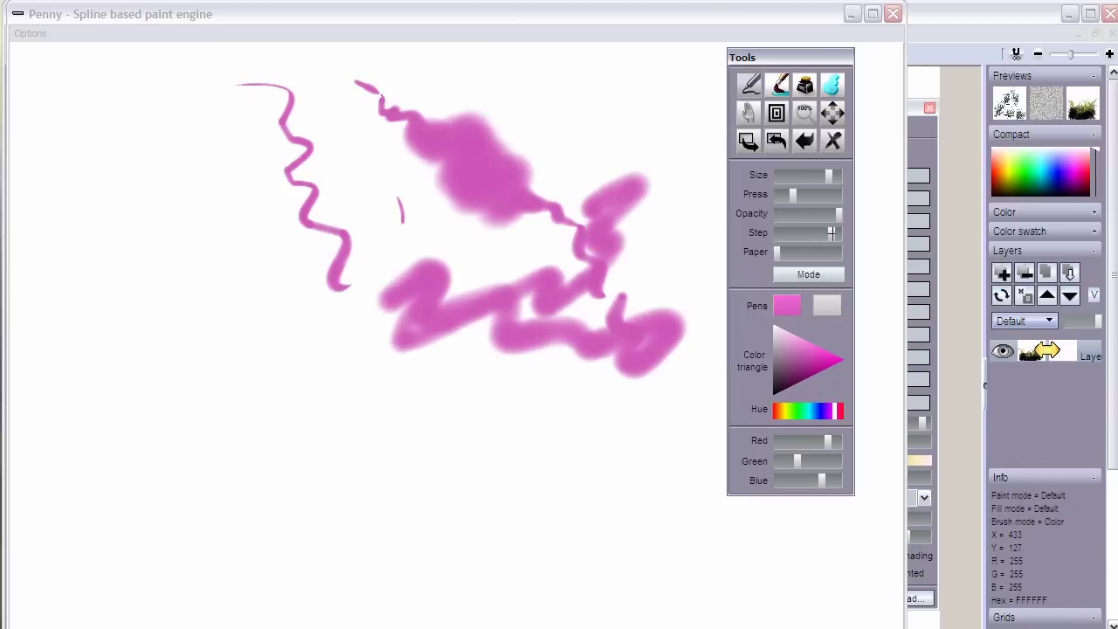
{"action": "mouse_move", "coordinate": [133, 194]}
{"action": "left_mouse_down"}
{"action": "mouse_move", "coordinate": [182, 207]}
{"action": "mouse_move", "coordinate": [341, 416]}
{"action": "mouse_move", "coordinate": [551, 416]}
{"action": "mouse_move", "coordinate": [565, 450]}
{"action": "mouse_move", "coordinate": [285, 464]}
{"action": "mouse_move", "coordinate": [120, 270]}
{"action": "mouse_move", "coordinate": [247, 248]}
{"action": "mouse_move", "coordinate": [368, 341]}
{"action": "mouse_move", "coordinate": [565, 354]}
{"action": "left_mouse_up"}
{"action": "left_click_drag", "start_coordinate": [817, 219], "coordinate": [797, 232]}
{"action": "left_click", "coordinate": [799, 213]}
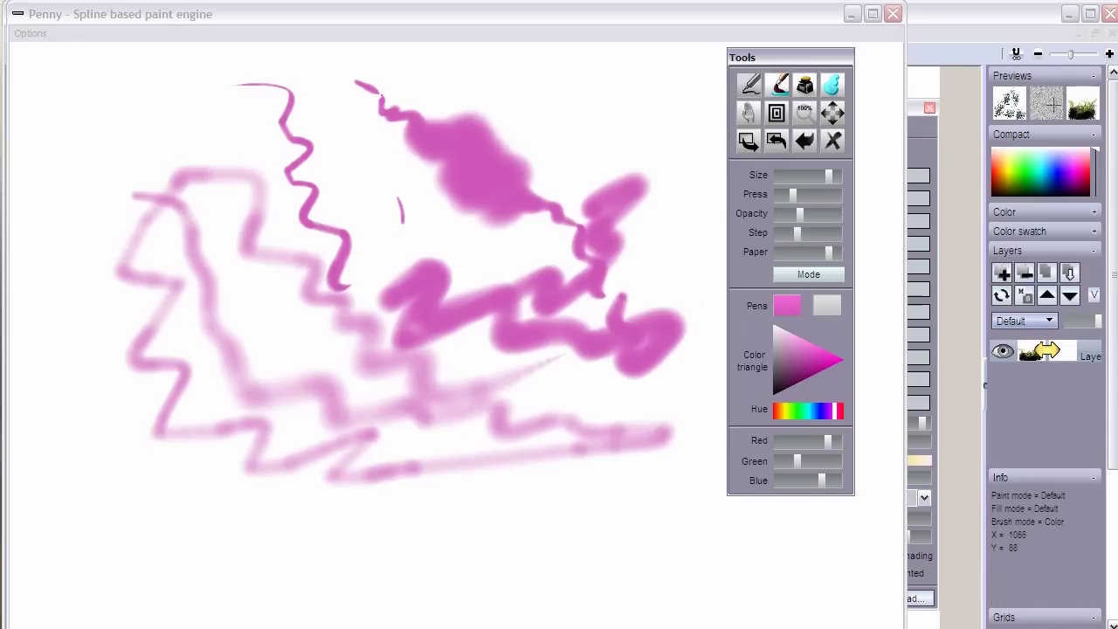
{"action": "mouse_move", "coordinate": [546, 61]}
{"action": "left_mouse_down"}
{"action": "mouse_move", "coordinate": [591, 61]}
{"action": "mouse_move", "coordinate": [569, 315]}
{"action": "left_mouse_up"}
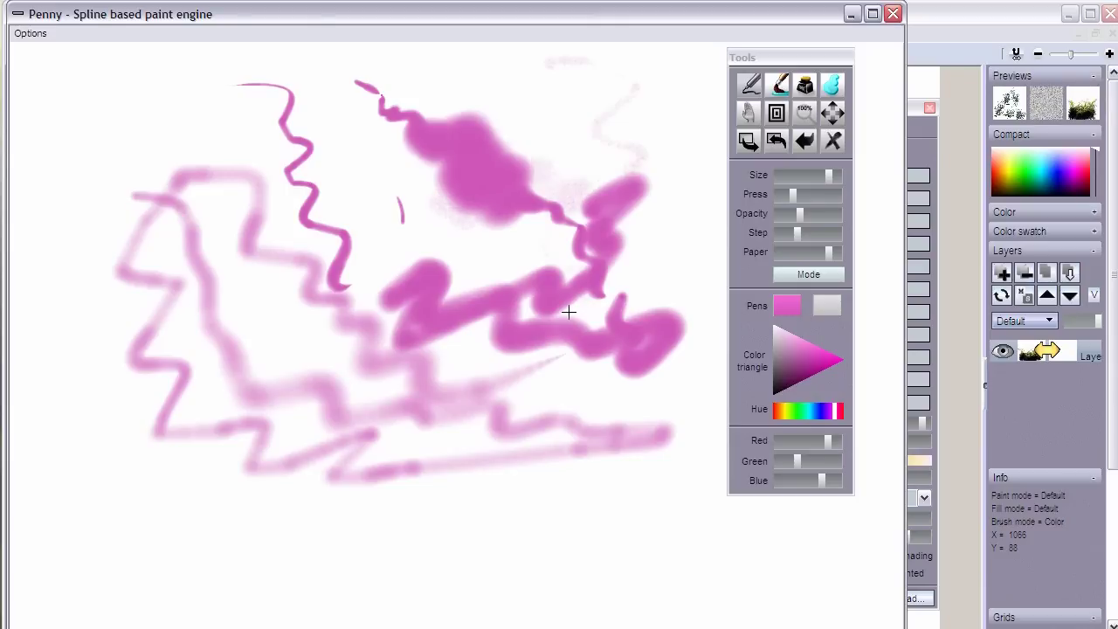
- Raise Step to about 90 percent and Opacity to maximum, lower Paper to about a quarter, and paint a grainy magenta patch mid-canvas
{"action": "left_click", "coordinate": [835, 232]}
{"action": "left_click_drag", "start_coordinate": [799, 213], "coordinate": [838, 213]}
{"action": "left_click", "coordinate": [797, 251]}
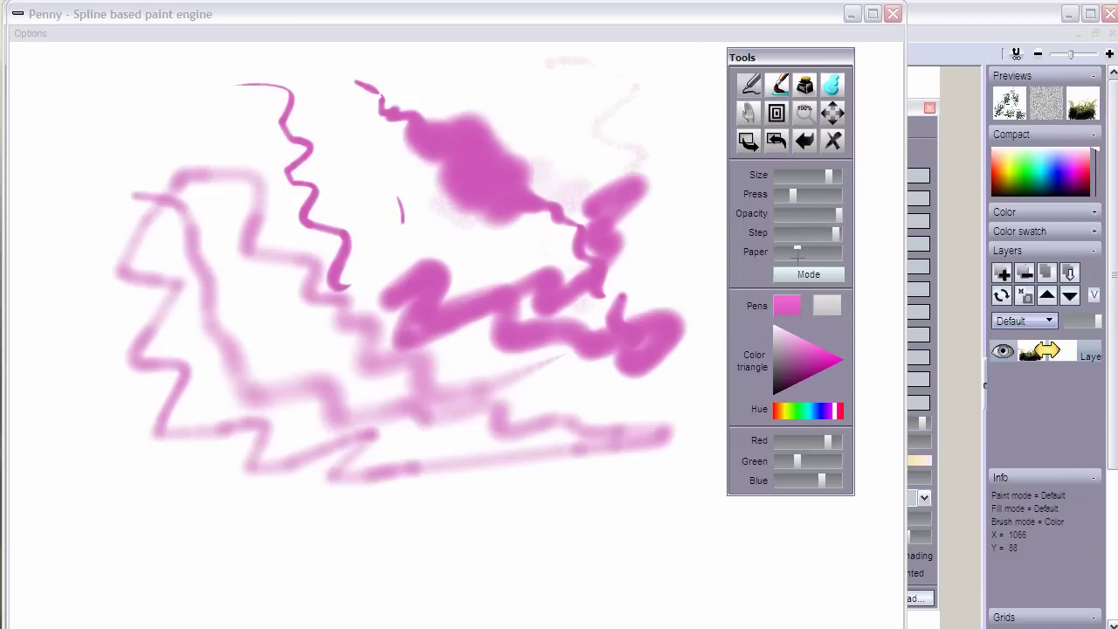
{"action": "mouse_move", "coordinate": [602, 144]}
{"action": "left_mouse_down"}
{"action": "mouse_move", "coordinate": [524, 164]}
{"action": "mouse_move", "coordinate": [424, 279]}
{"action": "mouse_move", "coordinate": [294, 287]}
{"action": "mouse_move", "coordinate": [375, 278]}
{"action": "mouse_move", "coordinate": [499, 236]}
{"action": "mouse_move", "coordinate": [469, 292]}
{"action": "mouse_move", "coordinate": [519, 225]}
{"action": "mouse_move", "coordinate": [295, 274]}
{"action": "mouse_move", "coordinate": [432, 192]}
{"action": "left_mouse_up"}
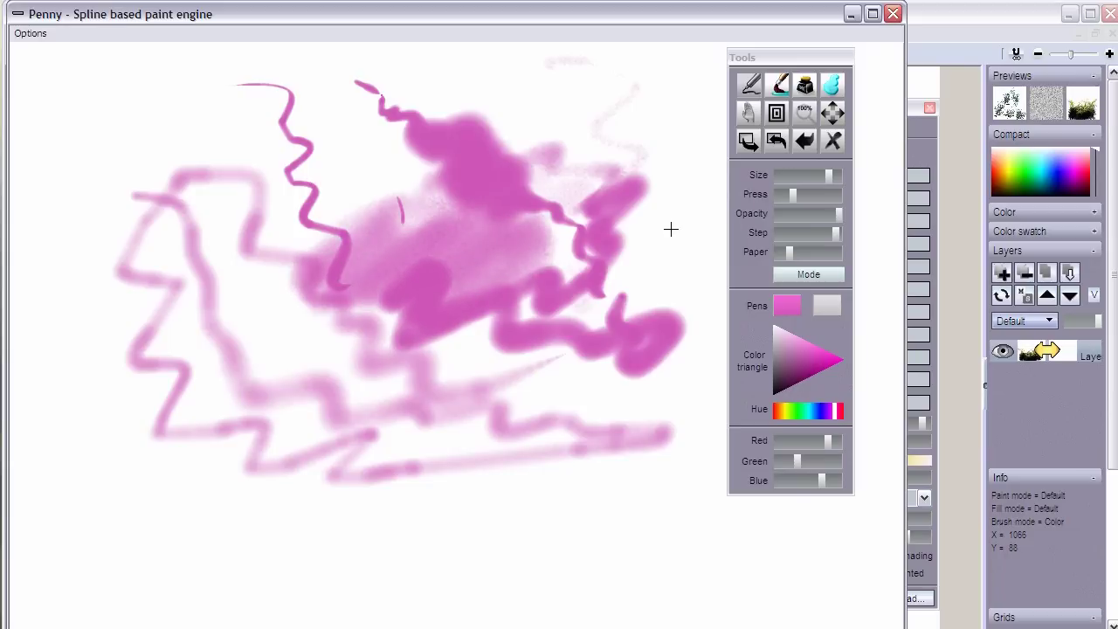
- Move the Penny window and its Tools palette down to uncover Howler's main brush options
{"action": "left_click", "coordinate": [1046, 96]}
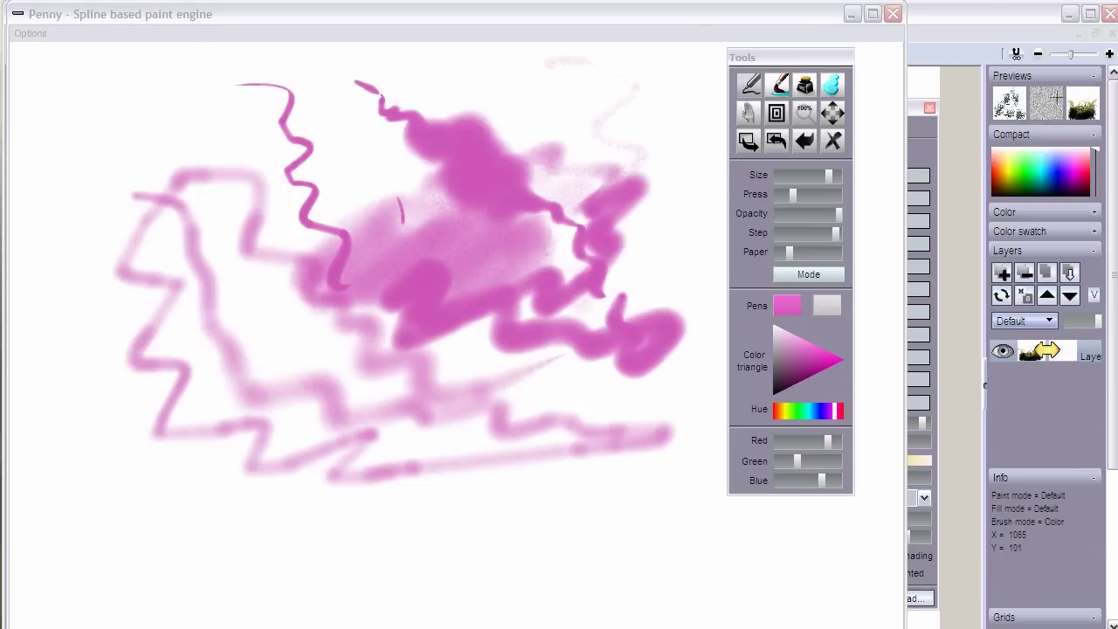
{"action": "left_click", "coordinate": [825, 15]}
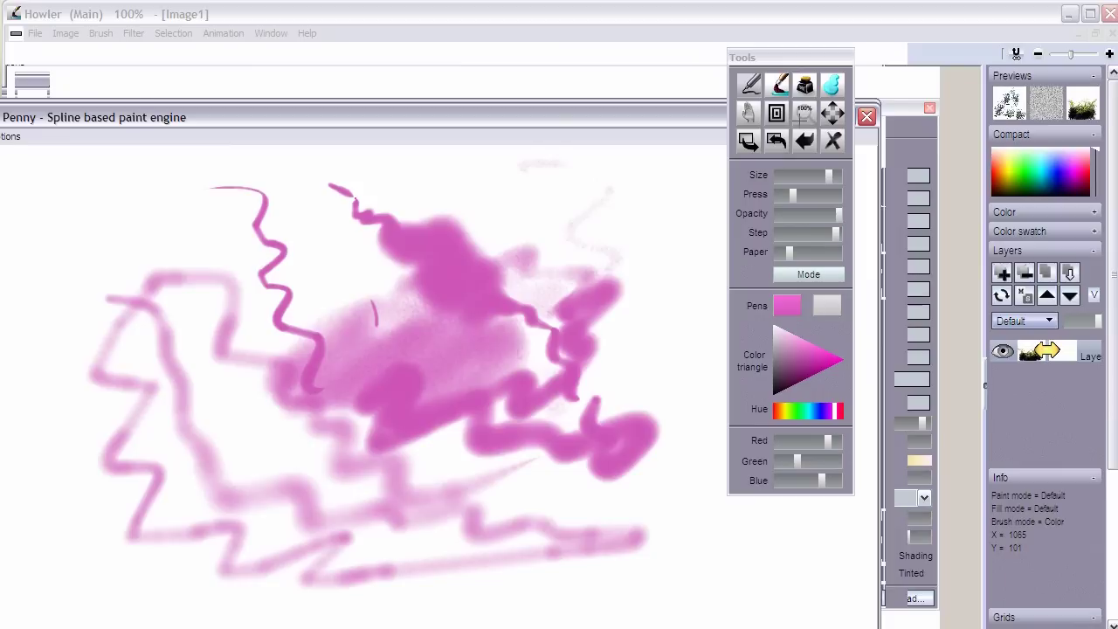
{"action": "left_click_drag", "start_coordinate": [768, 77], "coordinate": [717, 172]}
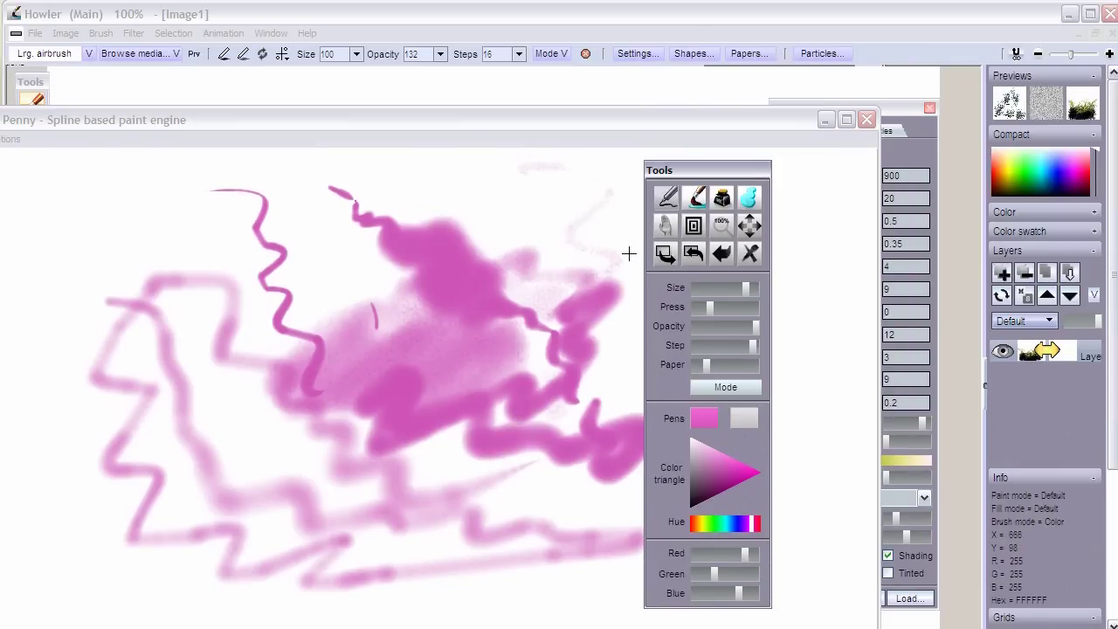
{"action": "left_click_drag", "start_coordinate": [572, 111], "coordinate": [615, 142]}
{"action": "left_click", "coordinate": [609, 14]}
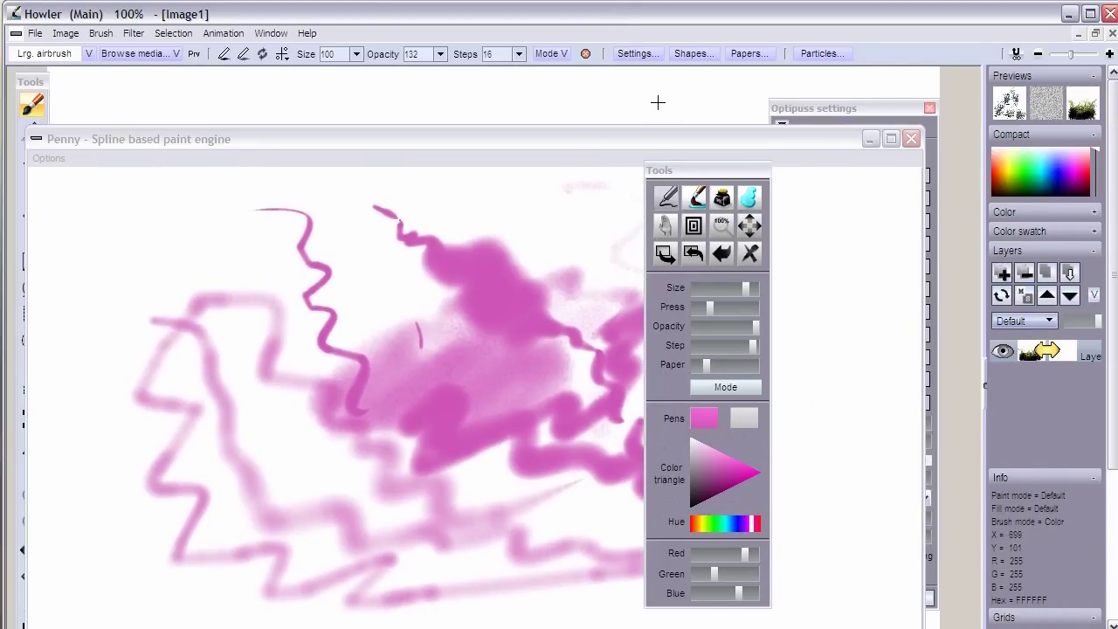
{"action": "mouse_move", "coordinate": [626, 138]}
{"action": "left_mouse_down"}
{"action": "mouse_move", "coordinate": [580, 242]}
{"action": "mouse_move", "coordinate": [729, 249]}
{"action": "mouse_move", "coordinate": [629, 117]}
{"action": "mouse_move", "coordinate": [618, 131]}
{"action": "mouse_move", "coordinate": [649, 127]}
{"action": "mouse_move", "coordinate": [639, 131]}
{"action": "left_mouse_up"}
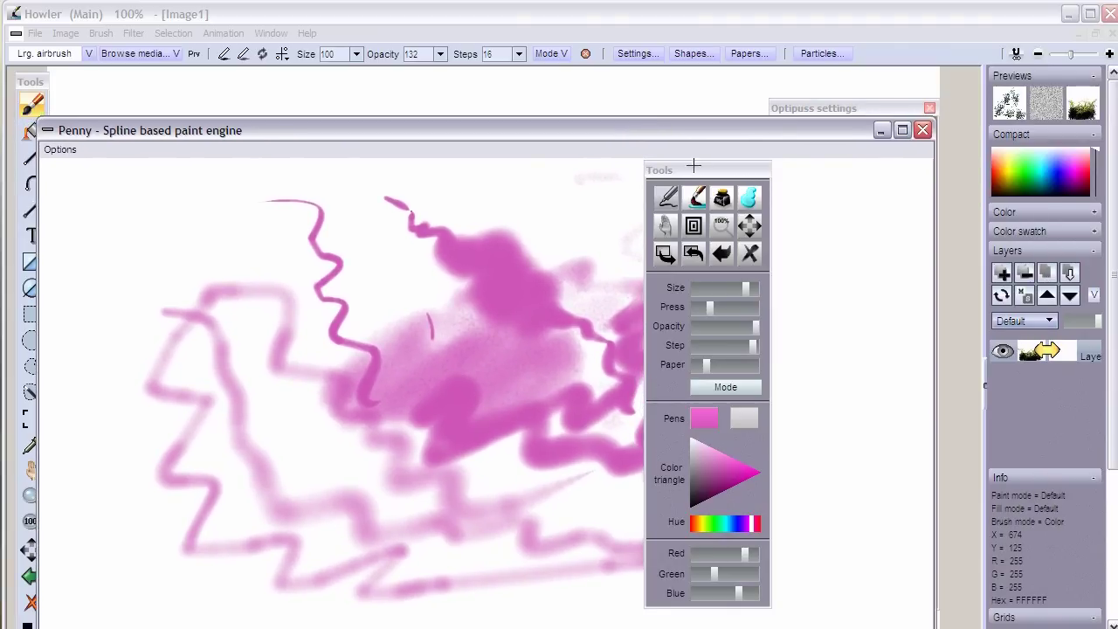
{"action": "mouse_move", "coordinate": [693, 166]}
{"action": "left_mouse_down"}
{"action": "mouse_move", "coordinate": [738, 152]}
{"action": "mouse_move", "coordinate": [882, 151]}
{"action": "mouse_move", "coordinate": [697, 150]}
{"action": "mouse_move", "coordinate": [808, 141]}
{"action": "mouse_move", "coordinate": [754, 144]}
{"action": "mouse_move", "coordinate": [792, 156]}
{"action": "left_mouse_up"}
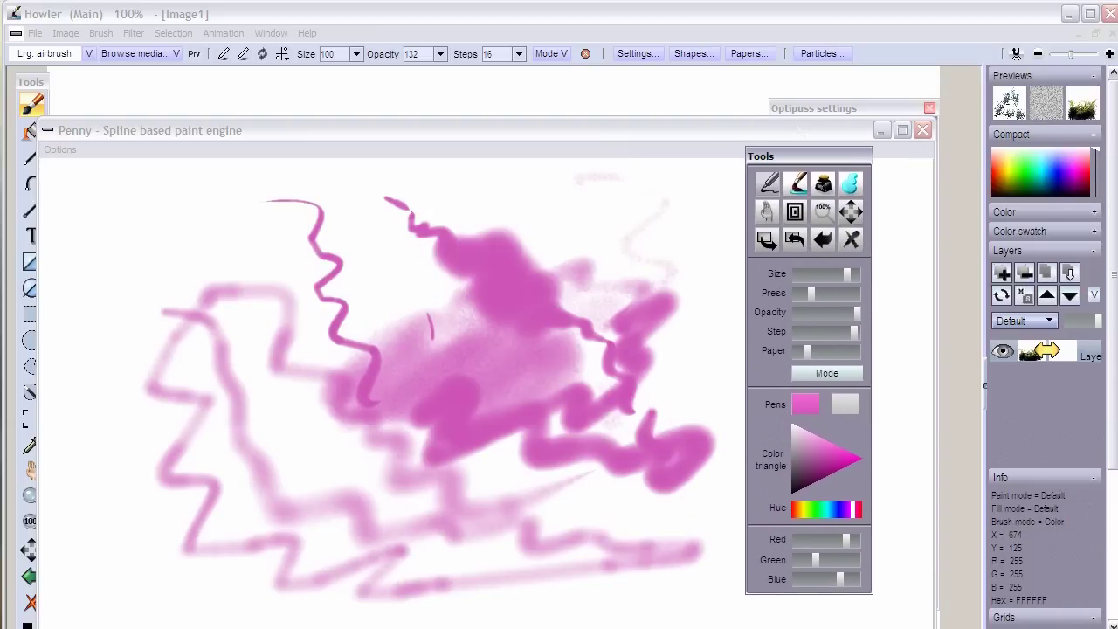
{"action": "left_click", "coordinate": [687, 8]}
{"action": "mouse_move", "coordinate": [661, 126]}
{"action": "left_mouse_down"}
{"action": "mouse_move", "coordinate": [649, 133]}
{"action": "mouse_move", "coordinate": [654, 142]}
{"action": "mouse_move", "coordinate": [639, 131]}
{"action": "left_mouse_up"}
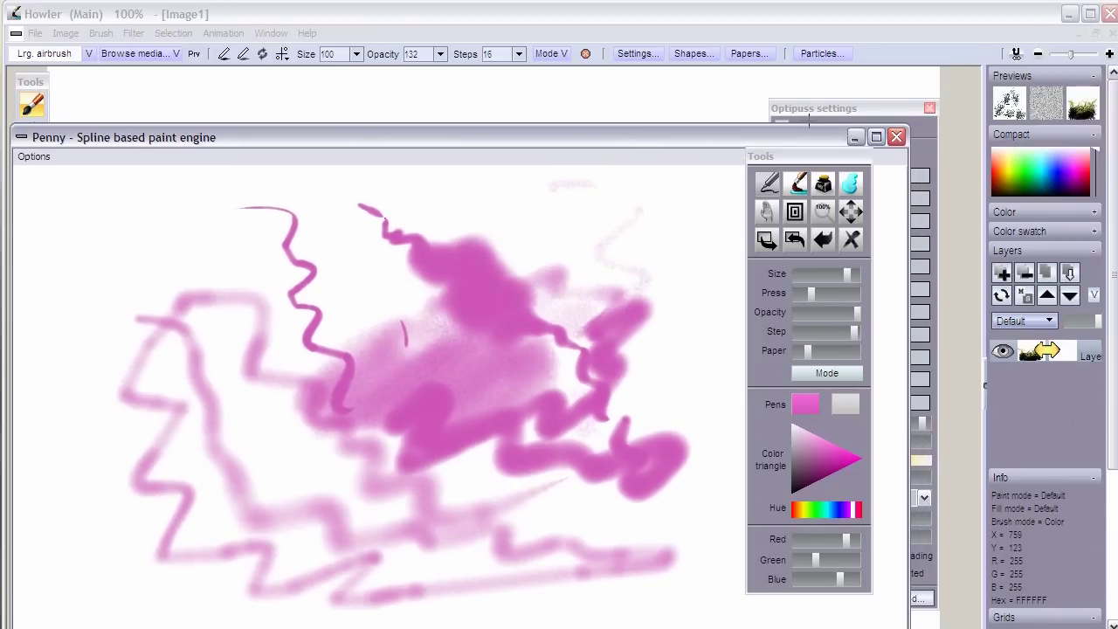
- Close the Optipuss settings and reposition the Penny window and its Tools palette clear of the main brush options
{"action": "left_click_drag", "start_coordinate": [869, 108], "coordinate": [889, 108]}
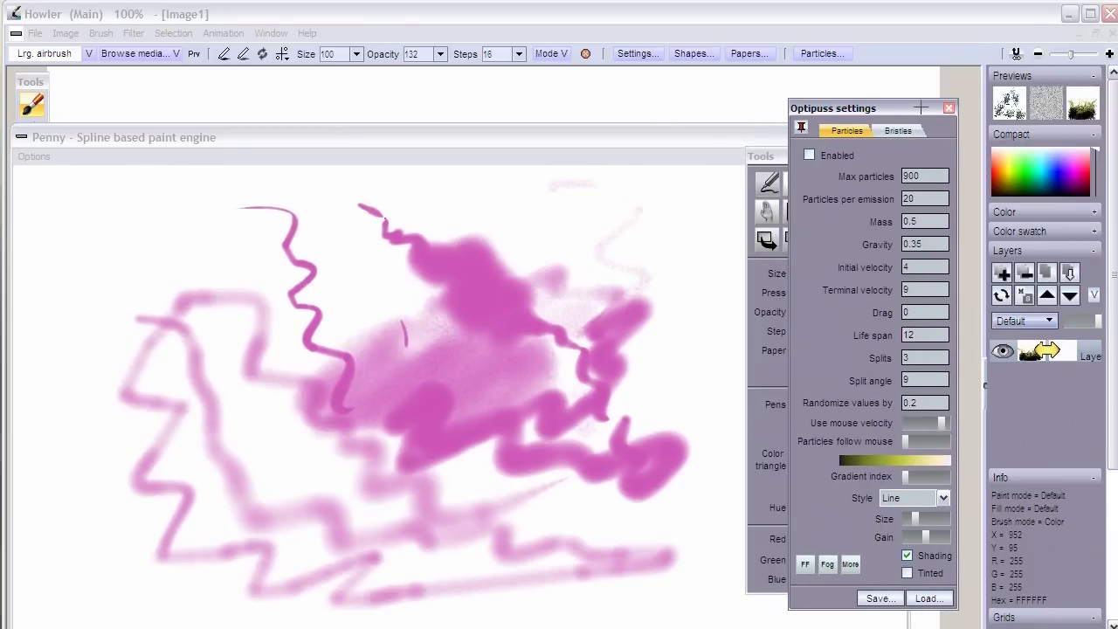
{"action": "left_click", "coordinate": [949, 107]}
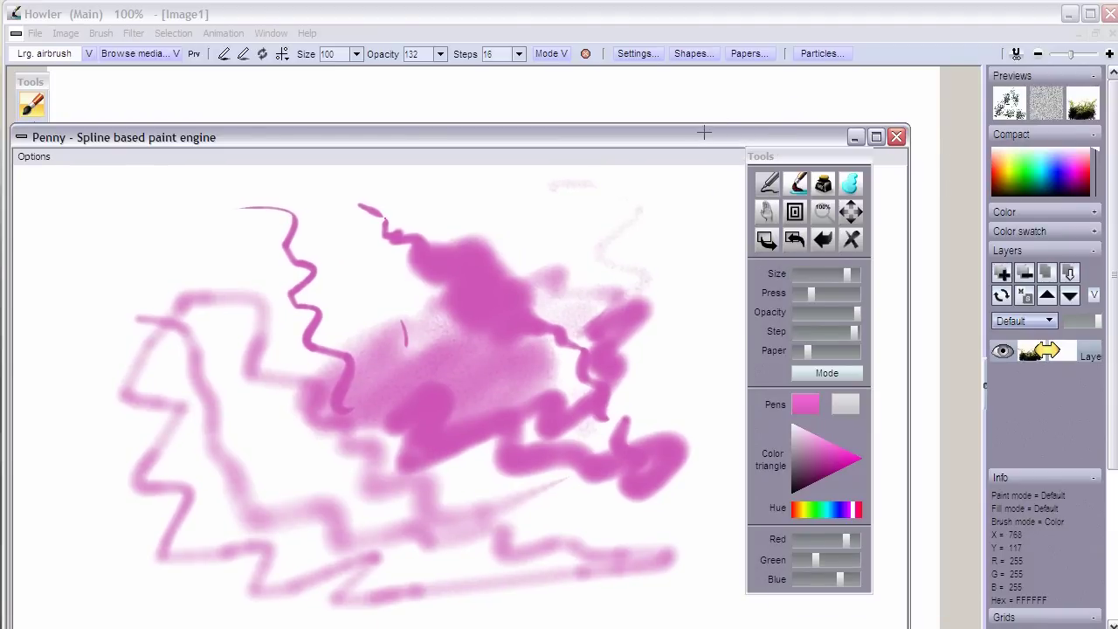
{"action": "left_click", "coordinate": [706, 15]}
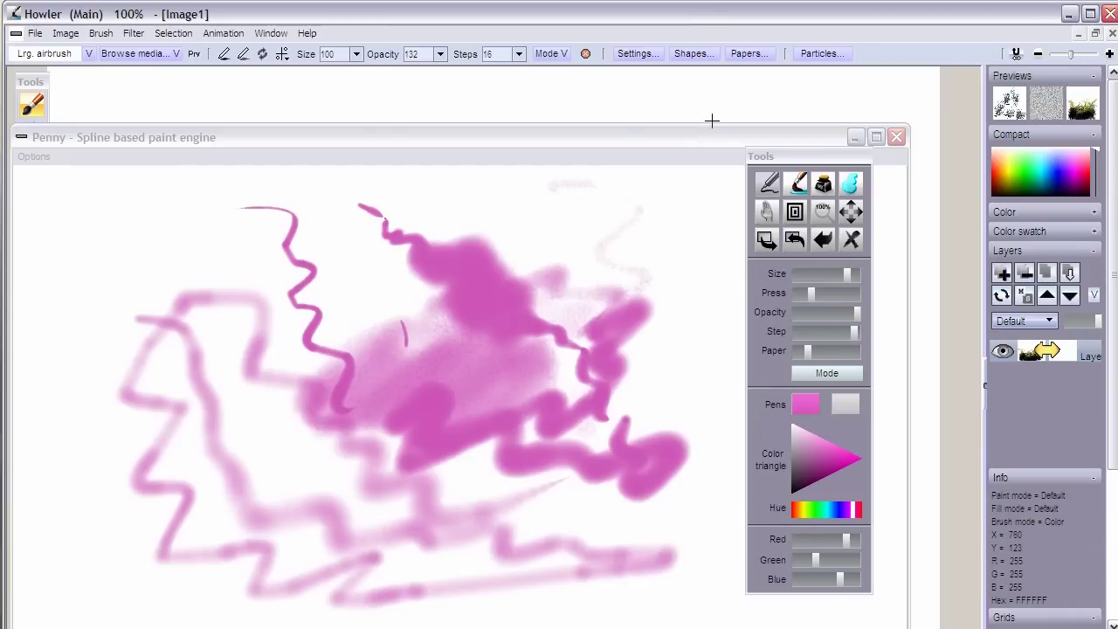
{"action": "mouse_move", "coordinate": [581, 129]}
{"action": "left_mouse_down"}
{"action": "mouse_move", "coordinate": [620, 110]}
{"action": "mouse_move", "coordinate": [619, 147]}
{"action": "mouse_move", "coordinate": [624, 125]}
{"action": "mouse_move", "coordinate": [599, 123]}
{"action": "mouse_move", "coordinate": [699, 111]}
{"action": "left_mouse_up"}
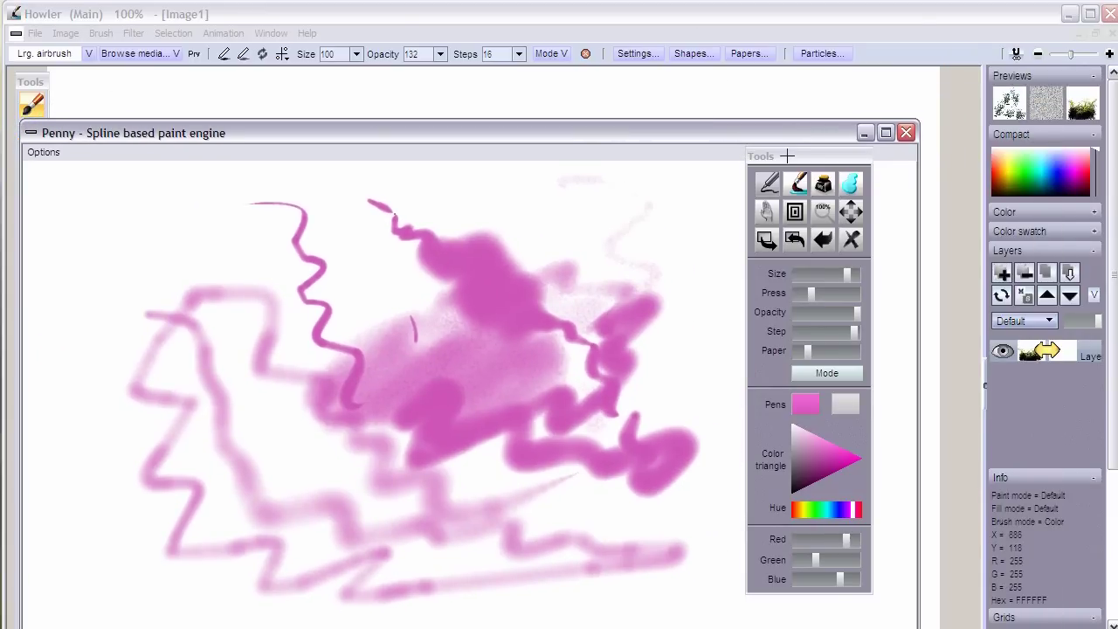
{"action": "left_click_drag", "start_coordinate": [793, 156], "coordinate": [821, 177]}
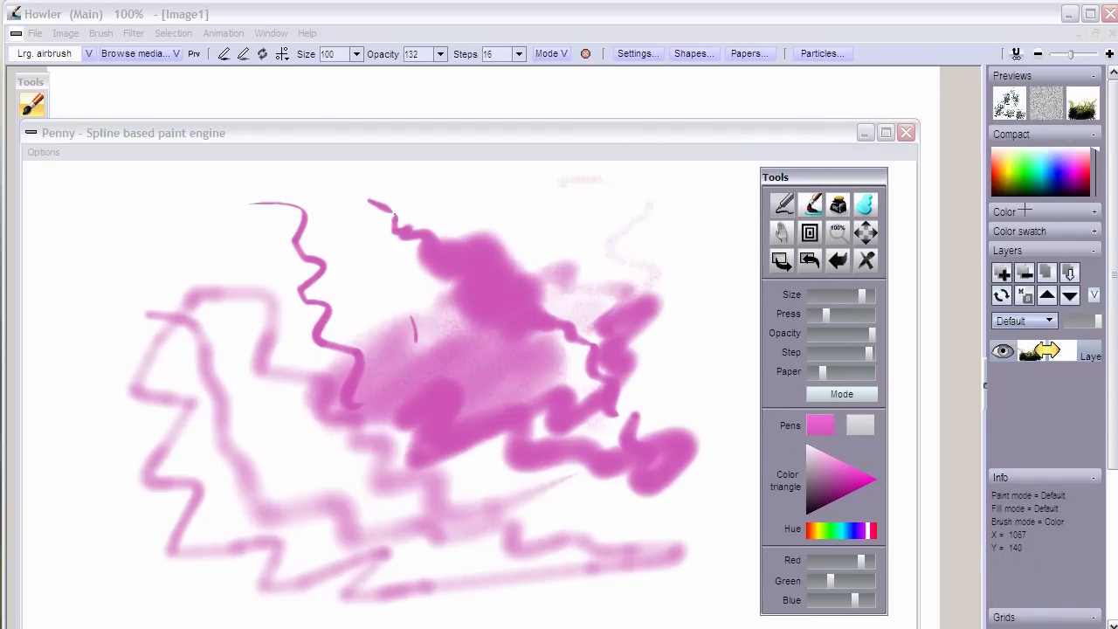
- In Howler's Paper settings, choose the woven texture in the first row, increase its scale slightly, and turn on Negative
{"action": "left_click", "coordinate": [1055, 98]}
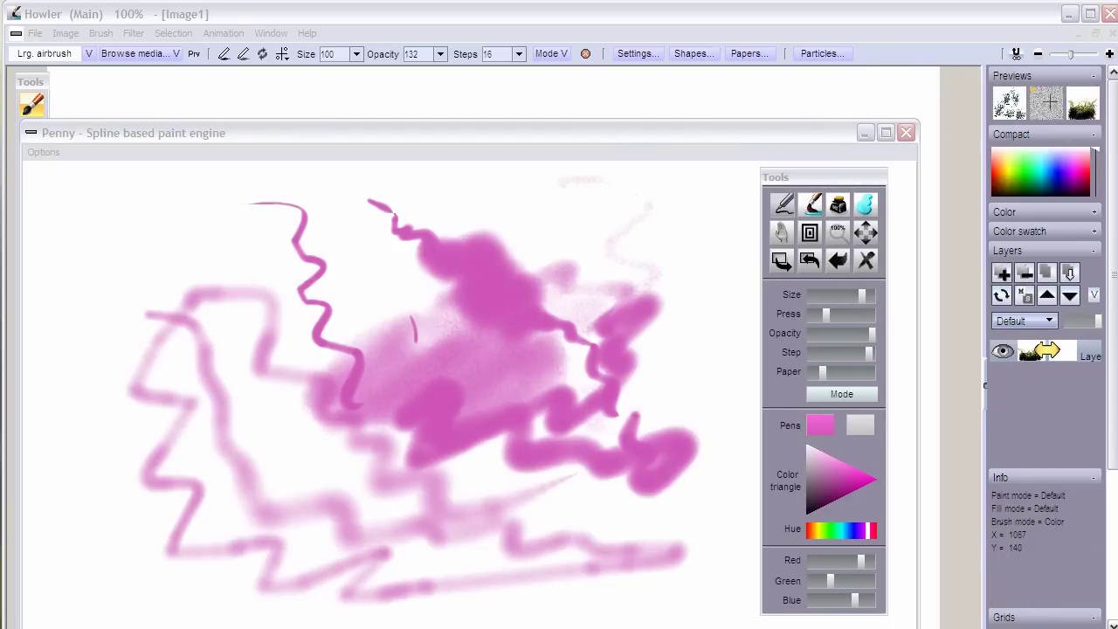
{"action": "left_click", "coordinate": [749, 53]}
{"action": "left_click", "coordinate": [557, 109]}
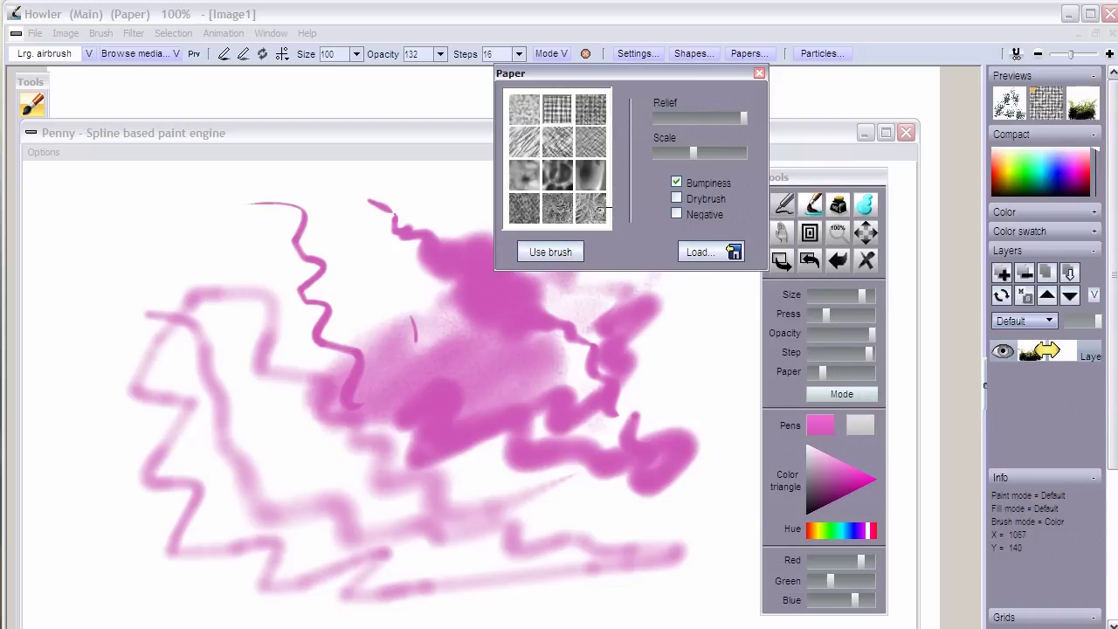
{"action": "left_click", "coordinate": [707, 152]}
{"action": "left_click", "coordinate": [676, 214]}
- Move the Paper settings aside and the Penny window up, and load the current paper into Penny with Get paper
{"action": "left_click_drag", "start_coordinate": [568, 73], "coordinate": [1011, 268]}
{"action": "left_click_drag", "start_coordinate": [568, 133], "coordinate": [588, 43]}
{"action": "left_click", "coordinate": [68, 62]}
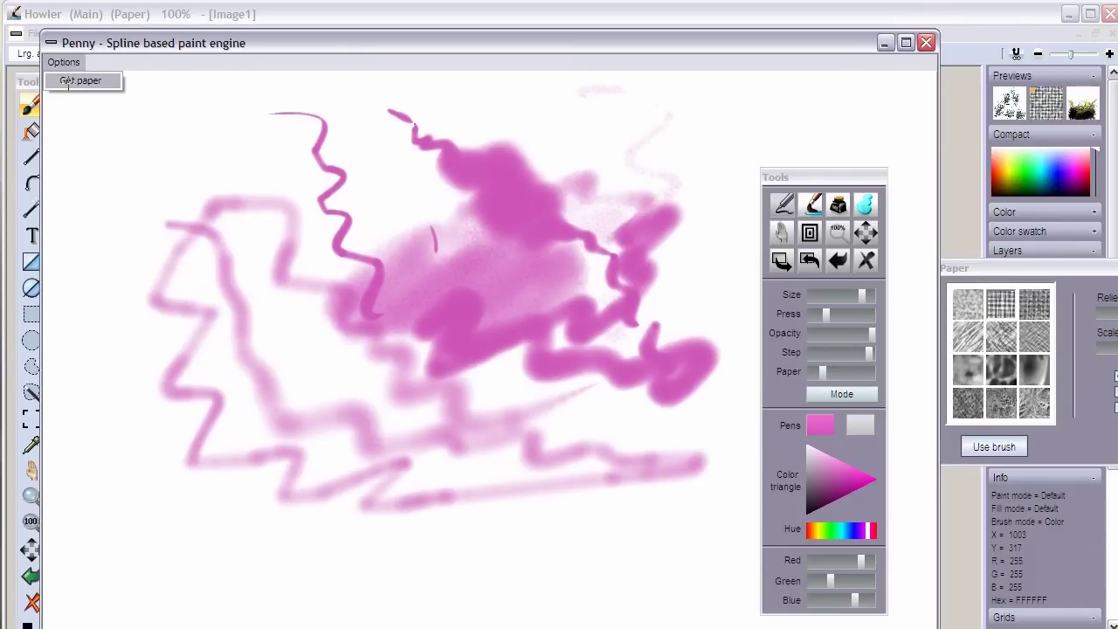
{"action": "left_click", "coordinate": [75, 79]}
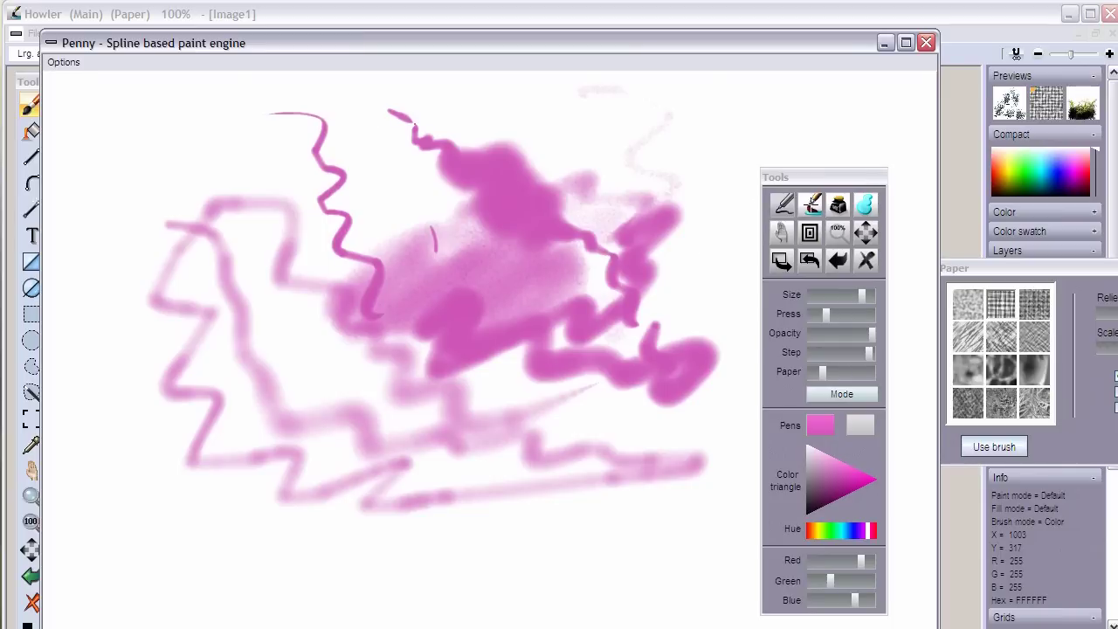
- Paint woven-textured magenta strokes at the canvas's upper right, raise Press to about 85 percent, and paint denser strokes over them
{"action": "mouse_move", "coordinate": [690, 181]}
{"action": "left_mouse_down"}
{"action": "mouse_move", "coordinate": [674, 249]}
{"action": "mouse_move", "coordinate": [721, 247]}
{"action": "mouse_move", "coordinate": [559, 183]}
{"action": "mouse_move", "coordinate": [668, 171]}
{"action": "left_mouse_up"}
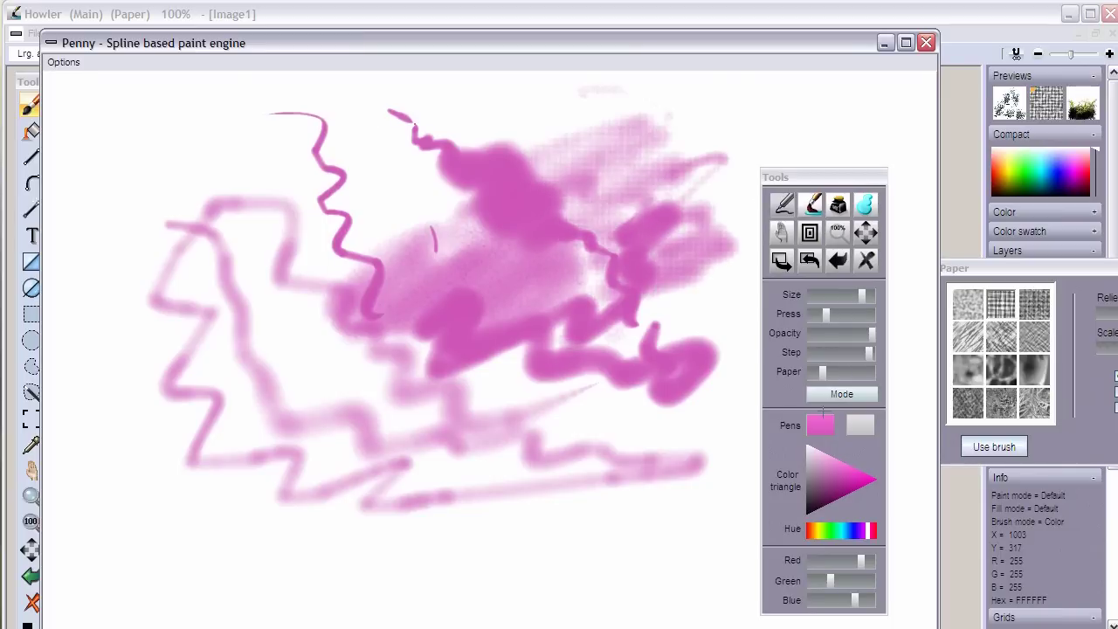
{"action": "left_click_drag", "start_coordinate": [826, 312], "coordinate": [864, 312]}
{"action": "mouse_move", "coordinate": [559, 105]}
{"action": "left_mouse_down"}
{"action": "mouse_move", "coordinate": [507, 128]}
{"action": "mouse_move", "coordinate": [576, 131]}
{"action": "mouse_move", "coordinate": [701, 330]}
{"action": "left_mouse_up"}
- Set the pen colour to golden brown using the hue strip and colour triangle
{"action": "left_click", "coordinate": [825, 531]}
{"action": "left_click", "coordinate": [819, 450]}
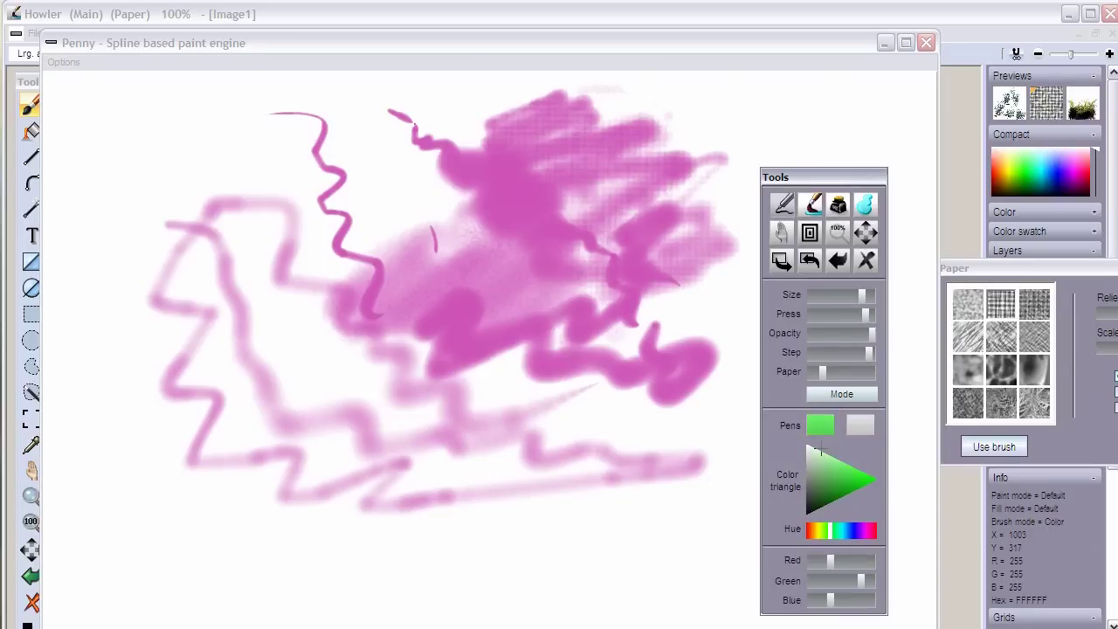
{"action": "left_click", "coordinate": [818, 530]}
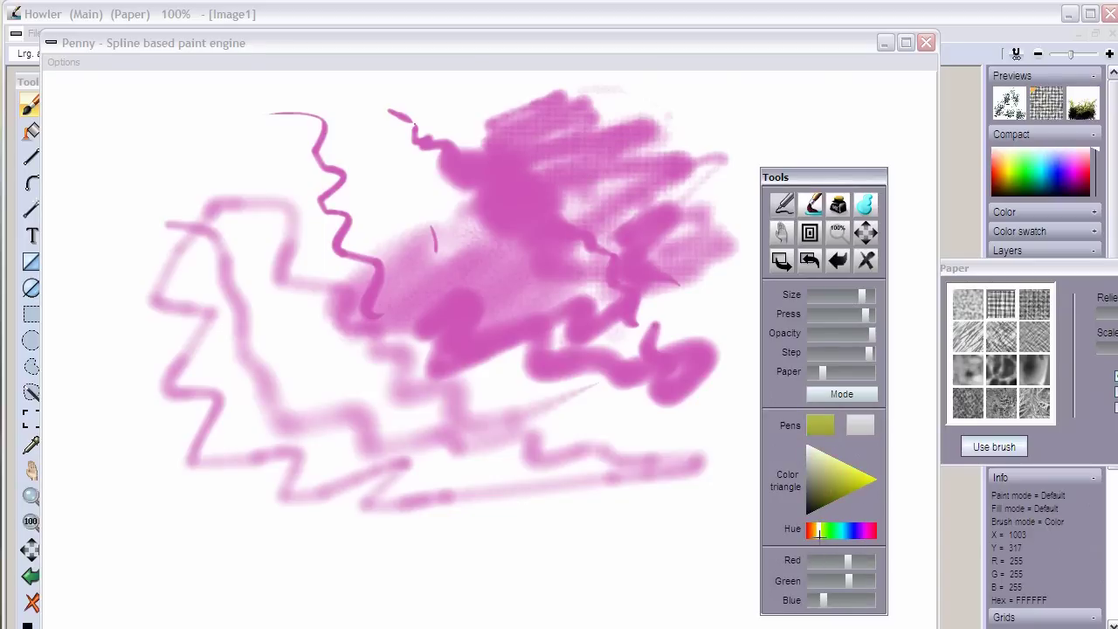
{"action": "left_click", "coordinate": [813, 531]}
{"action": "left_click", "coordinate": [815, 531]}
{"action": "left_click", "coordinate": [852, 476]}
- Paint thick golden-brown strokes across the upper canvas, raise Paper to about three quarters, and paint woven-textured strokes below them
{"action": "mouse_move", "coordinate": [629, 205]}
{"action": "left_mouse_down"}
{"action": "mouse_move", "coordinate": [376, 238]}
{"action": "mouse_move", "coordinate": [498, 123]}
{"action": "left_mouse_up"}
{"action": "mouse_move", "coordinate": [498, 122]}
{"action": "left_mouse_down"}
{"action": "mouse_move", "coordinate": [304, 181]}
{"action": "mouse_move", "coordinate": [288, 166]}
{"action": "mouse_move", "coordinate": [230, 187]}
{"action": "mouse_move", "coordinate": [175, 169]}
{"action": "mouse_move", "coordinate": [240, 137]}
{"action": "mouse_move", "coordinate": [104, 179]}
{"action": "left_mouse_up"}
{"action": "left_click_drag", "start_coordinate": [823, 371], "coordinate": [857, 371]}
{"action": "mouse_move", "coordinate": [387, 187]}
{"action": "left_mouse_down"}
{"action": "mouse_move", "coordinate": [220, 257]}
{"action": "mouse_move", "coordinate": [191, 323]}
{"action": "mouse_move", "coordinate": [367, 271]}
{"action": "mouse_move", "coordinate": [387, 347]}
{"action": "mouse_move", "coordinate": [387, 489]}
{"action": "left_mouse_up"}
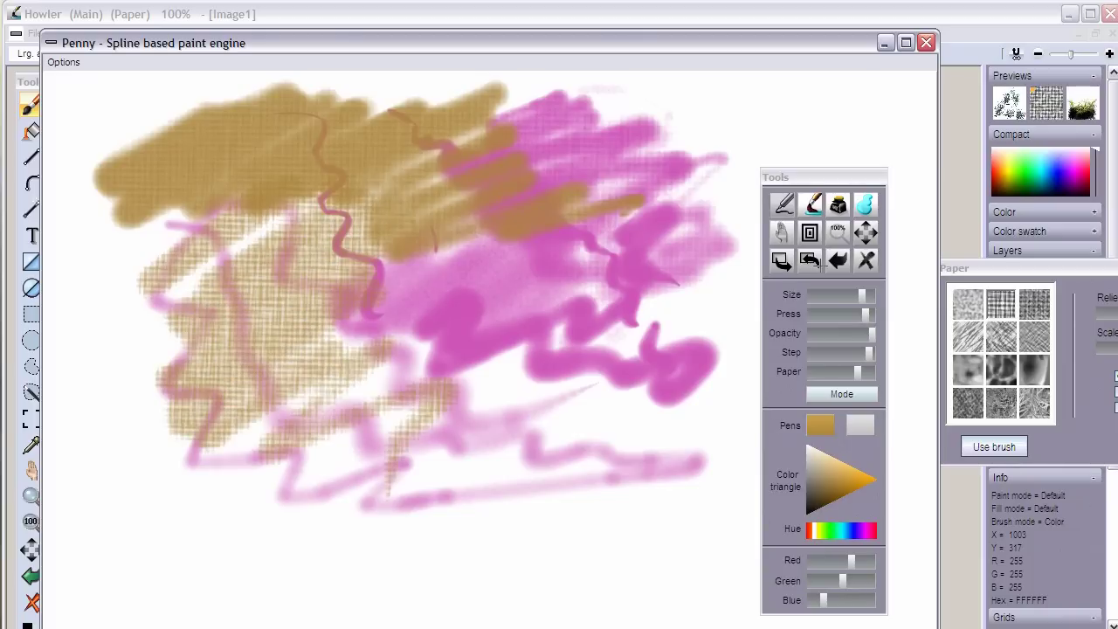
- Clear the canvas, select the Water brush, and paint a woven-textured golden-brown zigzag
{"action": "left_click", "coordinate": [788, 202]}
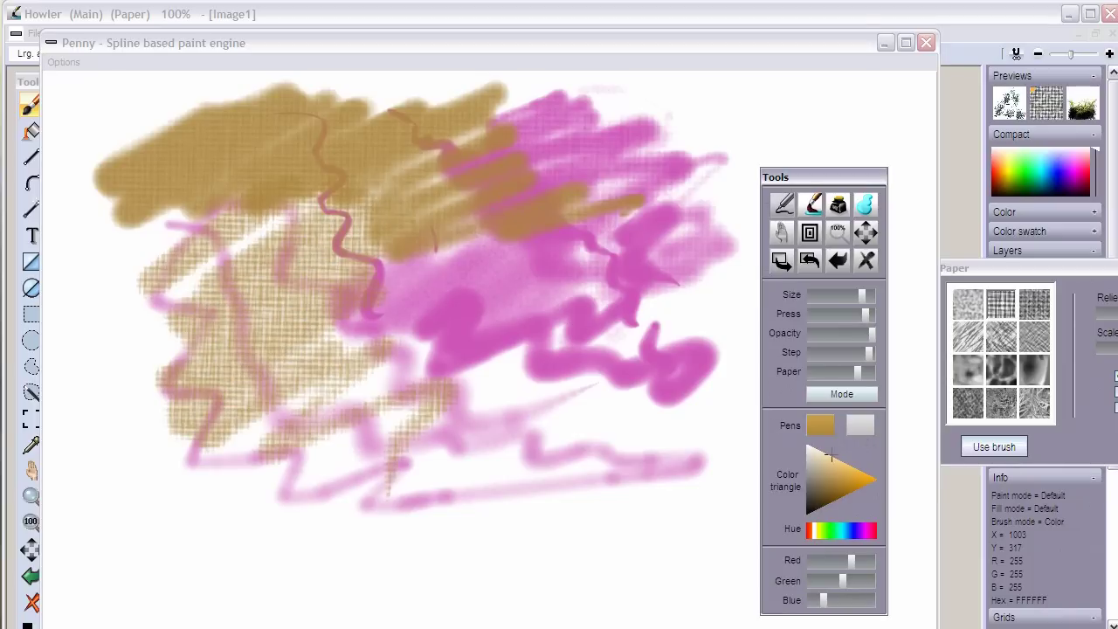
{"action": "left_click", "coordinate": [866, 259]}
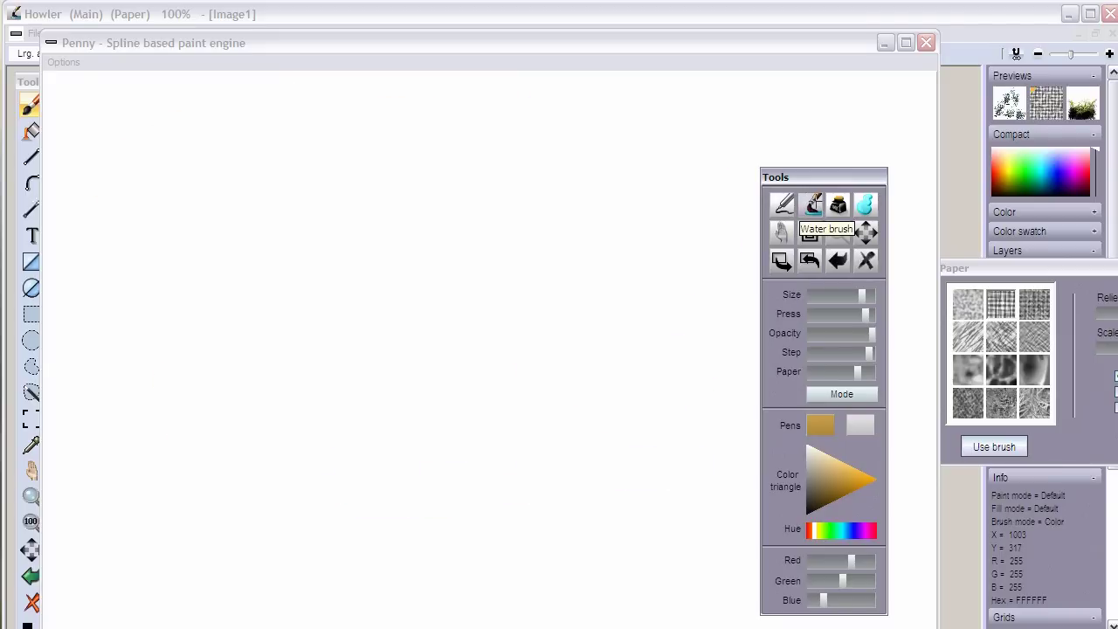
{"action": "left_click", "coordinate": [814, 205]}
{"action": "mouse_move", "coordinate": [297, 200]}
{"action": "left_mouse_down"}
{"action": "mouse_move", "coordinate": [369, 250]}
{"action": "mouse_move", "coordinate": [294, 327]}
{"action": "mouse_move", "coordinate": [429, 383]}
{"action": "mouse_move", "coordinate": [589, 395]}
{"action": "left_mouse_up"}
- Set Paper to zero, Step and Size to about 20 percent, Press to about 30 and Opacity to about 10, and paint a faint zigzag
{"action": "left_click_drag", "start_coordinate": [857, 372], "coordinate": [770, 377]}
{"action": "left_click_drag", "start_coordinate": [868, 352], "coordinate": [821, 352]}
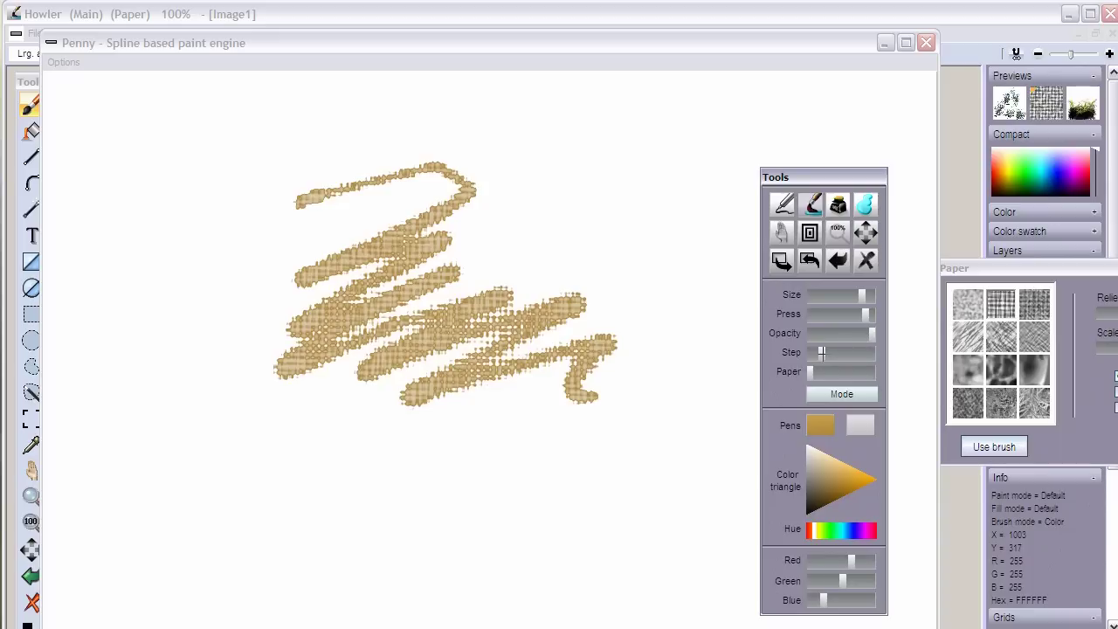
{"action": "left_click", "coordinate": [821, 335]}
{"action": "left_click", "coordinate": [827, 313]}
{"action": "left_click", "coordinate": [821, 295]}
{"action": "left_click_drag", "start_coordinate": [529, 214], "coordinate": [599, 157]}
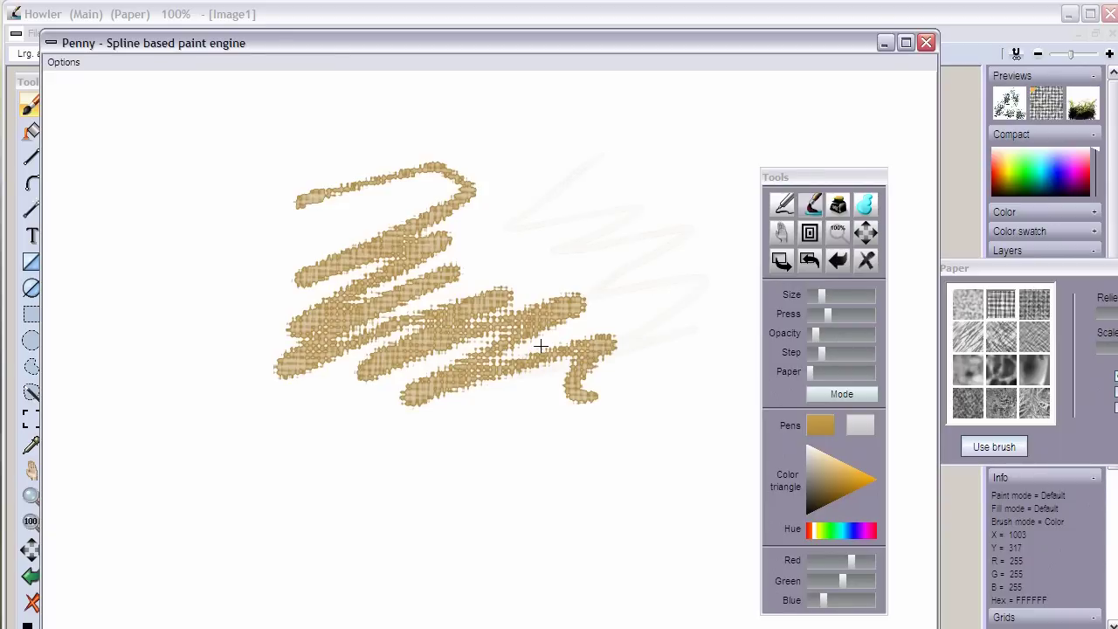
- Set Size, Press and Opacity to maximum, painting golden-brown strokes after each change and ending with a broad translucent zigzag
{"action": "left_click", "coordinate": [870, 294]}
{"action": "mouse_move", "coordinate": [637, 242]}
{"action": "left_mouse_down"}
{"action": "mouse_move", "coordinate": [598, 206]}
{"action": "mouse_move", "coordinate": [551, 291]}
{"action": "left_mouse_up"}
{"action": "left_click", "coordinate": [871, 313]}
{"action": "mouse_move", "coordinate": [633, 244]}
{"action": "left_mouse_down"}
{"action": "mouse_move", "coordinate": [568, 345]}
{"action": "mouse_move", "coordinate": [706, 335]}
{"action": "left_mouse_up"}
{"action": "left_click_drag", "start_coordinate": [836, 336], "coordinate": [899, 335]}
{"action": "mouse_move", "coordinate": [550, 161]}
{"action": "left_mouse_down"}
{"action": "mouse_move", "coordinate": [620, 207]}
{"action": "mouse_move", "coordinate": [674, 337]}
{"action": "mouse_move", "coordinate": [504, 402]}
{"action": "mouse_move", "coordinate": [276, 426]}
{"action": "left_mouse_up"}
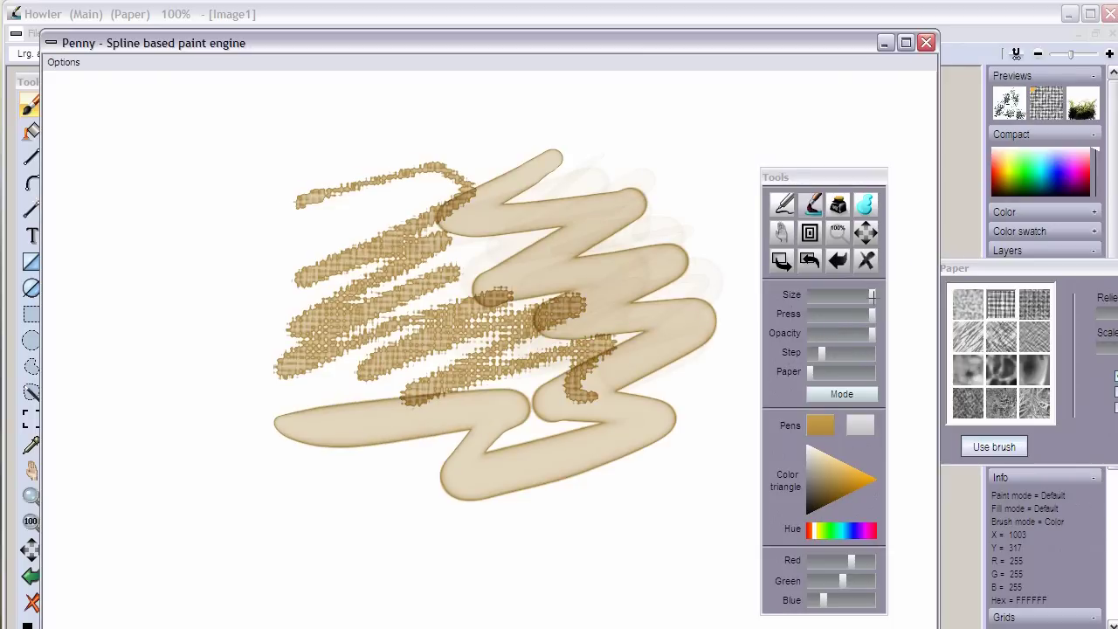
- Clear the canvas and cover it with broad, overlapping translucent golden-brown strokes
{"action": "key", "text": "Delete"}
{"action": "mouse_move", "coordinate": [237, 160]}
{"action": "left_mouse_down"}
{"action": "mouse_move", "coordinate": [419, 251]}
{"action": "mouse_move", "coordinate": [460, 143]}
{"action": "mouse_move", "coordinate": [696, 280]}
{"action": "mouse_move", "coordinate": [572, 224]}
{"action": "mouse_move", "coordinate": [561, 425]}
{"action": "mouse_move", "coordinate": [427, 307]}
{"action": "mouse_move", "coordinate": [314, 261]}
{"action": "mouse_move", "coordinate": [323, 203]}
{"action": "mouse_move", "coordinate": [368, 181]}
{"action": "left_mouse_up"}
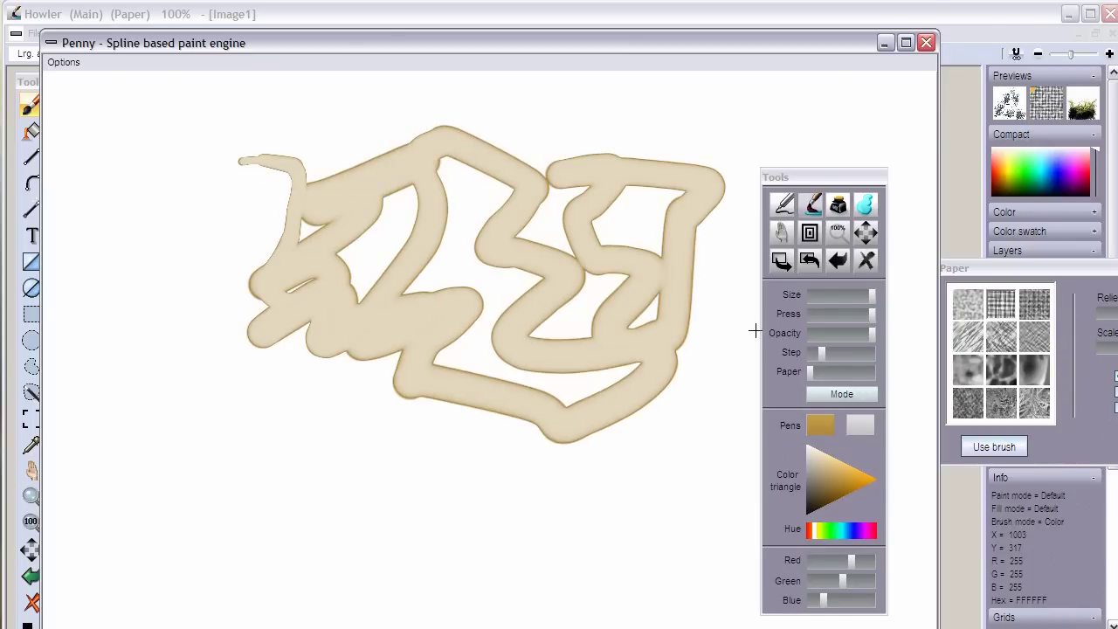
{"action": "key", "text": "Delete"}
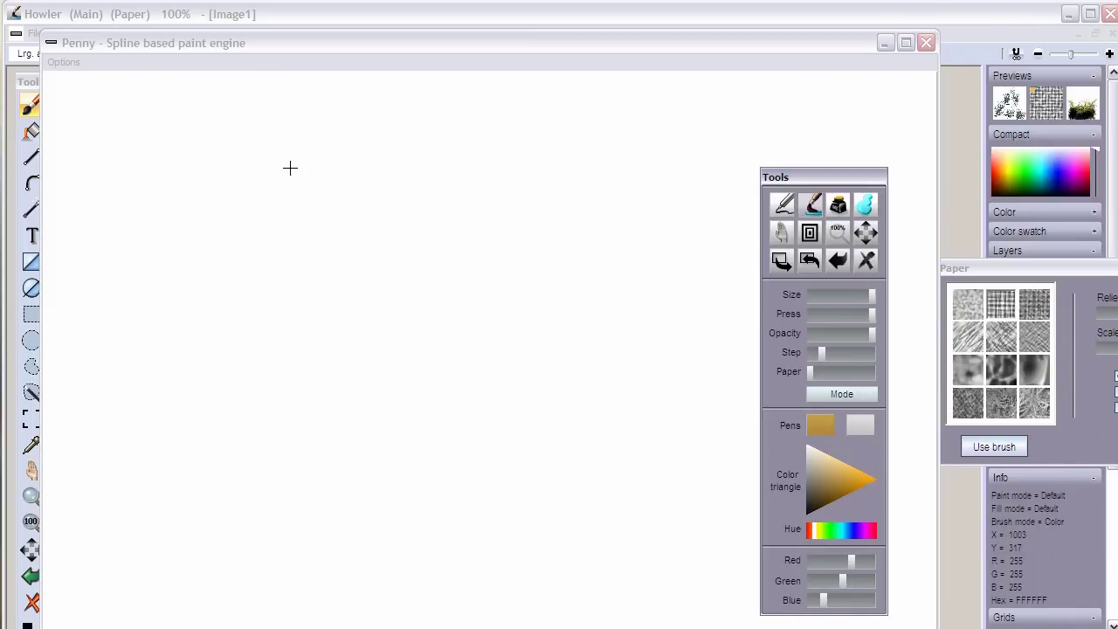
{"action": "mouse_move", "coordinate": [188, 139]}
{"action": "left_mouse_down"}
{"action": "mouse_move", "coordinate": [253, 131]}
{"action": "mouse_move", "coordinate": [367, 363]}
{"action": "mouse_move", "coordinate": [515, 149]}
{"action": "mouse_move", "coordinate": [445, 138]}
{"action": "left_mouse_up"}
{"action": "mouse_move", "coordinate": [395, 217]}
{"action": "left_mouse_down"}
{"action": "mouse_move", "coordinate": [447, 244]}
{"action": "mouse_move", "coordinate": [722, 183]}
{"action": "mouse_move", "coordinate": [673, 421]}
{"action": "mouse_move", "coordinate": [522, 333]}
{"action": "mouse_move", "coordinate": [468, 393]}
{"action": "mouse_move", "coordinate": [395, 434]}
{"action": "mouse_move", "coordinate": [428, 383]}
{"action": "mouse_move", "coordinate": [355, 312]}
{"action": "mouse_move", "coordinate": [282, 308]}
{"action": "mouse_move", "coordinate": [294, 411]}
{"action": "mouse_move", "coordinate": [222, 305]}
{"action": "mouse_move", "coordinate": [181, 208]}
{"action": "mouse_move", "coordinate": [69, 248]}
{"action": "mouse_move", "coordinate": [127, 162]}
{"action": "left_mouse_up"}
{"action": "mouse_move", "coordinate": [552, 488]}
{"action": "left_mouse_down"}
{"action": "mouse_move", "coordinate": [572, 517]}
{"action": "mouse_move", "coordinate": [666, 449]}
{"action": "mouse_move", "coordinate": [494, 591]}
{"action": "mouse_move", "coordinate": [293, 262]}
{"action": "mouse_move", "coordinate": [302, 433]}
{"action": "left_mouse_up"}
{"action": "left_click_drag", "start_coordinate": [176, 481], "coordinate": [397, 448]}
{"action": "mouse_move", "coordinate": [140, 325]}
{"action": "left_mouse_down"}
{"action": "mouse_move", "coordinate": [187, 220]}
{"action": "mouse_move", "coordinate": [544, 305]}
{"action": "mouse_move", "coordinate": [530, 118]}
{"action": "mouse_move", "coordinate": [404, 137]}
{"action": "mouse_move", "coordinate": [549, 352]}
{"action": "mouse_move", "coordinate": [511, 489]}
{"action": "left_mouse_up"}
{"action": "mouse_move", "coordinate": [728, 119]}
{"action": "left_mouse_down"}
{"action": "mouse_move", "coordinate": [463, 174]}
{"action": "mouse_move", "coordinate": [173, 306]}
{"action": "mouse_move", "coordinate": [468, 313]}
{"action": "mouse_move", "coordinate": [503, 522]}
{"action": "mouse_move", "coordinate": [653, 223]}
{"action": "mouse_move", "coordinate": [306, 235]}
{"action": "mouse_move", "coordinate": [315, 436]}
{"action": "mouse_move", "coordinate": [501, 486]}
{"action": "mouse_move", "coordinate": [504, 221]}
{"action": "left_mouse_up"}
{"action": "left_click_drag", "start_coordinate": [808, 176], "coordinate": [830, 136]}
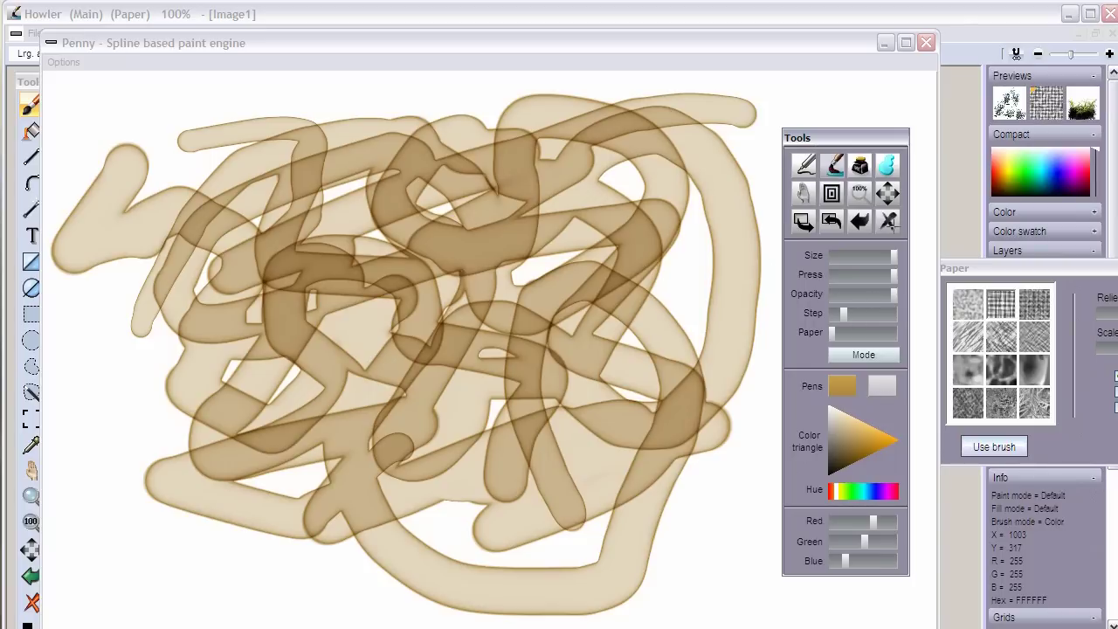
- Clear the canvas and set the pen colour to blue
{"action": "left_click", "coordinate": [887, 221]}
{"action": "left_click", "coordinate": [873, 490]}
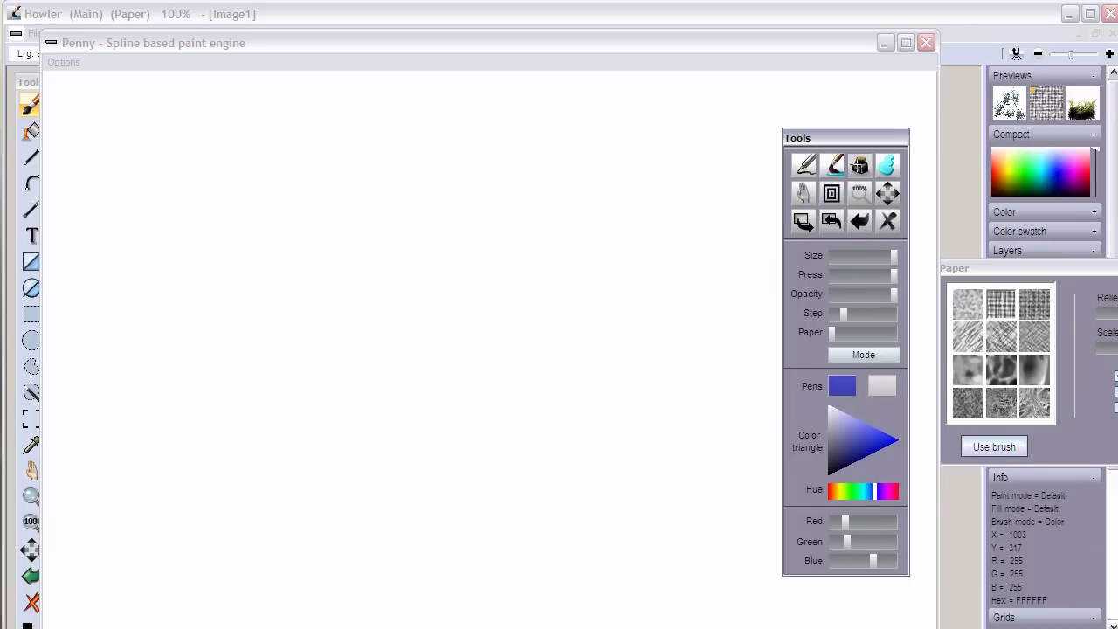
{"action": "left_click_drag", "start_coordinate": [860, 136], "coordinate": [827, 108]}
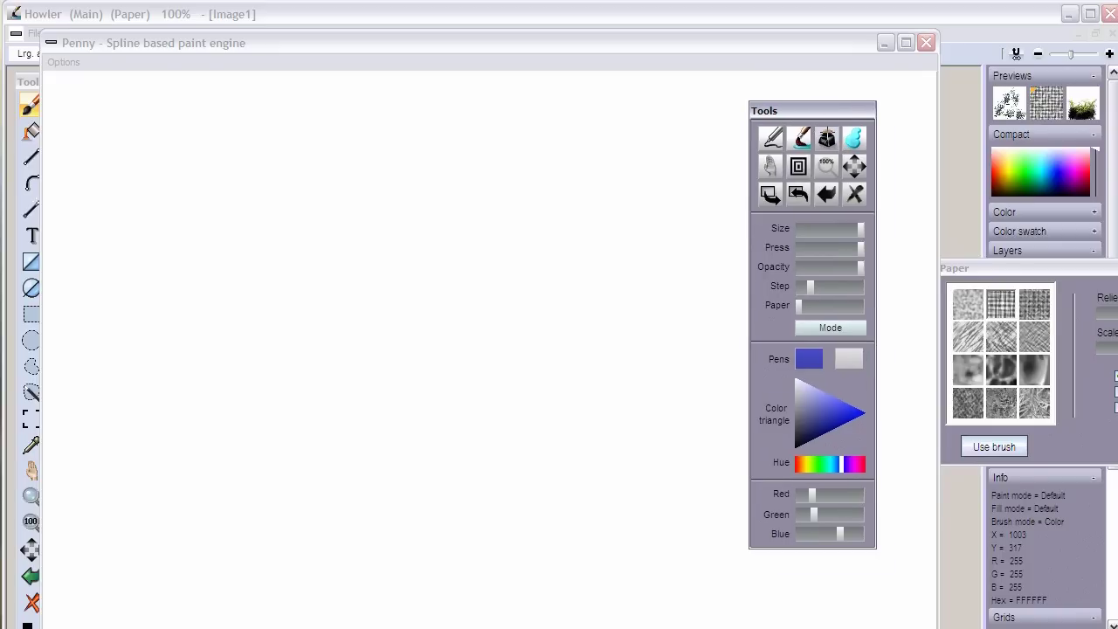
- Paint a thick blue zigzag, reduce Size to about 60 percent and Press to about 40 percent, and paint thinner winding strokes
{"action": "mouse_move", "coordinate": [350, 179]}
{"action": "left_mouse_down"}
{"action": "mouse_move", "coordinate": [457, 200]}
{"action": "mouse_move", "coordinate": [619, 429]}
{"action": "mouse_move", "coordinate": [594, 471]}
{"action": "left_mouse_up"}
{"action": "left_click_drag", "start_coordinate": [846, 232], "coordinate": [840, 228]}
{"action": "left_click", "coordinate": [821, 249]}
{"action": "mouse_move", "coordinate": [614, 236]}
{"action": "left_mouse_down"}
{"action": "mouse_move", "coordinate": [649, 219]}
{"action": "mouse_move", "coordinate": [699, 463]}
{"action": "mouse_move", "coordinate": [358, 360]}
{"action": "mouse_move", "coordinate": [288, 276]}
{"action": "left_mouse_up"}
{"action": "mouse_move", "coordinate": [223, 217]}
{"action": "left_mouse_down"}
{"action": "mouse_move", "coordinate": [150, 183]}
{"action": "mouse_move", "coordinate": [260, 208]}
{"action": "mouse_move", "coordinate": [256, 367]}
{"action": "mouse_move", "coordinate": [570, 515]}
{"action": "mouse_move", "coordinate": [499, 232]}
{"action": "mouse_move", "coordinate": [638, 369]}
{"action": "mouse_move", "coordinate": [673, 446]}
{"action": "left_mouse_up"}
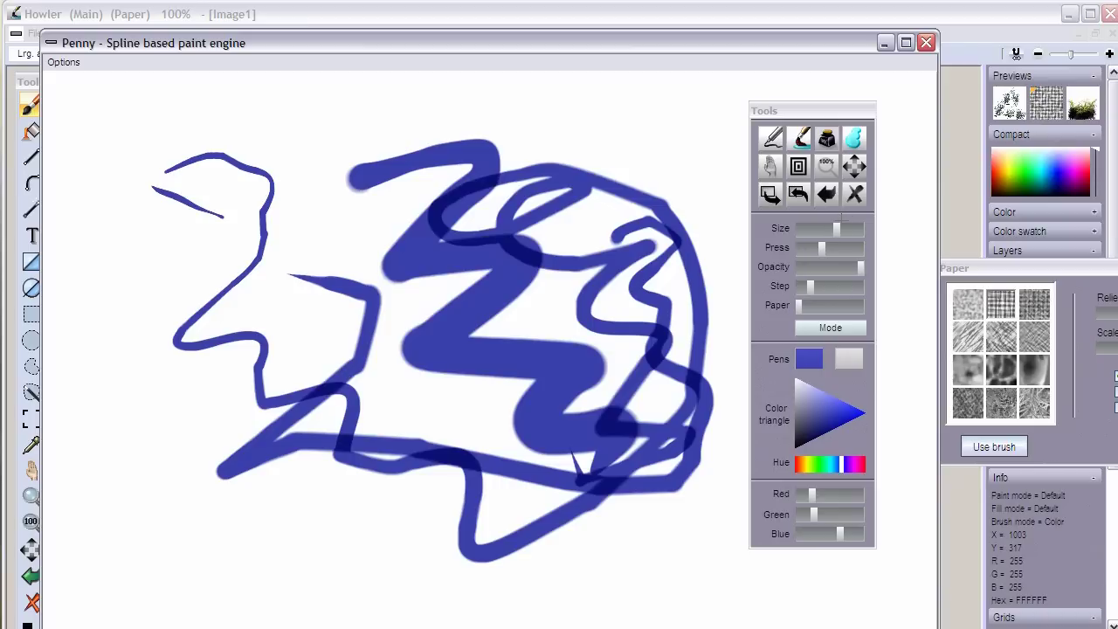
{"action": "mouse_move", "coordinate": [232, 175]}
{"action": "left_mouse_down"}
{"action": "mouse_move", "coordinate": [329, 233]}
{"action": "mouse_move", "coordinate": [480, 361]}
{"action": "mouse_move", "coordinate": [699, 493]}
{"action": "left_mouse_up"}
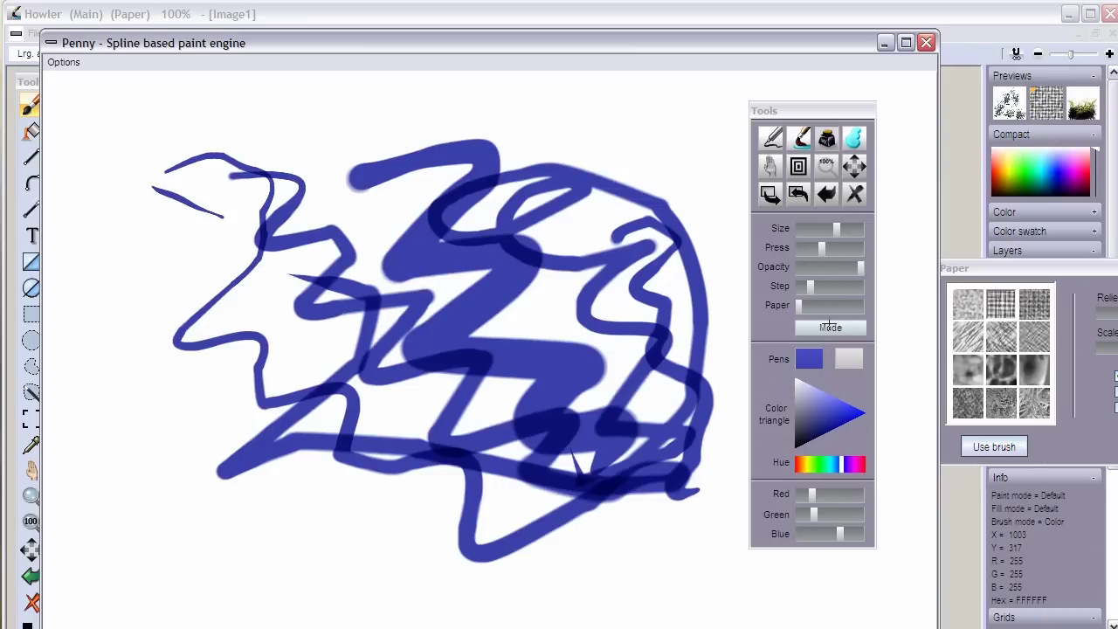
- Raise Paper to about 80 percent and paint a woven-textured blue zigzag over the existing strokes
{"action": "left_click_drag", "start_coordinate": [799, 305], "coordinate": [850, 305]}
{"action": "mouse_move", "coordinate": [607, 112]}
{"action": "left_mouse_down"}
{"action": "mouse_move", "coordinate": [559, 249]}
{"action": "mouse_move", "coordinate": [690, 419]}
{"action": "left_mouse_up"}
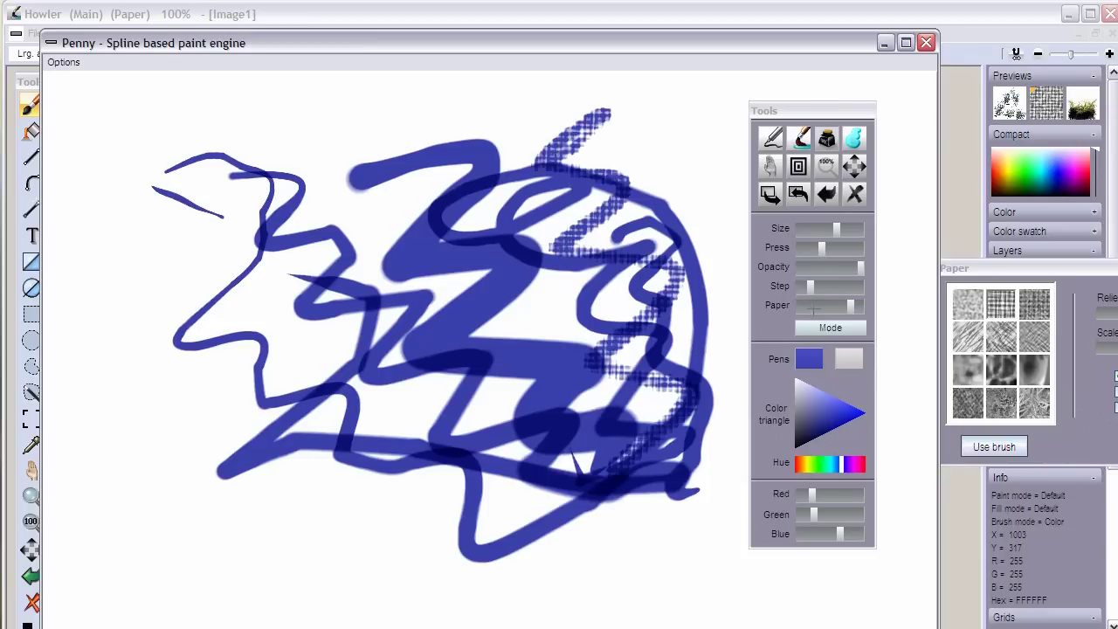
- Select the Water brush, clear the canvas, set Size and Press to maximum and Step and Paper to minimum, and paint smooth blue strokes
{"action": "left_click", "coordinate": [860, 132]}
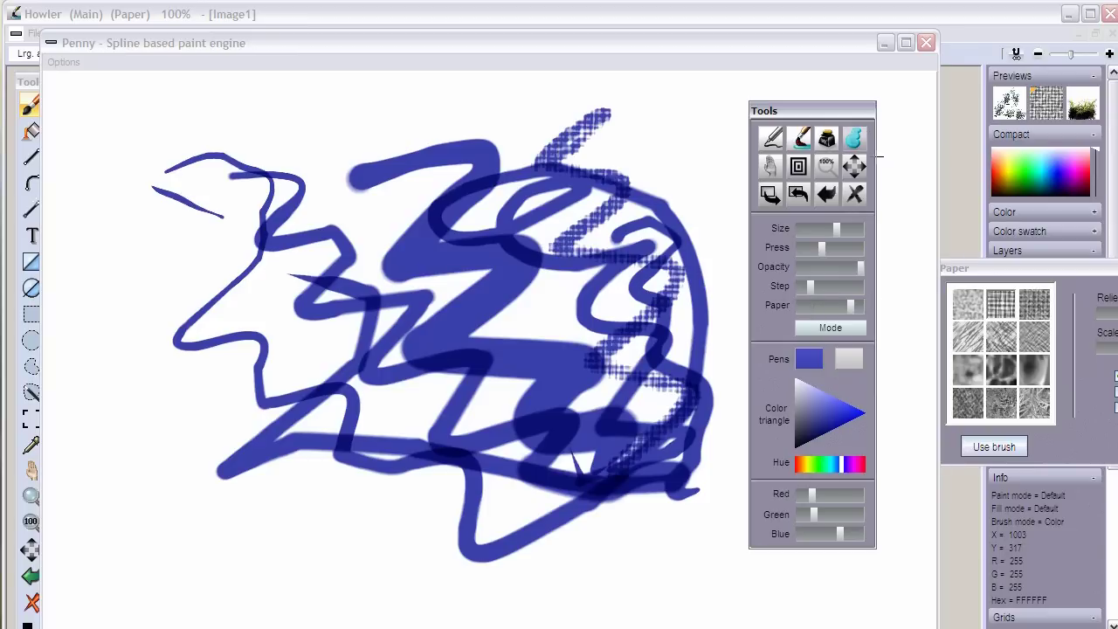
{"action": "key", "text": "Delete"}
{"action": "left_click_drag", "start_coordinate": [835, 228], "coordinate": [862, 246]}
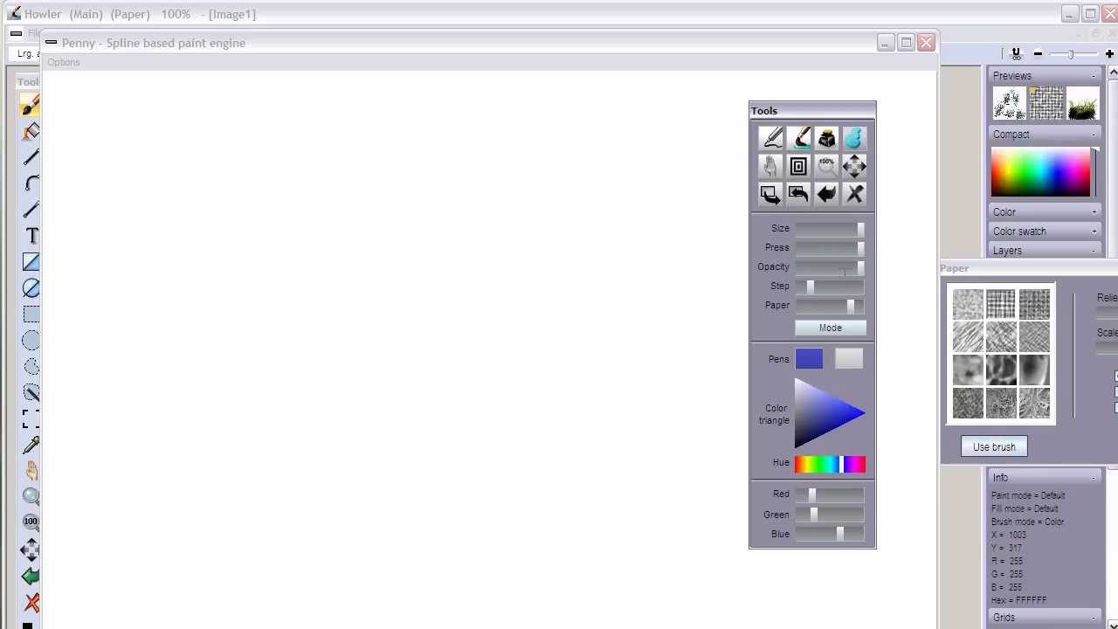
{"action": "left_click_drag", "start_coordinate": [809, 285], "coordinate": [798, 306]}
{"action": "mouse_move", "coordinate": [334, 159]}
{"action": "left_mouse_down"}
{"action": "mouse_move", "coordinate": [422, 232]}
{"action": "mouse_move", "coordinate": [533, 375]}
{"action": "mouse_move", "coordinate": [531, 310]}
{"action": "mouse_move", "coordinate": [623, 494]}
{"action": "mouse_move", "coordinate": [576, 524]}
{"action": "left_mouse_up"}
{"action": "left_click_drag", "start_coordinate": [222, 271], "coordinate": [384, 358]}
- Paint a faint stroke at about 20 percent Opacity, then a textured one at about 65 Opacity, 30 Step and 20 Paper
{"action": "left_click_drag", "start_coordinate": [830, 273], "coordinate": [808, 269]}
{"action": "mouse_move", "coordinate": [449, 148]}
{"action": "left_mouse_down"}
{"action": "mouse_move", "coordinate": [637, 196]}
{"action": "mouse_move", "coordinate": [499, 305]}
{"action": "mouse_move", "coordinate": [679, 419]}
{"action": "mouse_move", "coordinate": [703, 393]}
{"action": "left_mouse_up"}
{"action": "mouse_move", "coordinate": [822, 269]}
{"action": "left_mouse_down"}
{"action": "mouse_move", "coordinate": [838, 267]}
{"action": "mouse_move", "coordinate": [807, 287]}
{"action": "mouse_move", "coordinate": [817, 285]}
{"action": "mouse_move", "coordinate": [812, 304]}
{"action": "left_mouse_up"}
{"action": "mouse_move", "coordinate": [531, 354]}
{"action": "left_mouse_down"}
{"action": "mouse_move", "coordinate": [229, 508]}
{"action": "mouse_move", "coordinate": [210, 203]}
{"action": "mouse_move", "coordinate": [302, 219]}
{"action": "mouse_move", "coordinate": [490, 331]}
{"action": "mouse_move", "coordinate": [625, 447]}
{"action": "left_mouse_up"}
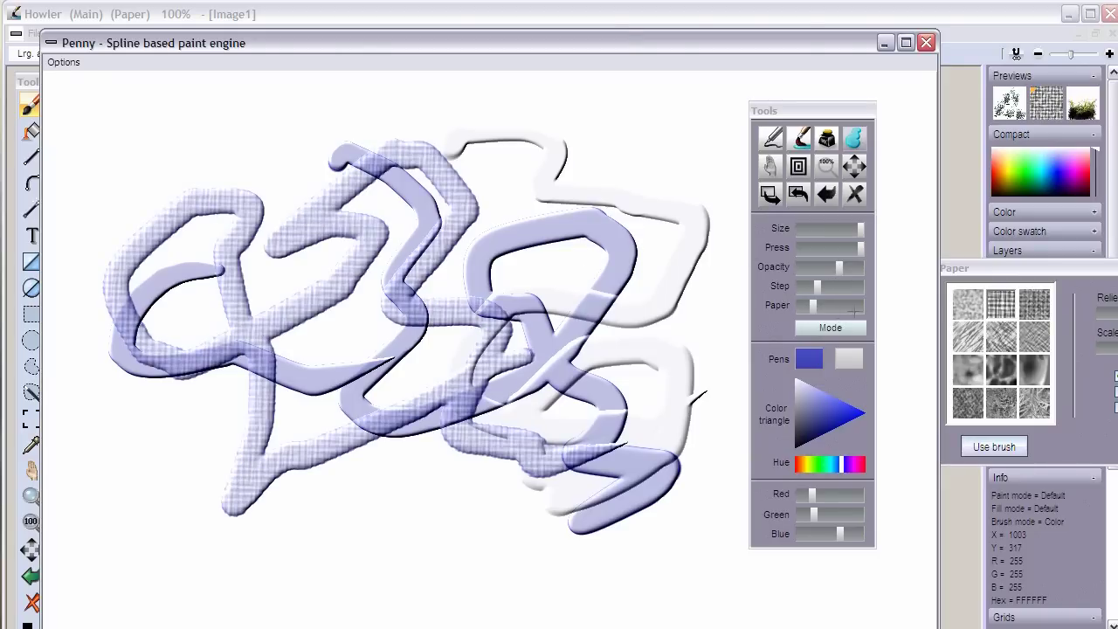
- Clear the canvas, paint a woven-textured blue stroke, lower Paper to about 5 percent, and paint smoother strokes
{"action": "left_click", "coordinate": [854, 194]}
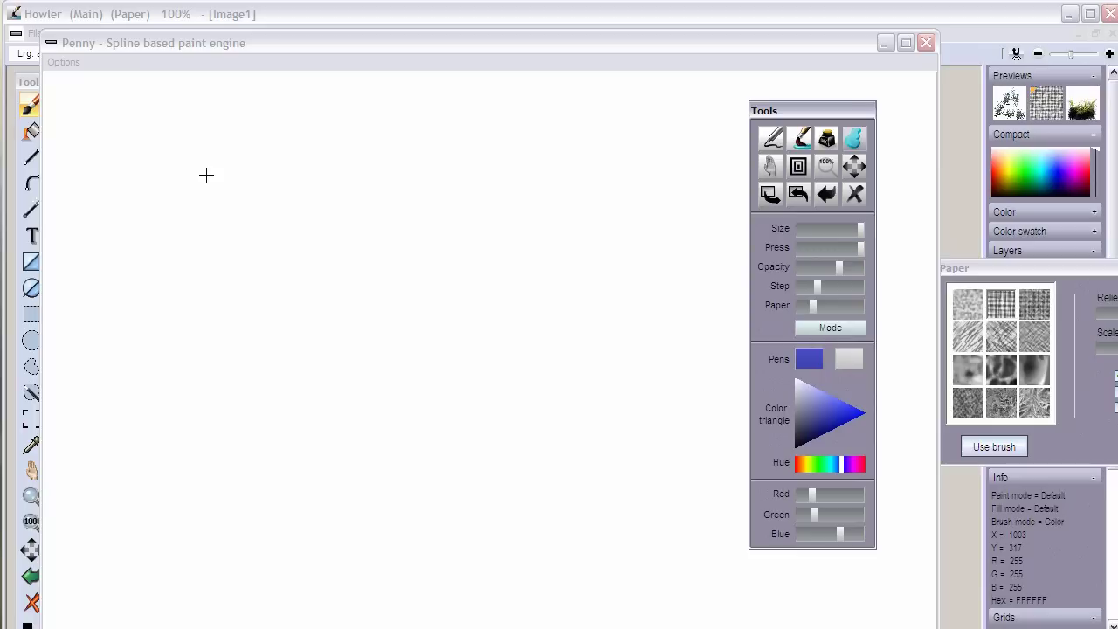
{"action": "mouse_move", "coordinate": [158, 215]}
{"action": "left_mouse_down"}
{"action": "mouse_move", "coordinate": [232, 265]}
{"action": "mouse_move", "coordinate": [399, 168]}
{"action": "mouse_move", "coordinate": [470, 257]}
{"action": "mouse_move", "coordinate": [618, 395]}
{"action": "left_mouse_up"}
{"action": "left_click_drag", "start_coordinate": [812, 304], "coordinate": [801, 305]}
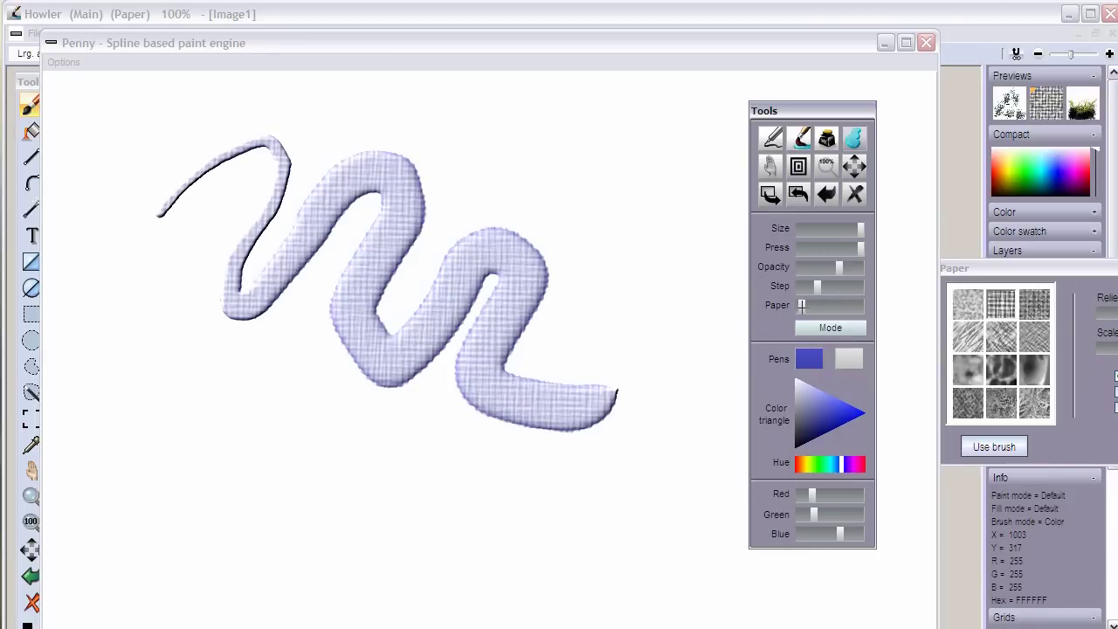
{"action": "mouse_move", "coordinate": [166, 449]}
{"action": "left_mouse_down"}
{"action": "mouse_move", "coordinate": [349, 441]}
{"action": "mouse_move", "coordinate": [507, 457]}
{"action": "mouse_move", "coordinate": [706, 435]}
{"action": "left_mouse_up"}
{"action": "mouse_move", "coordinate": [684, 183]}
{"action": "left_mouse_down"}
{"action": "mouse_move", "coordinate": [245, 155]}
{"action": "mouse_move", "coordinate": [411, 253]}
{"action": "mouse_move", "coordinate": [669, 320]}
{"action": "mouse_move", "coordinate": [690, 441]}
{"action": "left_mouse_up"}
- Clear the canvas, paint a long pale-blue zigzag, raise Opacity to maximum, and paint a stronger blue stroke across it
{"action": "left_click", "coordinate": [855, 194]}
{"action": "mouse_move", "coordinate": [116, 217]}
{"action": "left_mouse_down"}
{"action": "mouse_move", "coordinate": [455, 230]}
{"action": "mouse_move", "coordinate": [551, 357]}
{"action": "mouse_move", "coordinate": [462, 454]}
{"action": "mouse_move", "coordinate": [219, 534]}
{"action": "mouse_move", "coordinate": [448, 530]}
{"action": "left_mouse_up"}
{"action": "left_click_drag", "start_coordinate": [840, 267], "coordinate": [861, 266]}
{"action": "mouse_move", "coordinate": [618, 118]}
{"action": "left_mouse_down"}
{"action": "mouse_move", "coordinate": [591, 230]}
{"action": "mouse_move", "coordinate": [358, 342]}
{"action": "mouse_move", "coordinate": [674, 517]}
{"action": "left_mouse_up"}
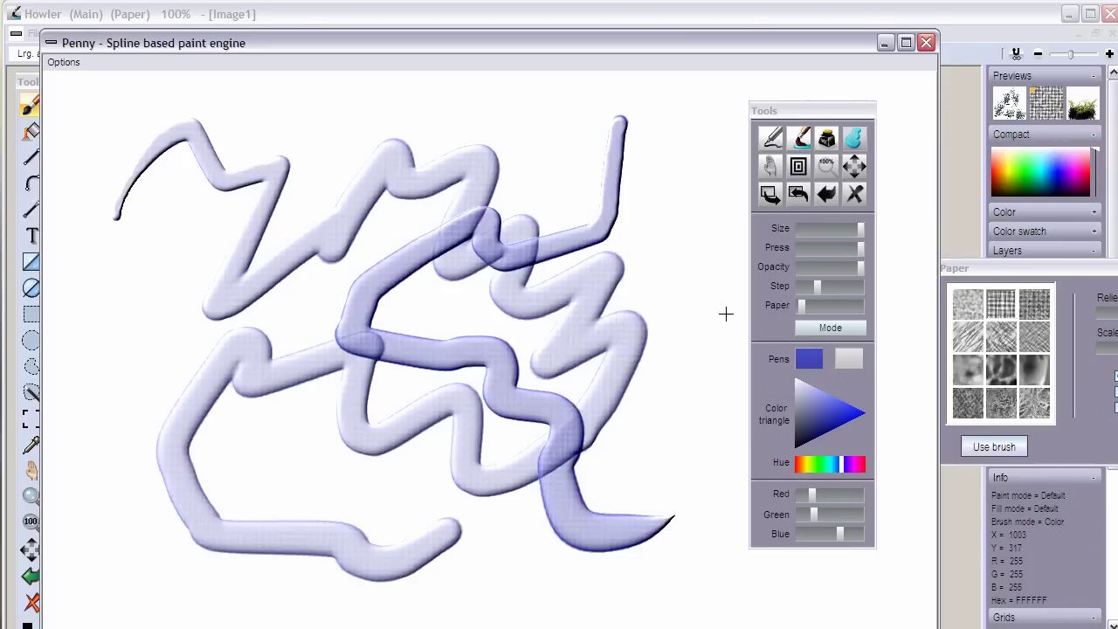
- Lower Press to about 30 percent, paint a wavy blue stroke, and reduce Press to about 5 percent
{"action": "left_click_drag", "start_coordinate": [860, 247], "coordinate": [818, 247]}
{"action": "mouse_move", "coordinate": [630, 199]}
{"action": "left_mouse_down"}
{"action": "mouse_move", "coordinate": [698, 441]}
{"action": "mouse_move", "coordinate": [567, 494]}
{"action": "left_mouse_up"}
{"action": "left_click_drag", "start_coordinate": [825, 250], "coordinate": [800, 249]}
- Set the pen colour to dark grayish teal and paint soft, blurry strokes over the blue ones
{"action": "left_click", "coordinate": [811, 419]}
{"action": "left_click", "coordinate": [819, 464]}
{"action": "left_click_drag", "start_coordinate": [819, 464], "coordinate": [832, 464]}
{"action": "mouse_move", "coordinate": [376, 320]}
{"action": "left_mouse_down"}
{"action": "mouse_move", "coordinate": [236, 295]}
{"action": "mouse_move", "coordinate": [394, 430]}
{"action": "mouse_move", "coordinate": [580, 526]}
{"action": "mouse_move", "coordinate": [464, 220]}
{"action": "mouse_move", "coordinate": [614, 318]}
{"action": "mouse_move", "coordinate": [616, 465]}
{"action": "mouse_move", "coordinate": [549, 110]}
{"action": "mouse_move", "coordinate": [454, 236]}
{"action": "mouse_move", "coordinate": [403, 199]}
{"action": "mouse_move", "coordinate": [340, 205]}
{"action": "mouse_move", "coordinate": [546, 293]}
{"action": "mouse_move", "coordinate": [629, 288]}
{"action": "mouse_move", "coordinate": [622, 297]}
{"action": "left_mouse_up"}
- Set the paint mode to Xor and paint strokes across the existing teal and blue ones
{"action": "mouse_move", "coordinate": [797, 112]}
{"action": "left_mouse_down"}
{"action": "mouse_move", "coordinate": [796, 97]}
{"action": "mouse_move", "coordinate": [782, 97]}
{"action": "left_mouse_up"}
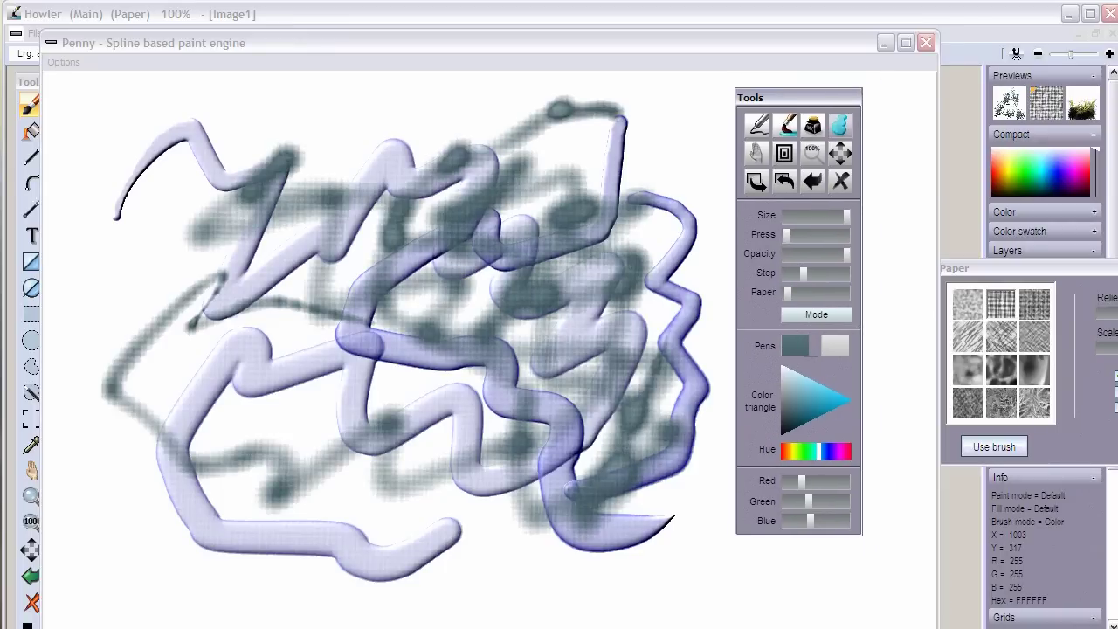
{"action": "left_click", "coordinate": [818, 315]}
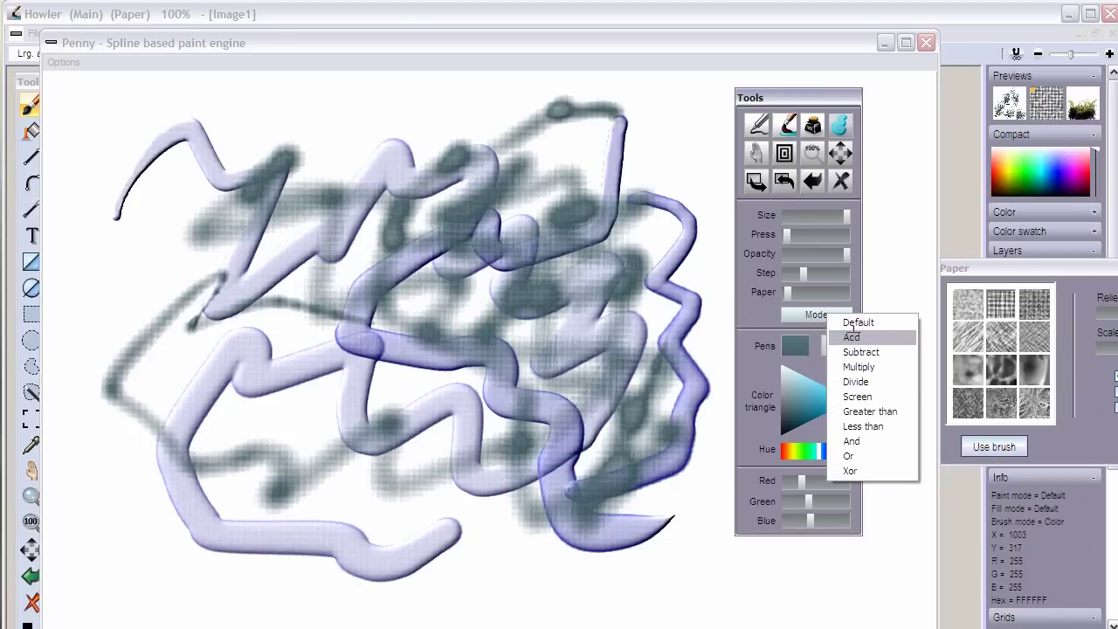
{"action": "left_click", "coordinate": [849, 470]}
{"action": "mouse_move", "coordinate": [476, 218]}
{"action": "left_mouse_down"}
{"action": "mouse_move", "coordinate": [300, 239]}
{"action": "mouse_move", "coordinate": [513, 403]}
{"action": "mouse_move", "coordinate": [426, 335]}
{"action": "left_mouse_up"}
{"action": "mouse_move", "coordinate": [411, 388]}
{"action": "left_mouse_down"}
{"action": "mouse_move", "coordinate": [527, 441]}
{"action": "mouse_move", "coordinate": [542, 352]}
{"action": "mouse_move", "coordinate": [608, 275]}
{"action": "left_mouse_up"}
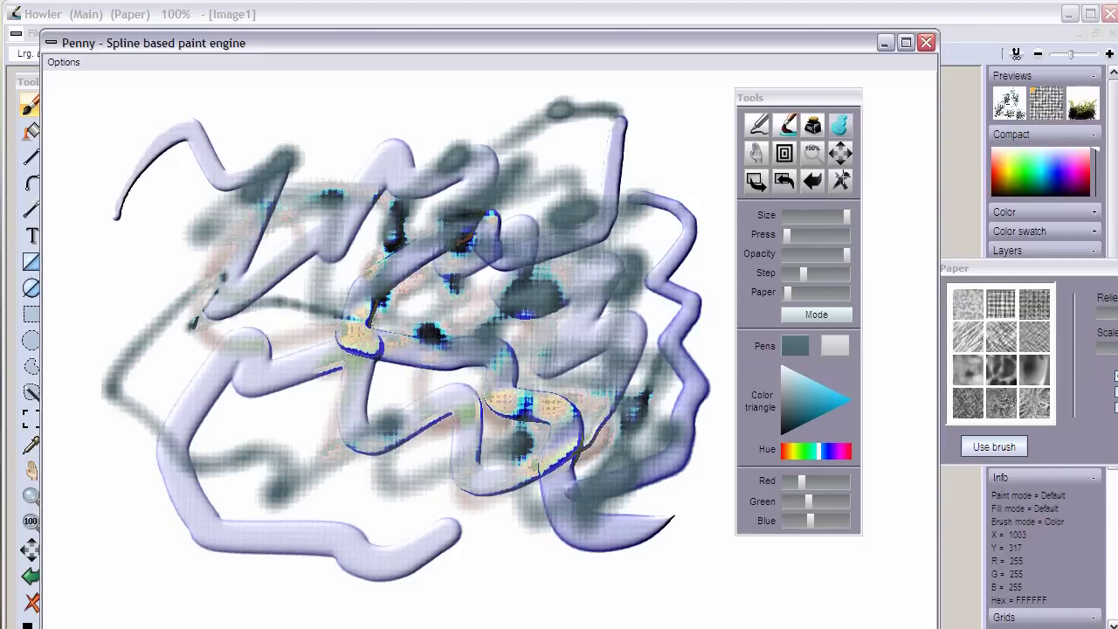
- Clear the canvas, select the paintbrush tool, and paint a soft teal stroke and a faint winding one
{"action": "left_click", "coordinate": [840, 180]}
{"action": "left_click", "coordinate": [787, 125]}
{"action": "mouse_move", "coordinate": [425, 179]}
{"action": "left_mouse_down"}
{"action": "mouse_move", "coordinate": [434, 167]}
{"action": "mouse_move", "coordinate": [522, 417]}
{"action": "mouse_move", "coordinate": [651, 354]}
{"action": "left_mouse_up"}
{"action": "mouse_move", "coordinate": [155, 186]}
{"action": "left_mouse_down"}
{"action": "mouse_move", "coordinate": [227, 487]}
{"action": "mouse_move", "coordinate": [281, 193]}
{"action": "mouse_move", "coordinate": [704, 227]}
{"action": "left_mouse_up"}
- Set Press to maximum and Step to about 10 percent, and paint thick opaque teal strokes
{"action": "left_click_drag", "start_coordinate": [787, 234], "coordinate": [846, 234]}
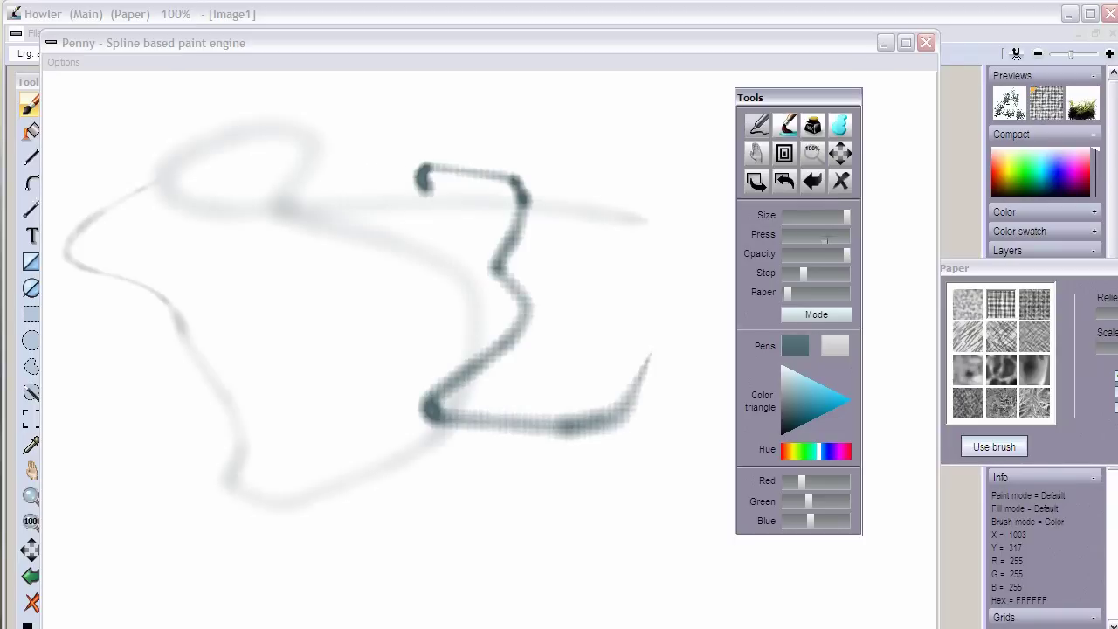
{"action": "left_click_drag", "start_coordinate": [803, 272], "coordinate": [791, 272]}
{"action": "mouse_move", "coordinate": [577, 208]}
{"action": "left_mouse_down"}
{"action": "mouse_move", "coordinate": [597, 182]}
{"action": "mouse_move", "coordinate": [239, 239]}
{"action": "mouse_move", "coordinate": [463, 259]}
{"action": "mouse_move", "coordinate": [664, 419]}
{"action": "mouse_move", "coordinate": [562, 195]}
{"action": "mouse_move", "coordinate": [610, 164]}
{"action": "left_mouse_up"}
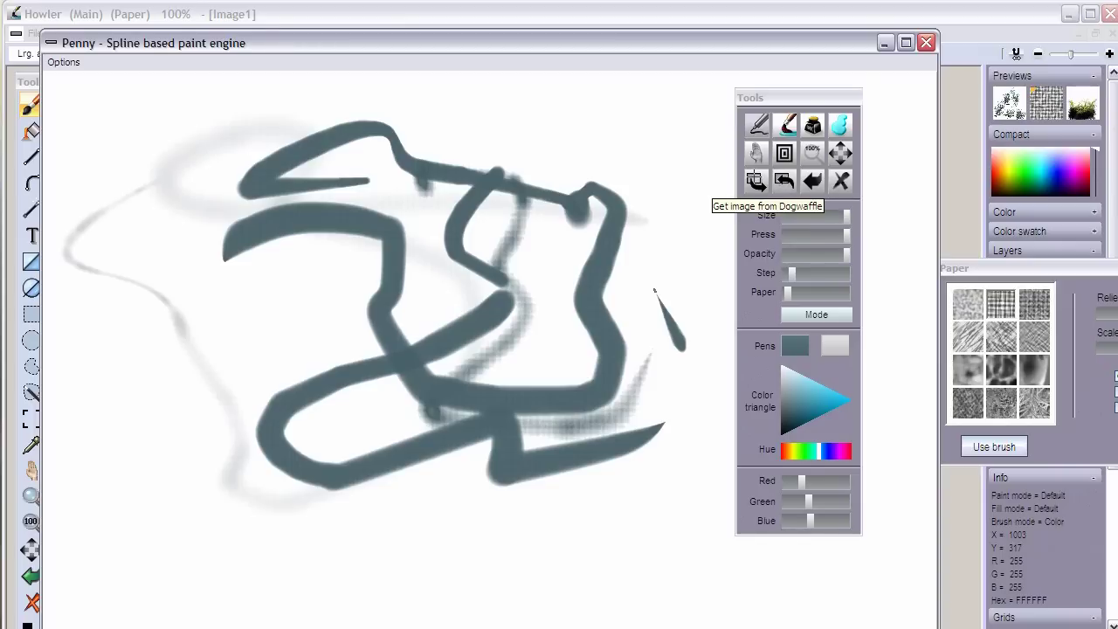
- Get the grass image from Dogwaffle and paint a teal smiley face above the grass
{"action": "left_click", "coordinate": [753, 182]}
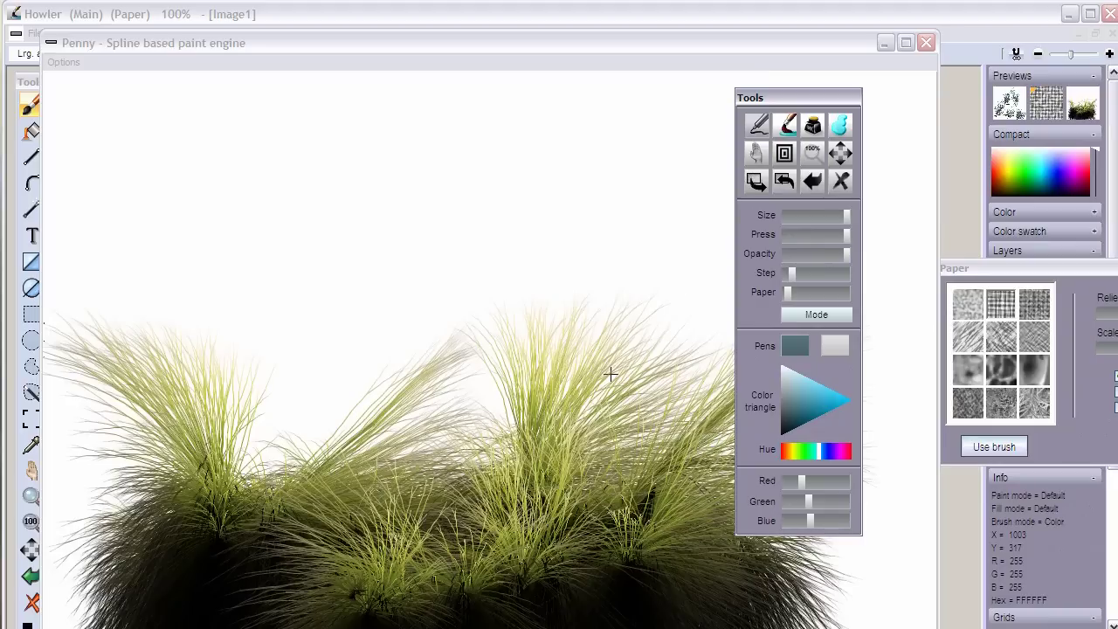
{"action": "mouse_move", "coordinate": [273, 183]}
{"action": "left_mouse_down"}
{"action": "mouse_move", "coordinate": [481, 309]}
{"action": "mouse_move", "coordinate": [273, 195]}
{"action": "mouse_move", "coordinate": [431, 182]}
{"action": "mouse_move", "coordinate": [396, 180]}
{"action": "left_mouse_up"}
{"action": "left_click", "coordinate": [356, 172]}
{"action": "mouse_move", "coordinate": [392, 44]}
{"action": "left_mouse_down"}
{"action": "mouse_move", "coordinate": [459, 55]}
{"action": "mouse_move", "coordinate": [779, 577]}
{"action": "mouse_move", "coordinate": [606, 305]}
{"action": "mouse_move", "coordinate": [416, 100]}
{"action": "mouse_move", "coordinate": [375, 23]}
{"action": "mouse_move", "coordinate": [379, 38]}
{"action": "left_mouse_up"}
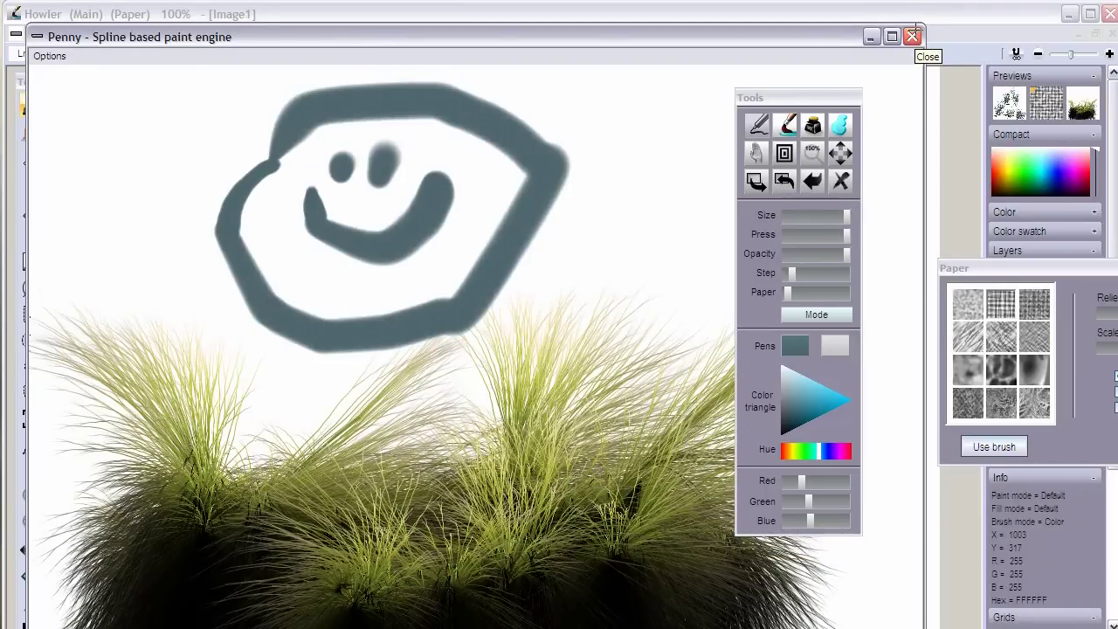
- Close the Penny paint engine to return to the main Howler image, and close the Paper panel
{"action": "left_click", "coordinate": [913, 36]}
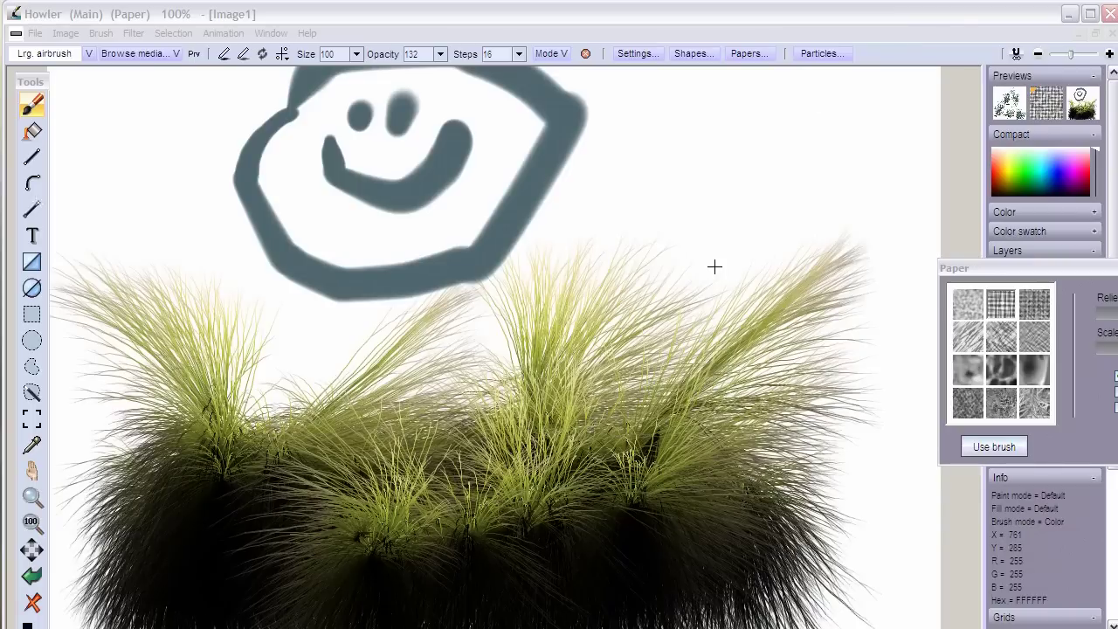
{"action": "left_click_drag", "start_coordinate": [1005, 269], "coordinate": [764, 617]}
{"action": "left_click", "coordinate": [919, 625]}
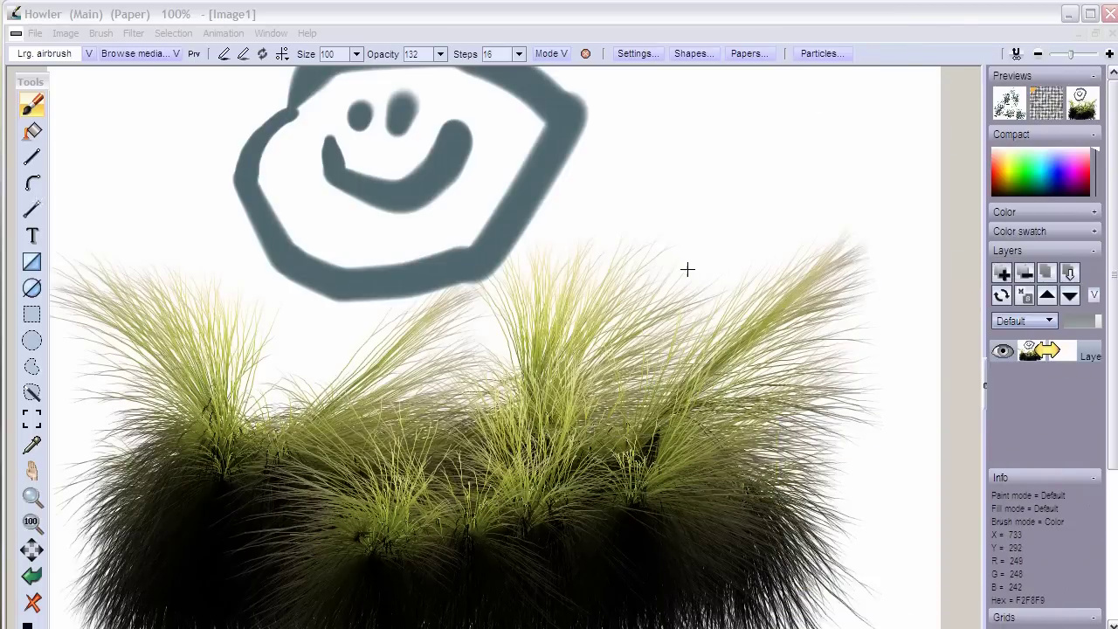
{"action": "scroll", "coordinate": [669, 279], "scroll_direction": "down", "scroll_amount": 2}
{"action": "scroll", "coordinate": [582, 324], "scroll_direction": "up", "scroll_amount": 1}
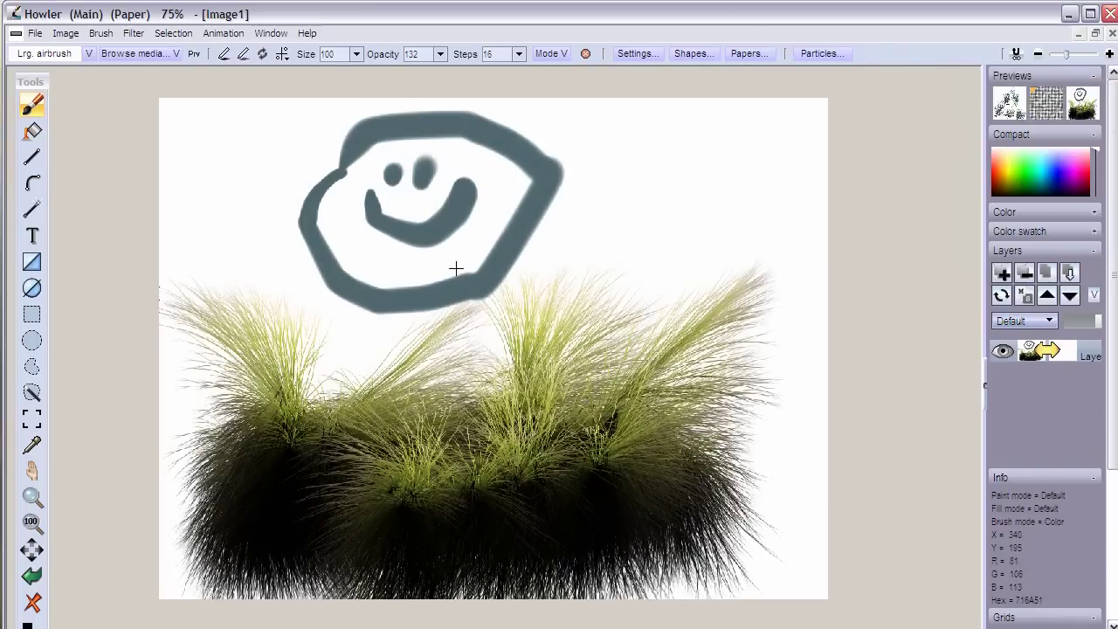